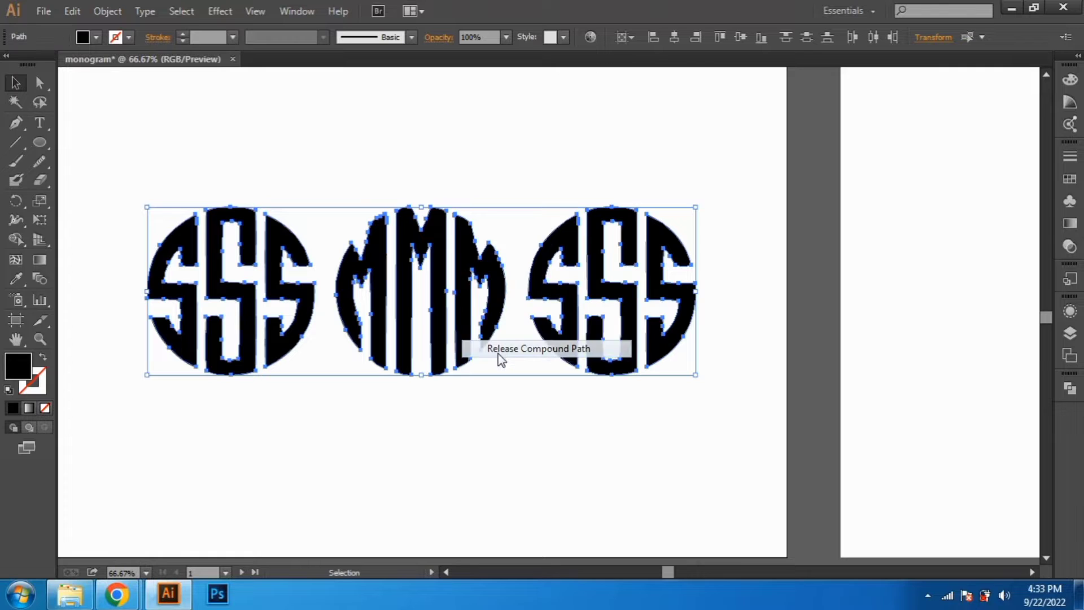
Separate the lettering, replace the first circle's central S with the tall M from the middle circle, and delete the leftover letters
{"action": "left_click", "coordinate": [503, 327]}
{"action": "left_click_drag", "start_coordinate": [394, 337], "coordinate": [233, 364]}
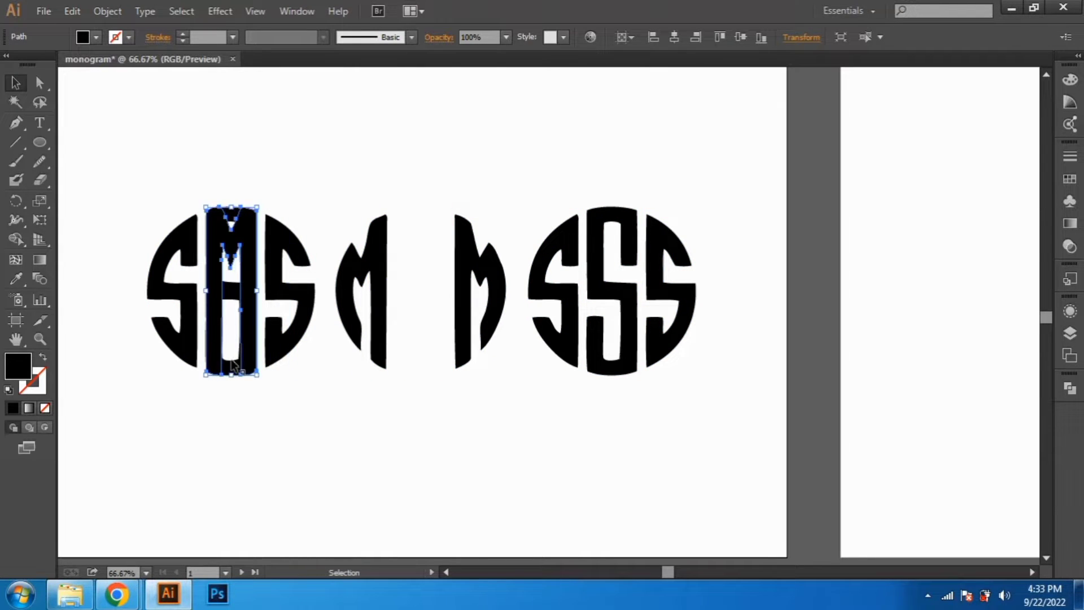
{"action": "left_click", "coordinate": [355, 395]}
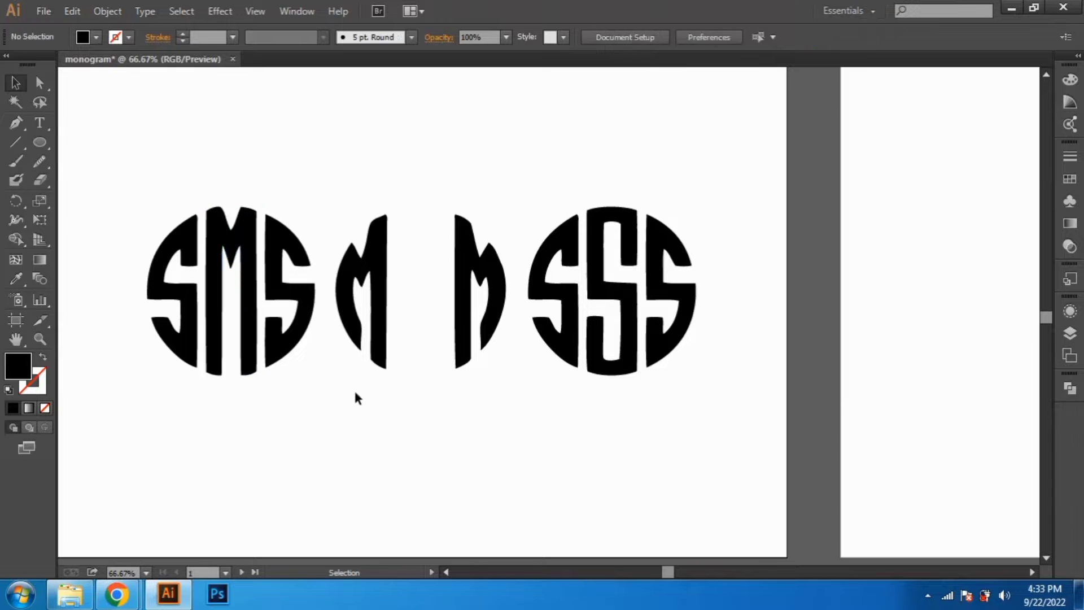
{"action": "left_click_drag", "start_coordinate": [355, 394], "coordinate": [779, 130]}
{"action": "key", "text": "Delete"}
Centre the grouped SMS monogram on the artboard horizontally and vertically, and enlarge it slightly around its centre
{"action": "left_click_drag", "start_coordinate": [330, 160], "coordinate": [144, 377]}
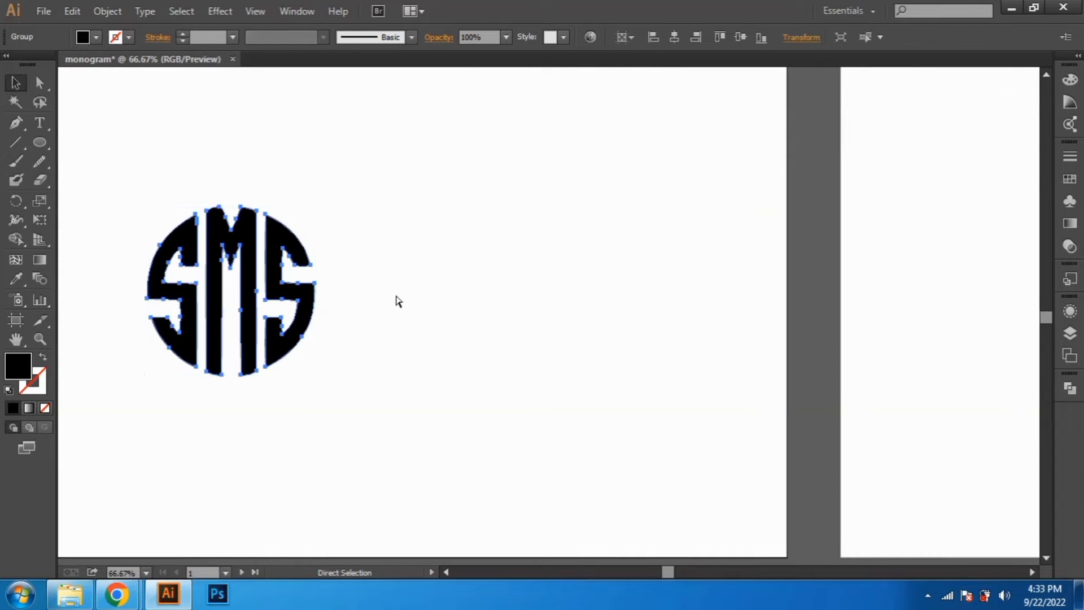
{"action": "left_click", "coordinate": [674, 37]}
{"action": "left_click", "coordinate": [740, 37]}
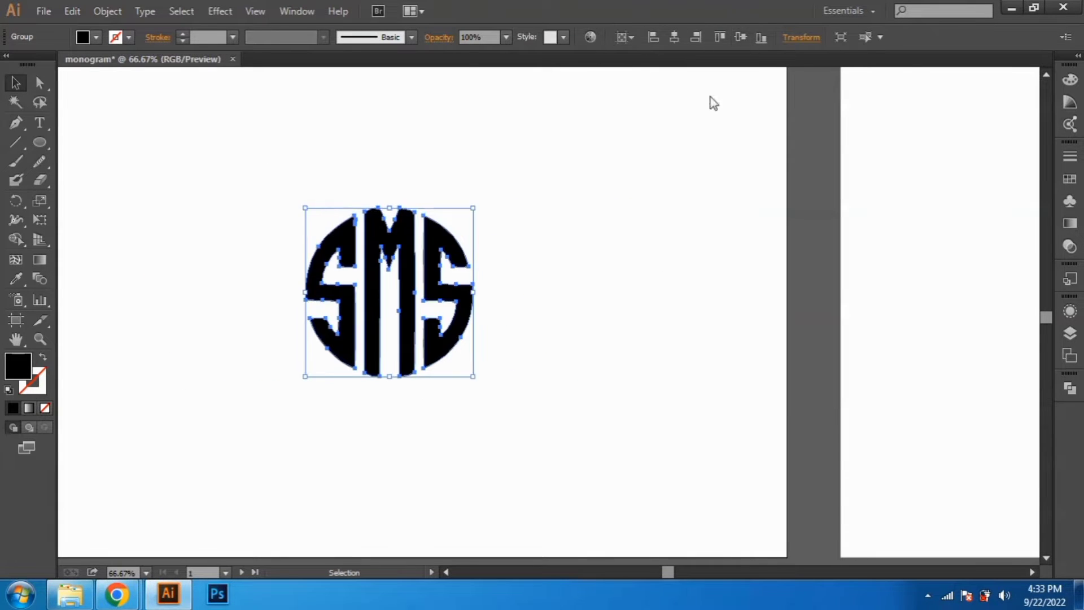
{"action": "left_click_drag", "start_coordinate": [484, 278], "coordinate": [533, 276]}
{"action": "key", "text": "ctrl+minus"}
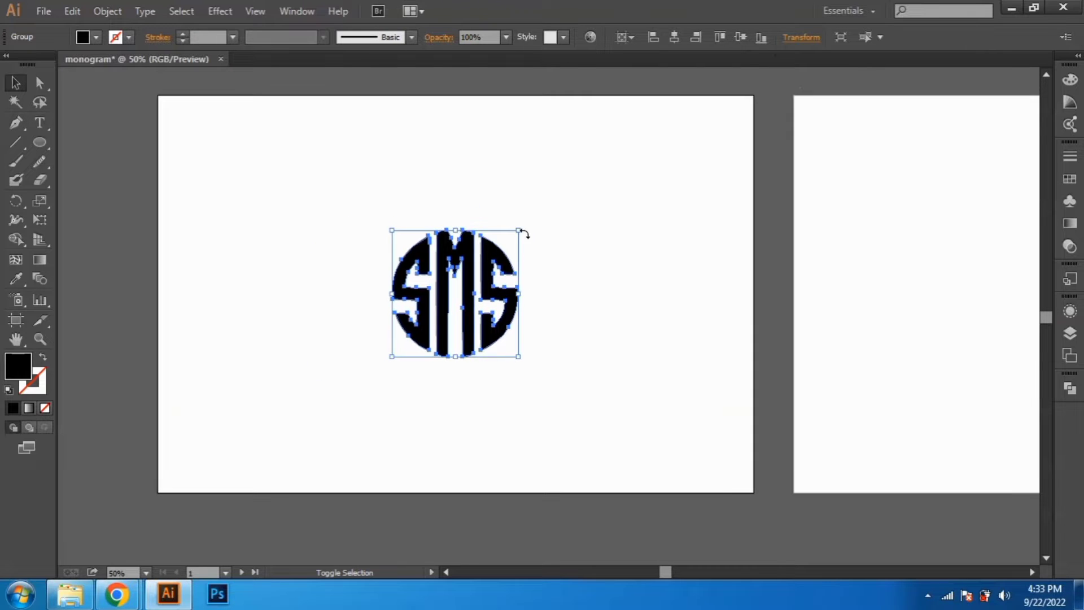
{"action": "left_click_drag", "start_coordinate": [520, 231], "coordinate": [532, 218]}
{"action": "key", "text": "ctrl+shift+a"}
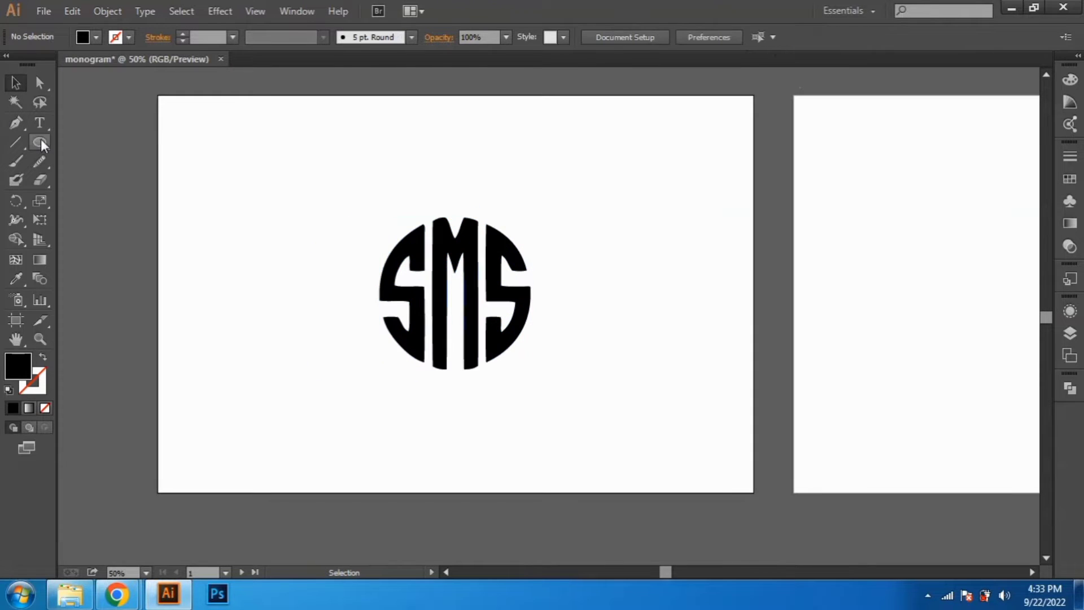
Draw a background rectangle that covers the first artboard and extends slightly past its edges
{"action": "left_click_drag", "start_coordinate": [40, 141], "coordinate": [86, 141]}
{"action": "left_click", "coordinate": [86, 142]}
{"action": "left_click_drag", "start_coordinate": [154, 93], "coordinate": [758, 497]}
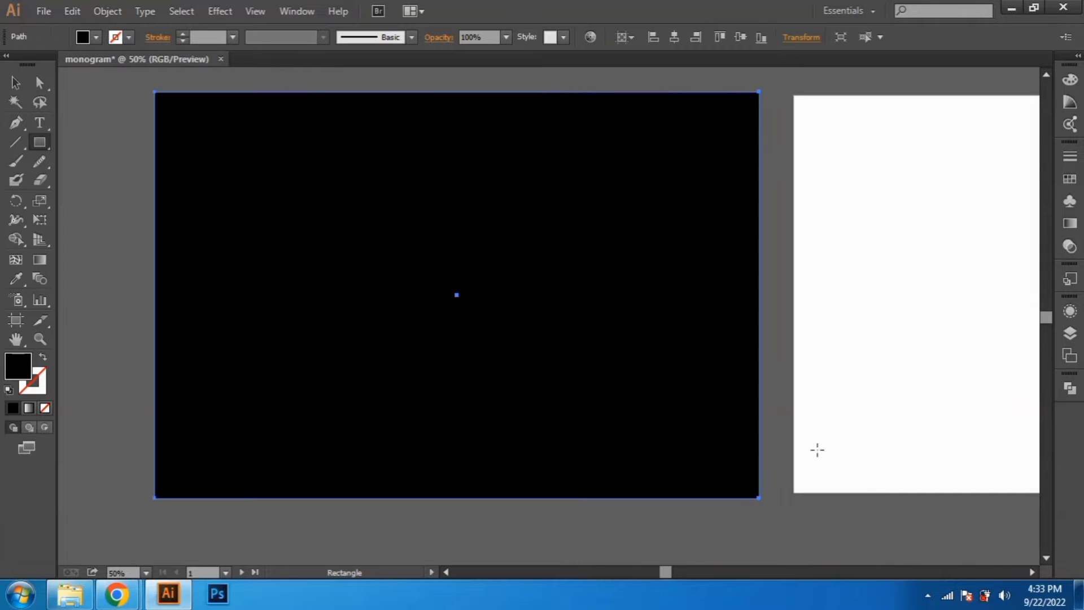
Fill the background rectangle with colour ffb400 and send it behind the monogram
{"action": "double_click", "coordinate": [23, 370]}
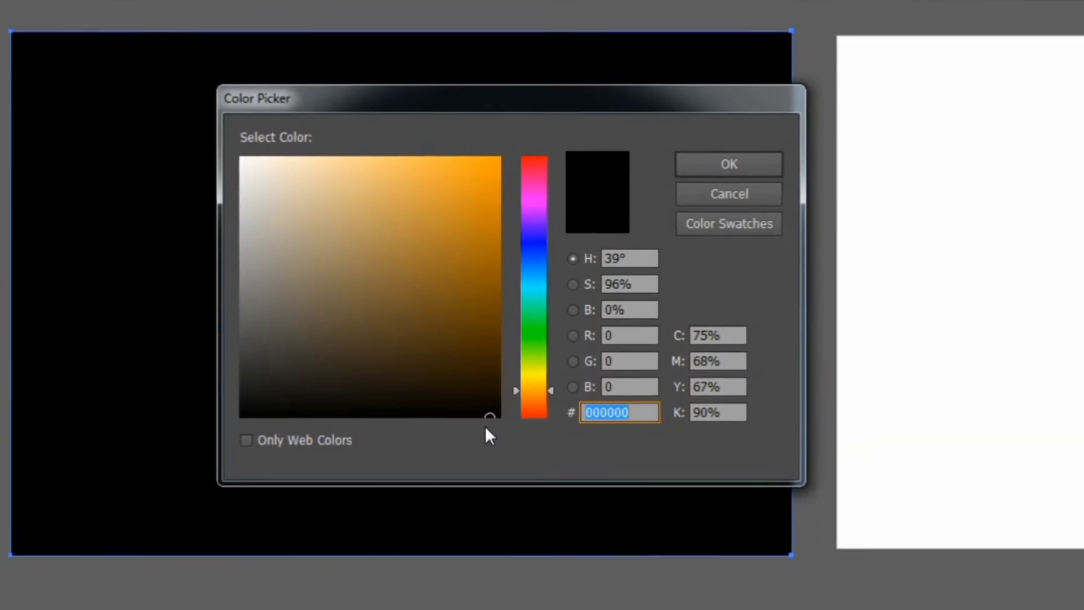
{"action": "type", "text": "ffb4"}
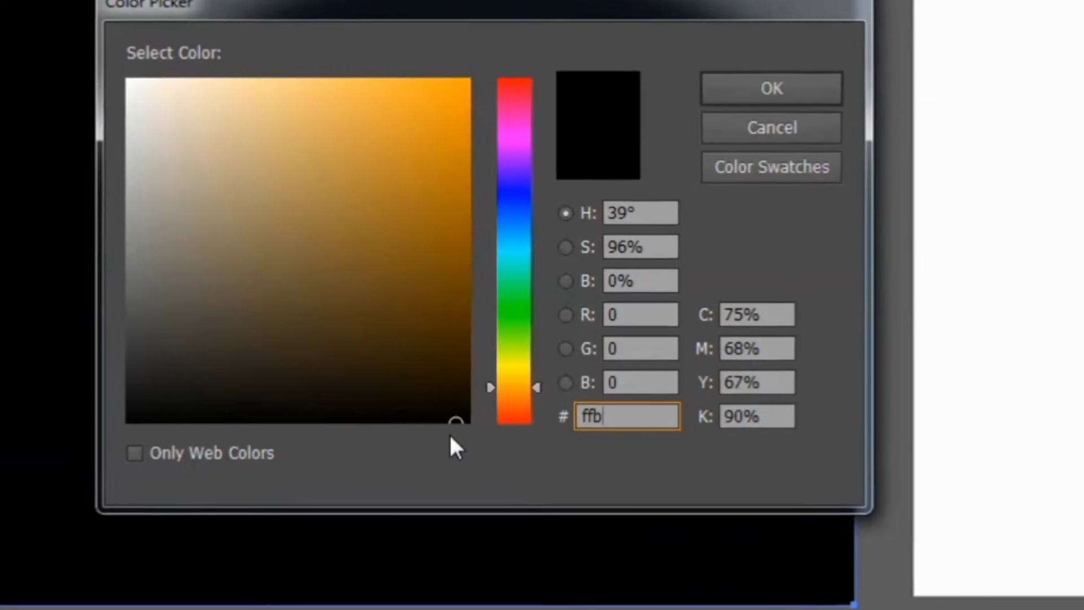
{"action": "type", "text": "00"}
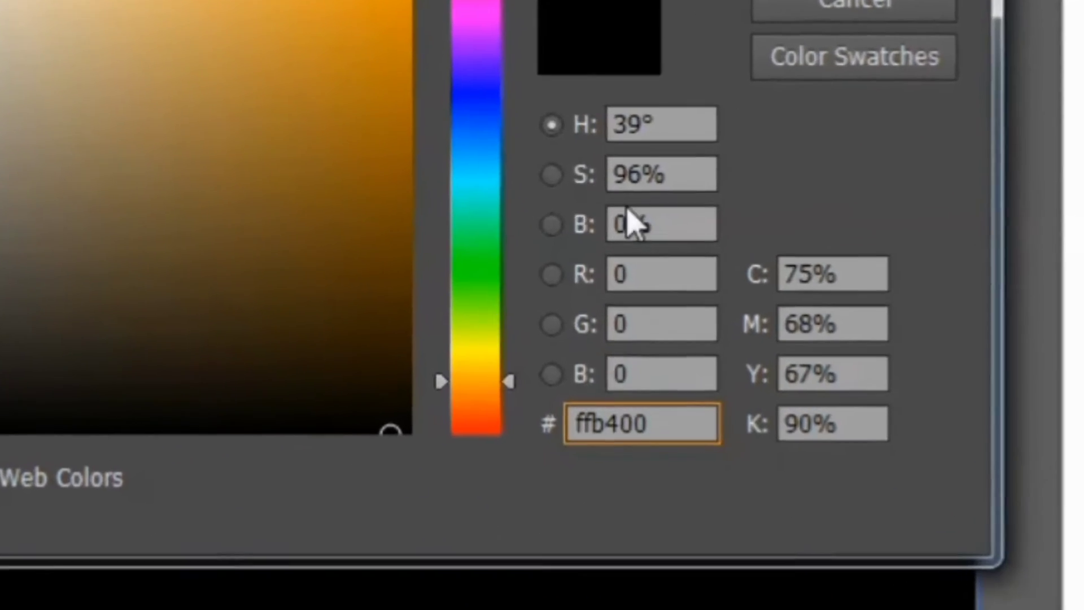
{"action": "key", "text": "Tab"}
{"action": "key", "text": "Return"}
{"action": "left_click", "coordinate": [15, 83]}
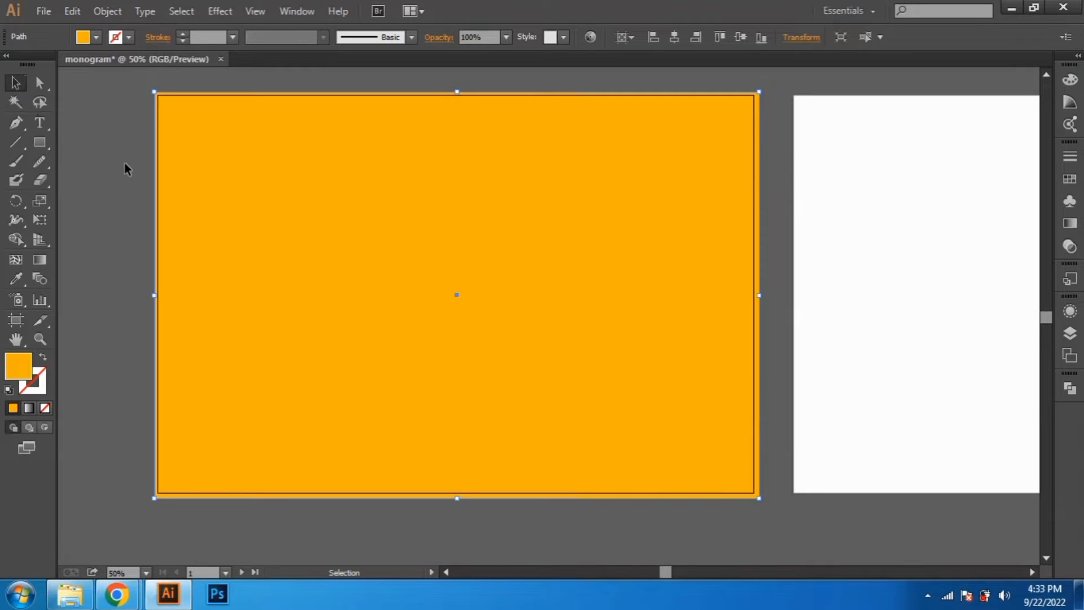
{"action": "key", "text": "ctrl+shift+bracketleft"}
Recolour the SMS monogram with the darkest swatch in the grey swatch group
{"action": "left_click", "coordinate": [497, 285]}
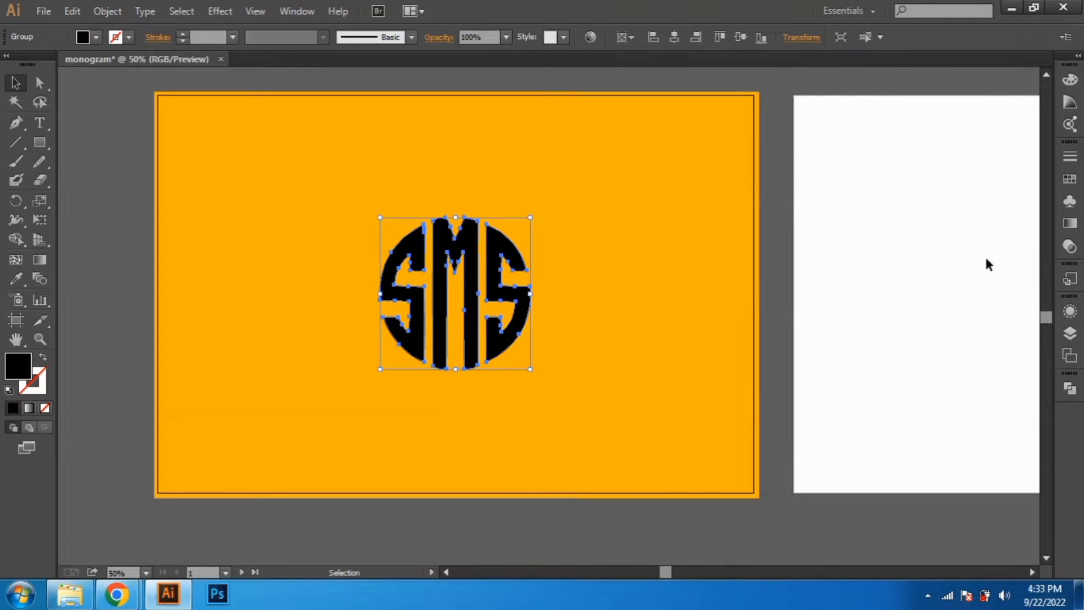
{"action": "left_click", "coordinate": [1069, 226]}
{"action": "left_click", "coordinate": [1069, 179]}
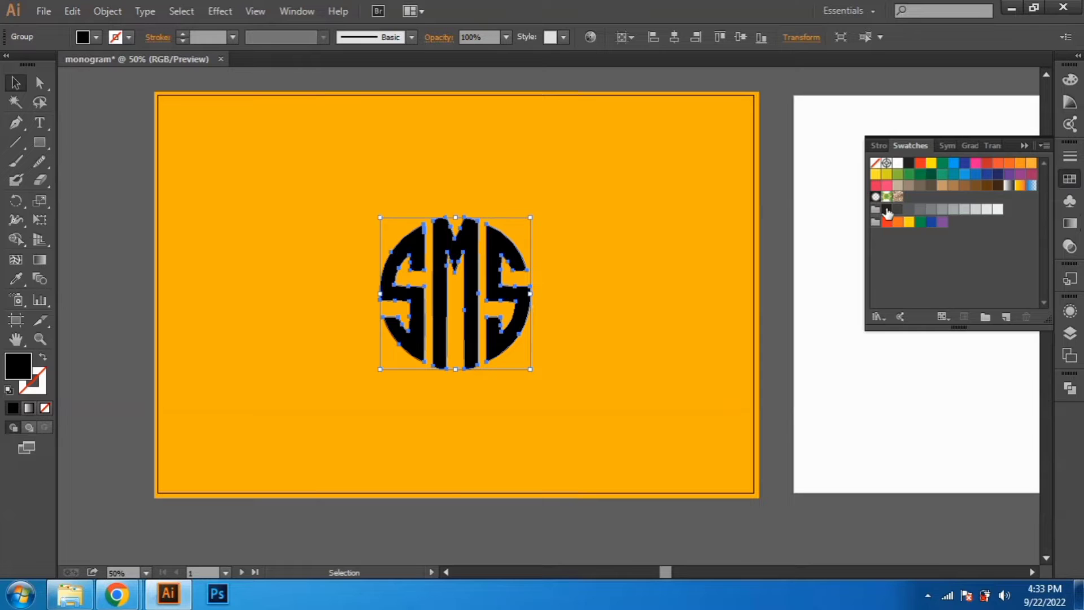
{"action": "left_click", "coordinate": [887, 210]}
{"action": "left_click", "coordinate": [666, 353]}
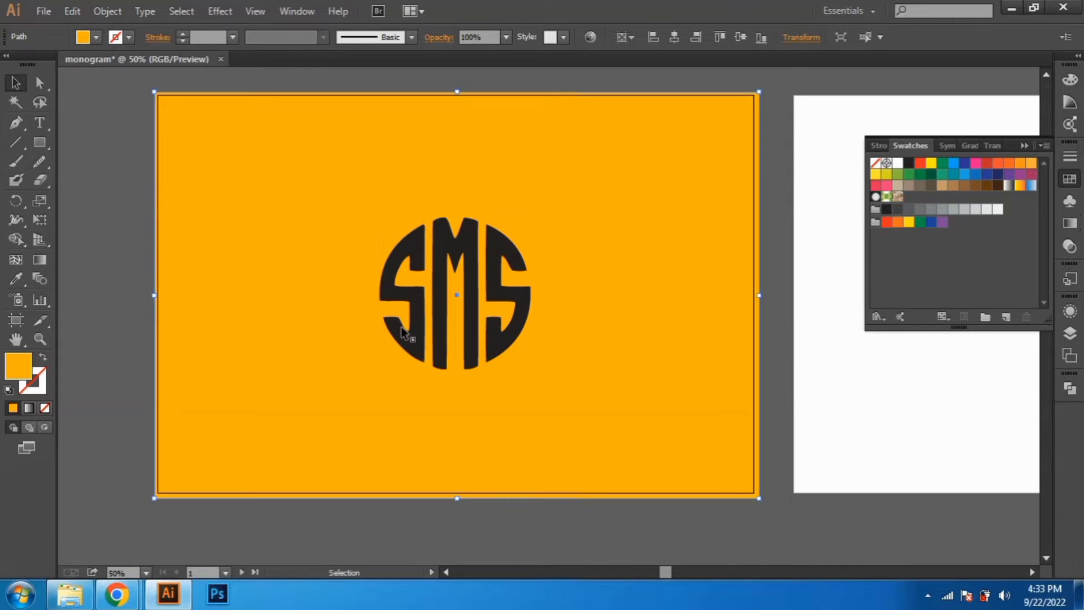
Draw a flat, wide ellipse just beneath the SMS monogram as its shadow
{"action": "left_click_drag", "start_coordinate": [41, 147], "coordinate": [96, 181]}
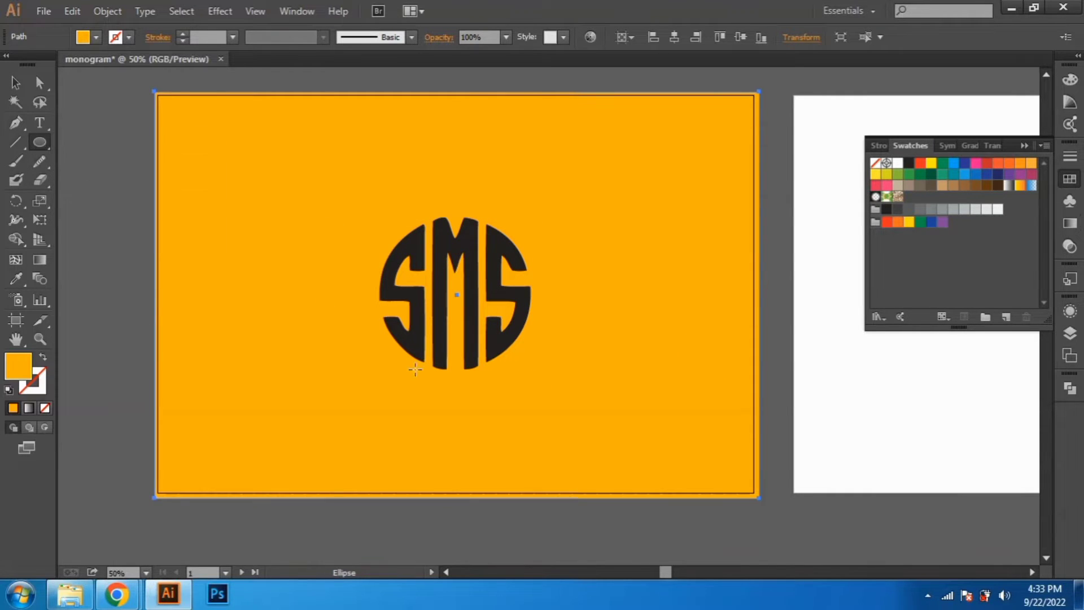
{"action": "left_click_drag", "start_coordinate": [396, 377], "coordinate": [580, 387]}
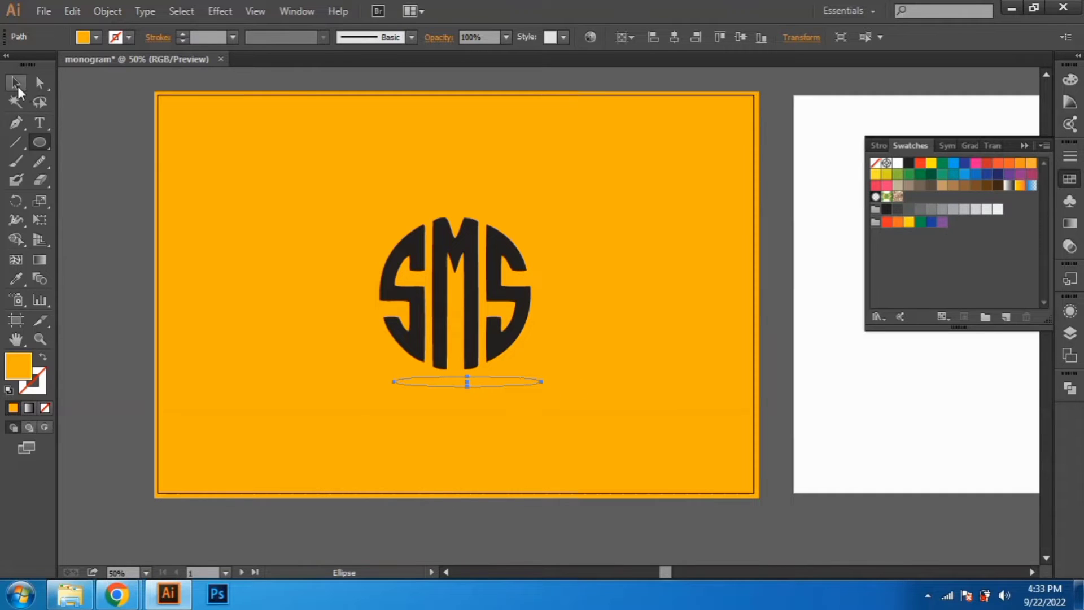
{"action": "left_click", "coordinate": [17, 85]}
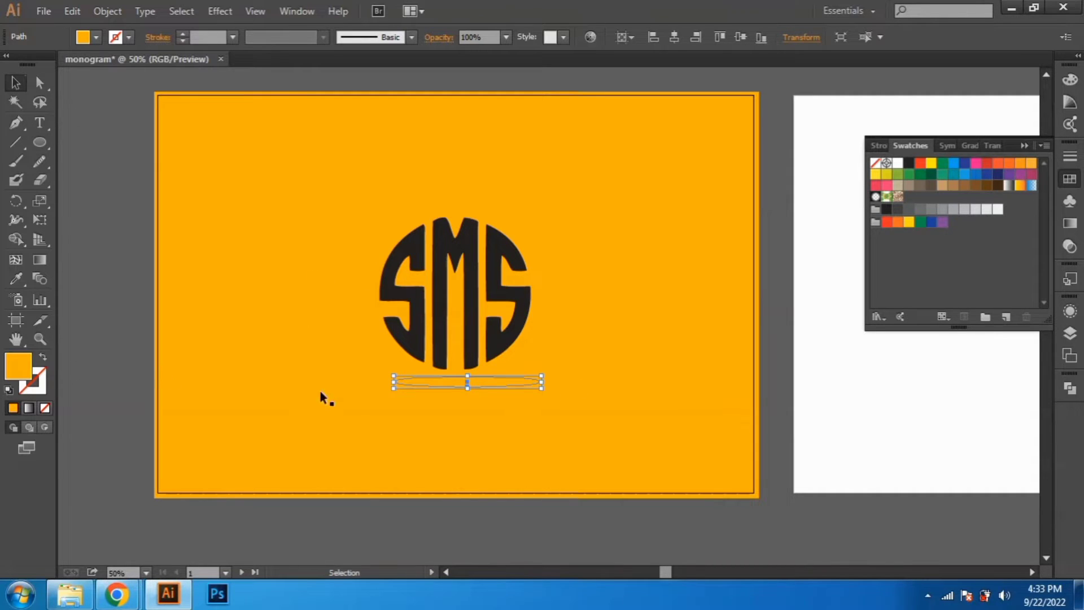
Set the shadow ellipse's fill colour to e09807
{"action": "double_click", "coordinate": [20, 368]}
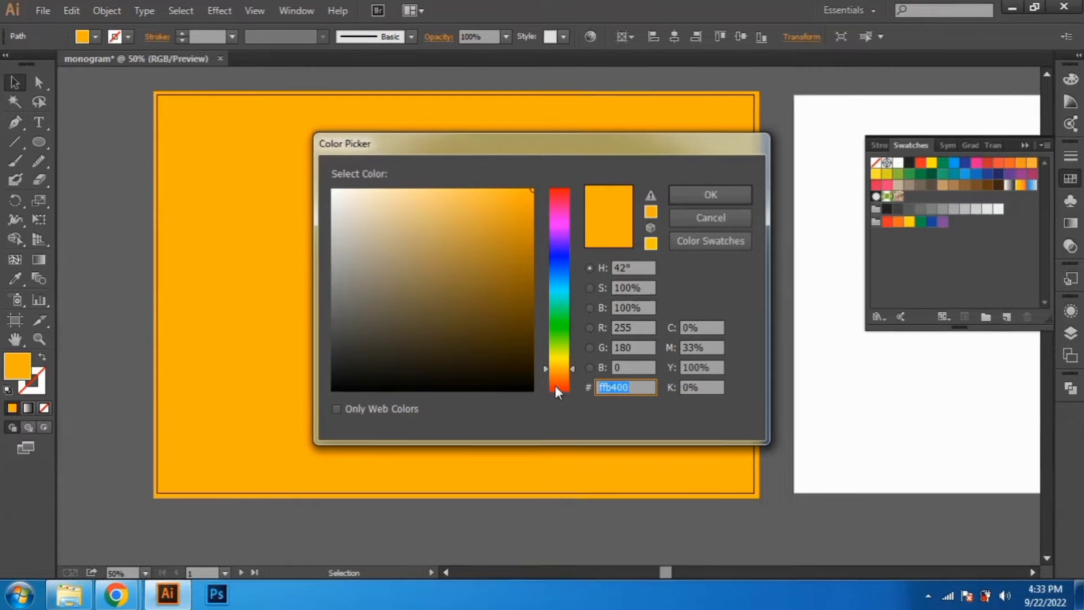
{"action": "type", "text": "e0"}
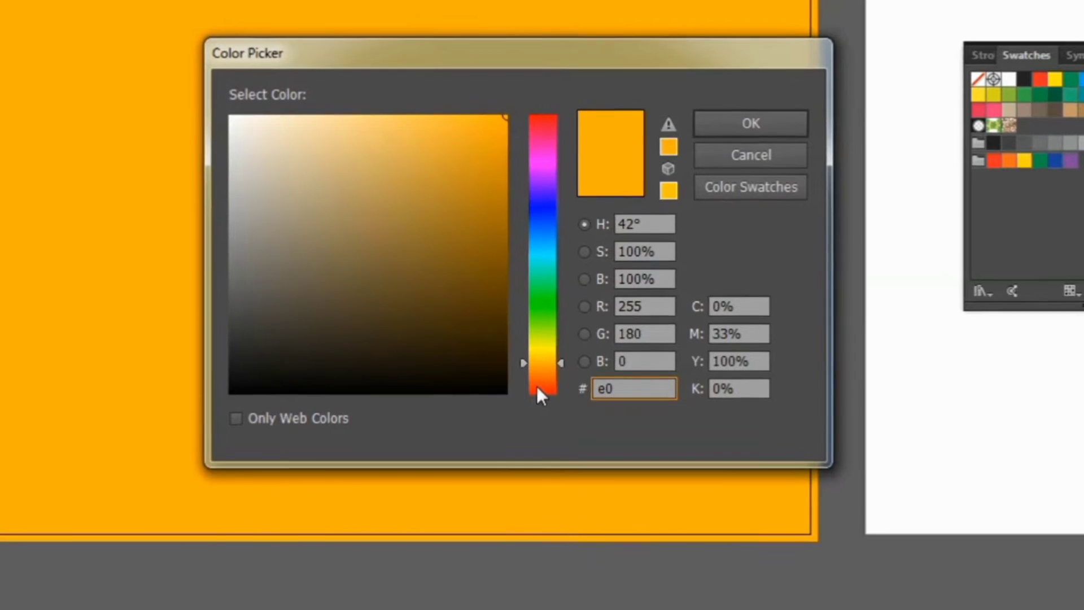
{"action": "type", "text": "980"}
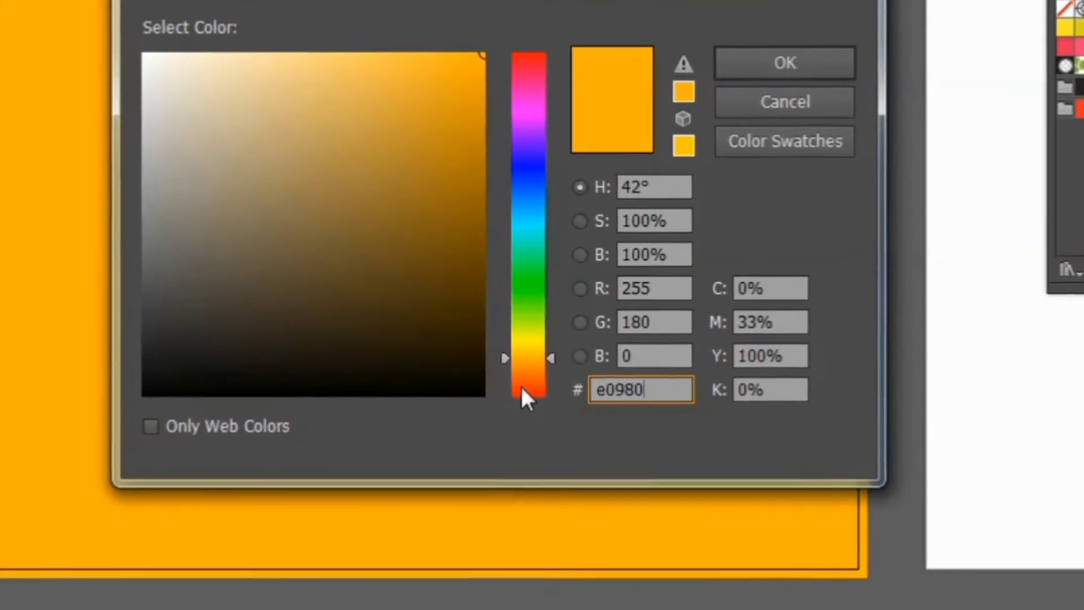
{"action": "type", "text": "7"}
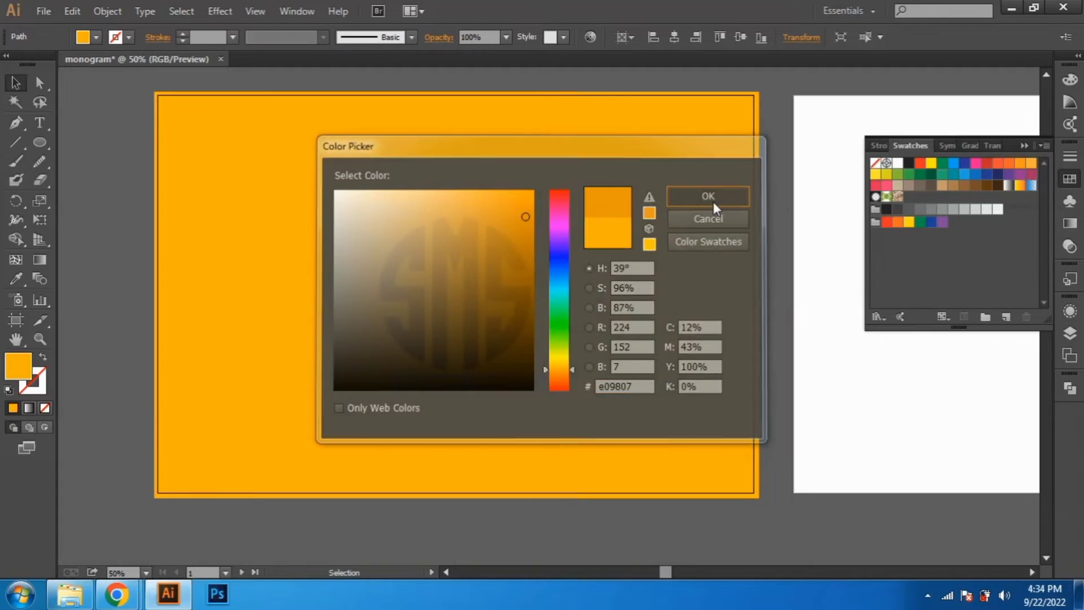
{"action": "left_click", "coordinate": [813, 23]}
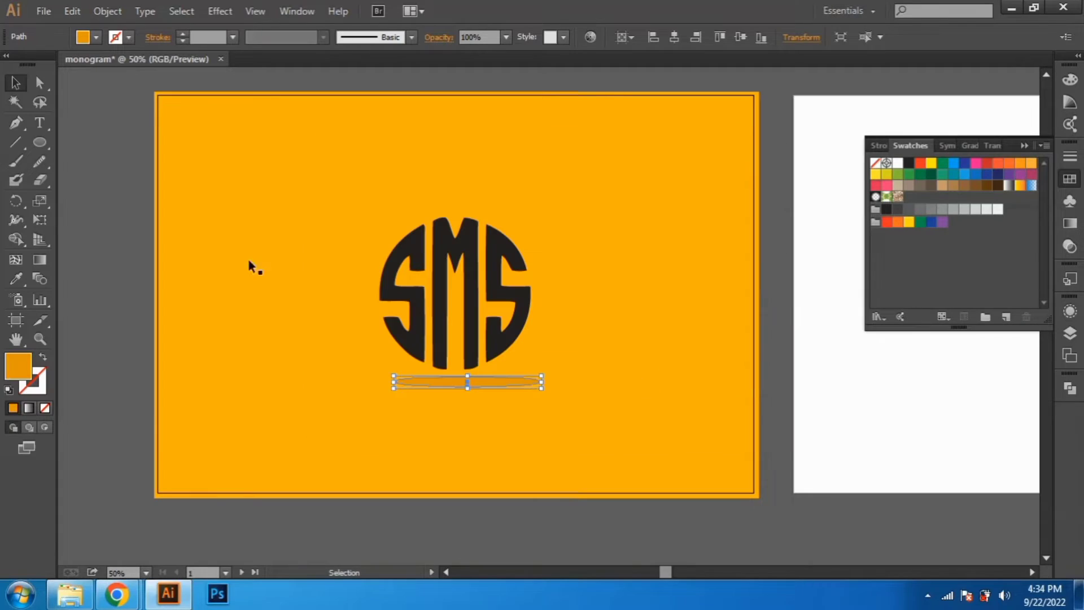
Align the shadow ellipse and the monogram to the same horizontal centre
{"action": "left_click", "coordinate": [467, 313], "text": "shift"}
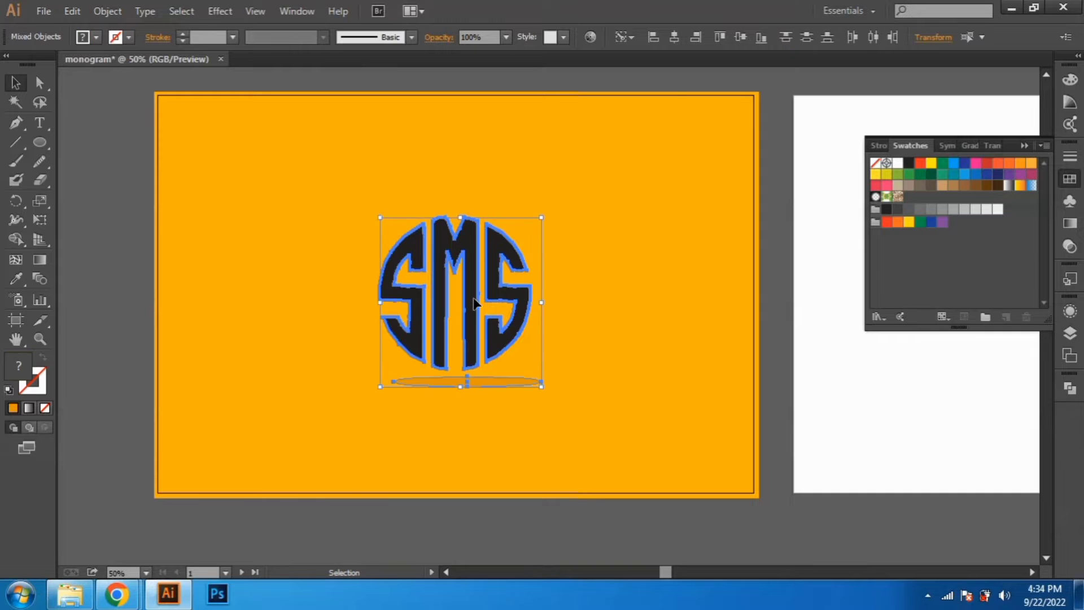
{"action": "left_click", "coordinate": [673, 37]}
{"action": "left_click", "coordinate": [824, 402]}
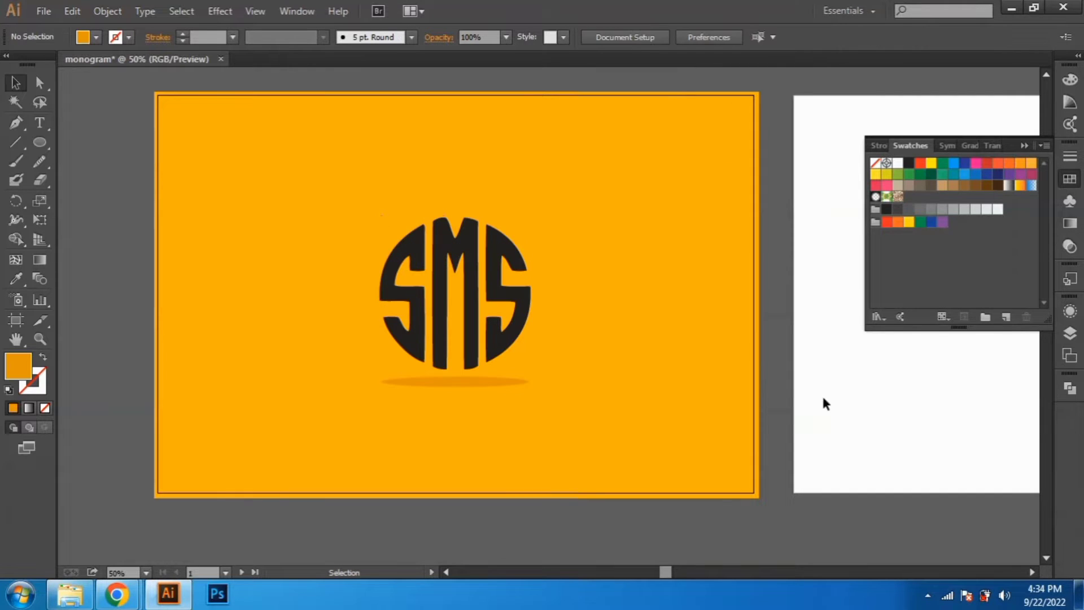
Make the shadow ellipse thinner by lowering its upper edge
{"action": "scroll", "coordinate": [455, 389], "scroll_direction": "up", "scroll_amount": 2}
{"action": "left_click", "coordinate": [458, 384]}
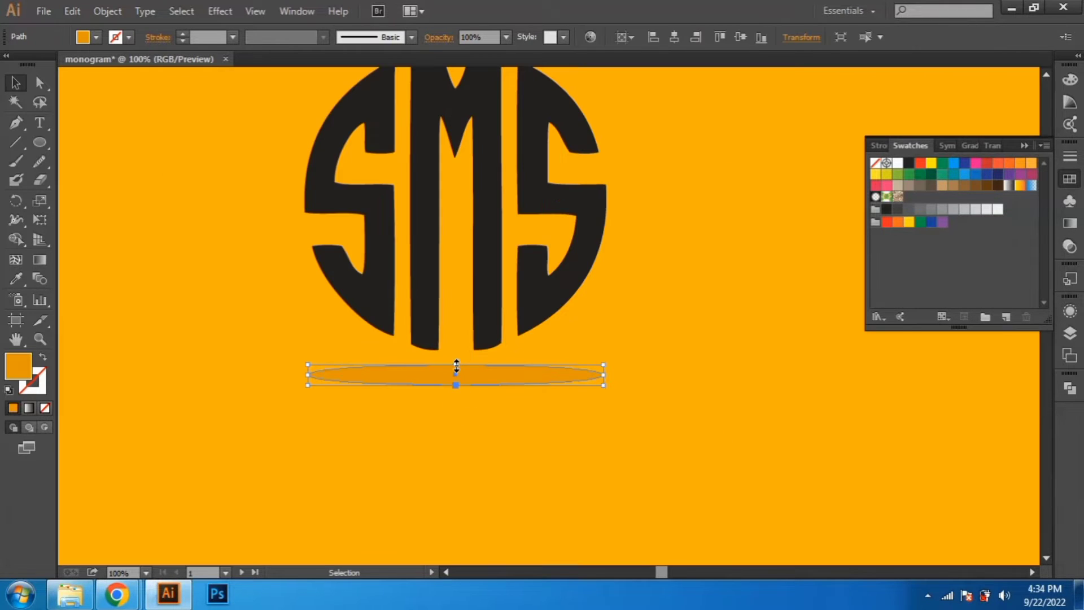
{"action": "left_click_drag", "start_coordinate": [456, 364], "coordinate": [455, 376]}
{"action": "scroll", "coordinate": [549, 336], "scroll_direction": "down", "scroll_amount": 2}
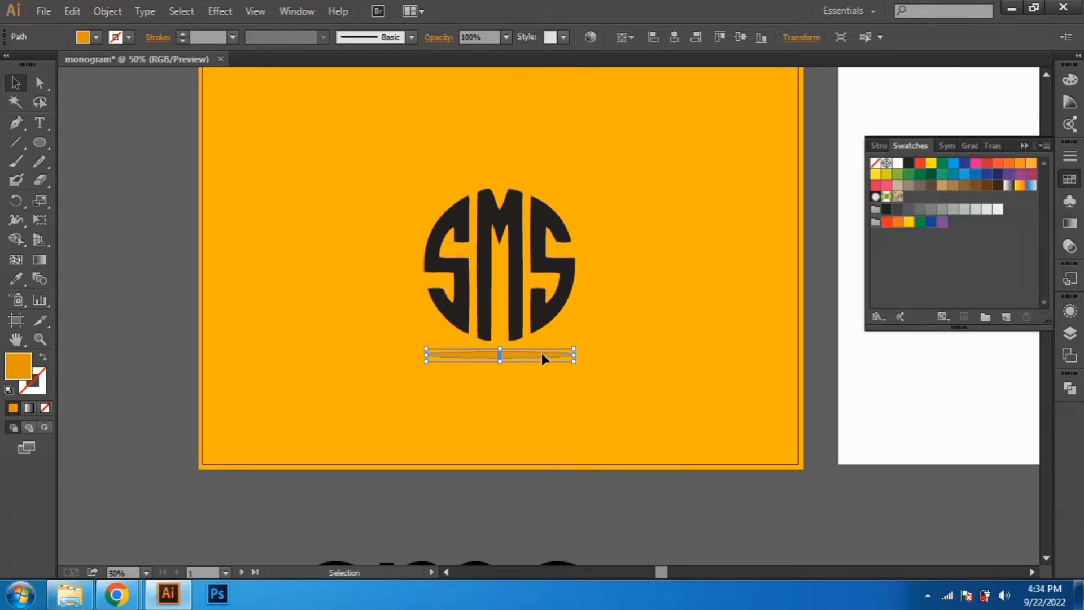
Group the monogram with its shadow ellipse and centre the group vertically on the artboard
{"action": "scroll", "coordinate": [606, 326], "scroll_direction": "down", "scroll_amount": 2}
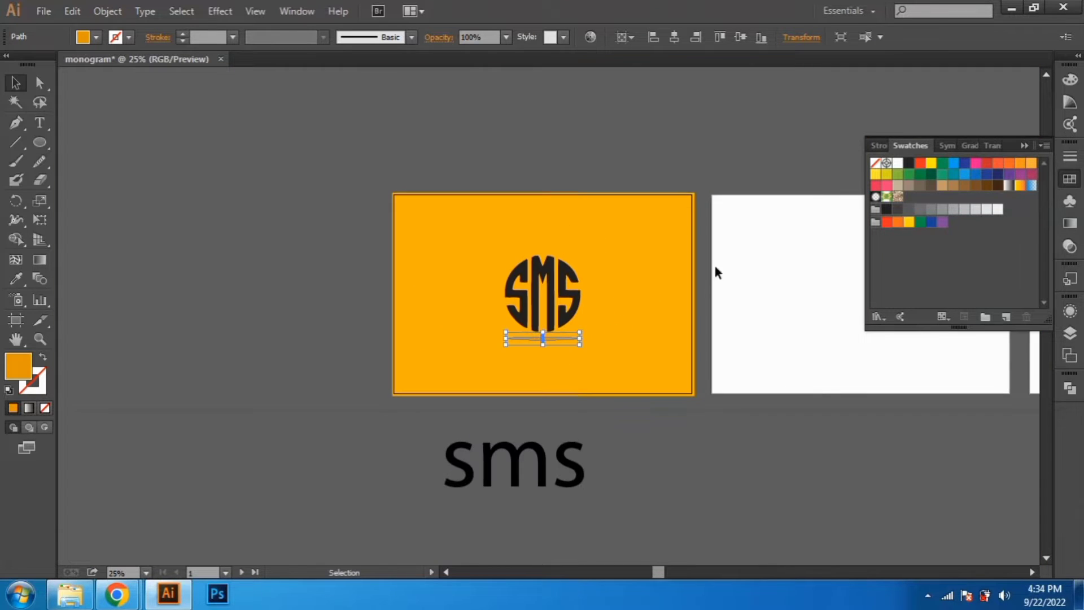
{"action": "left_click_drag", "start_coordinate": [517, 363], "coordinate": [515, 363]}
{"action": "left_click", "coordinate": [605, 365], "text": "shift"}
{"action": "key", "text": "ctrl+g"}
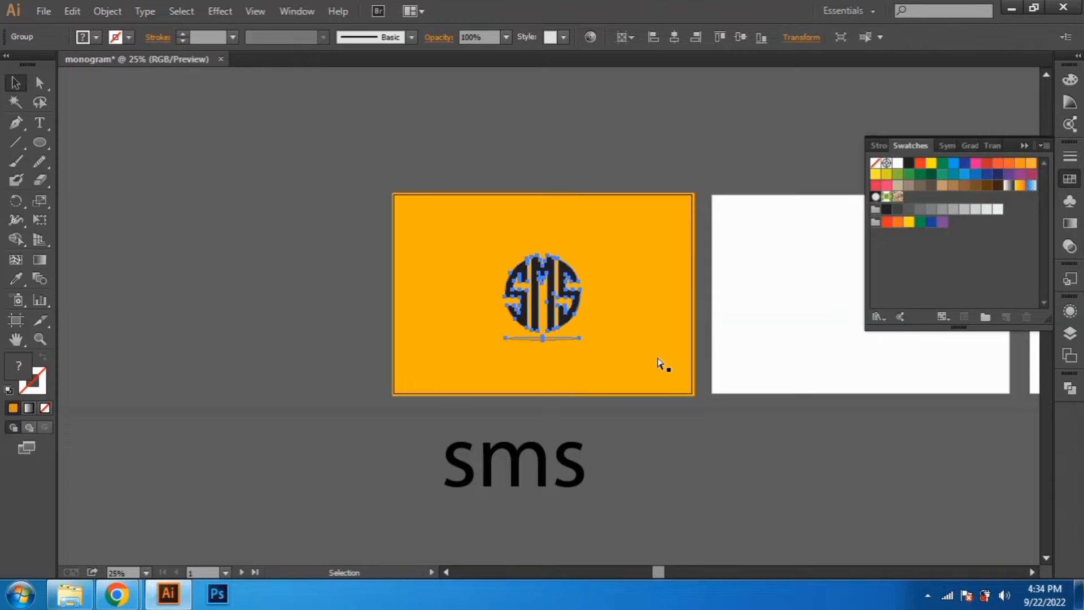
{"action": "left_click", "coordinate": [739, 38]}
{"action": "left_click", "coordinate": [737, 149]}
Place a copy of the "sms" text on the blank second artboard
{"action": "left_click_drag", "start_coordinate": [754, 232], "coordinate": [471, 231]}
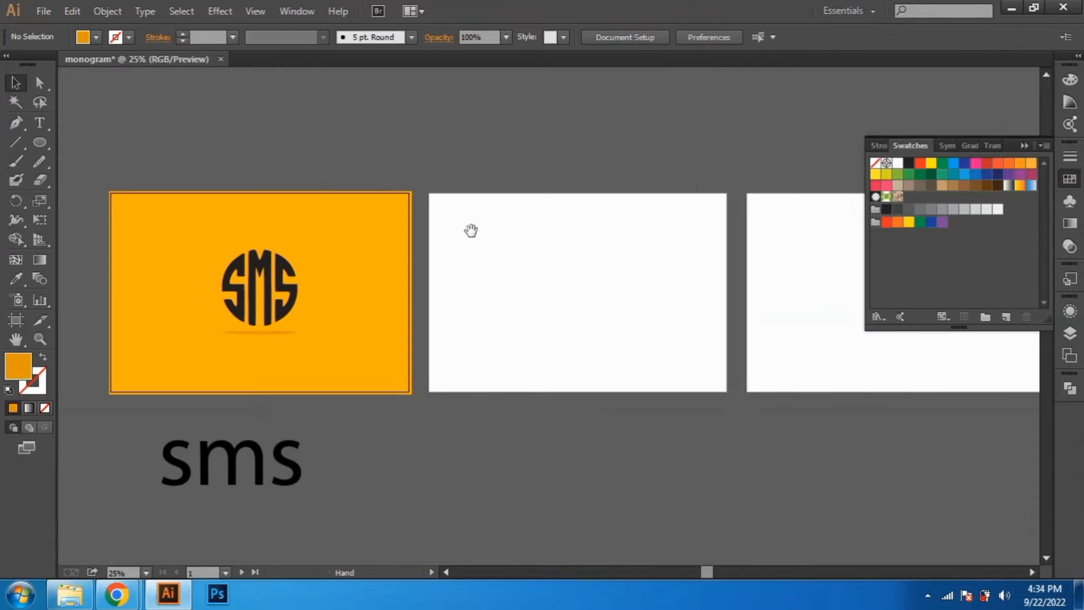
{"action": "left_click_drag", "start_coordinate": [254, 473], "coordinate": [620, 303]}
{"action": "scroll", "coordinate": [613, 324], "scroll_direction": "up", "scroll_amount": 1}
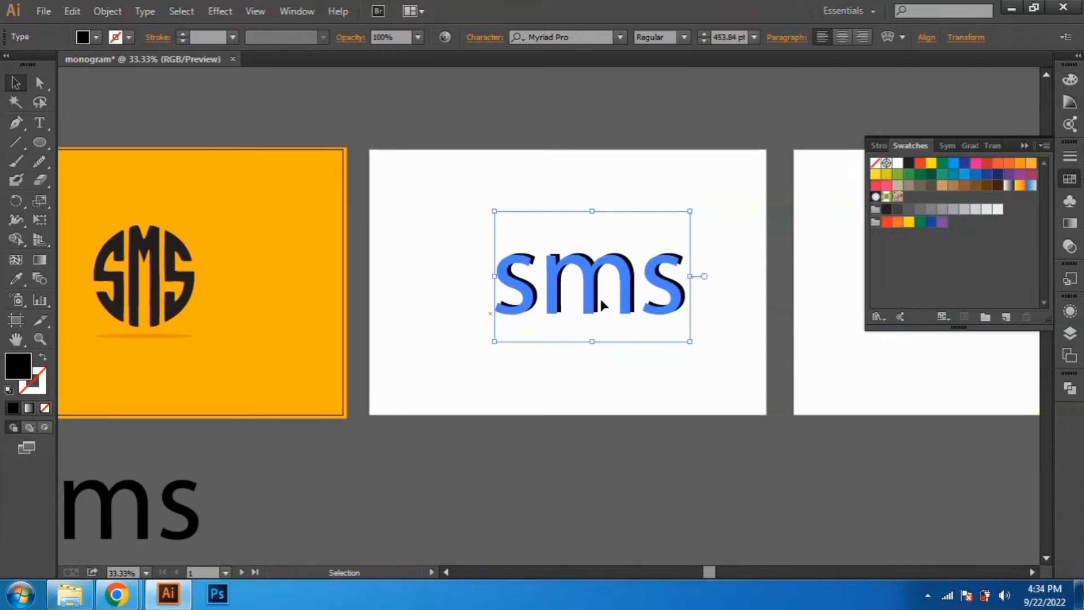
Set the copied text's font to Poppins Bold and change its case to uppercase
{"action": "left_click", "coordinate": [587, 37]}
{"action": "type", "text": "Poppins"}
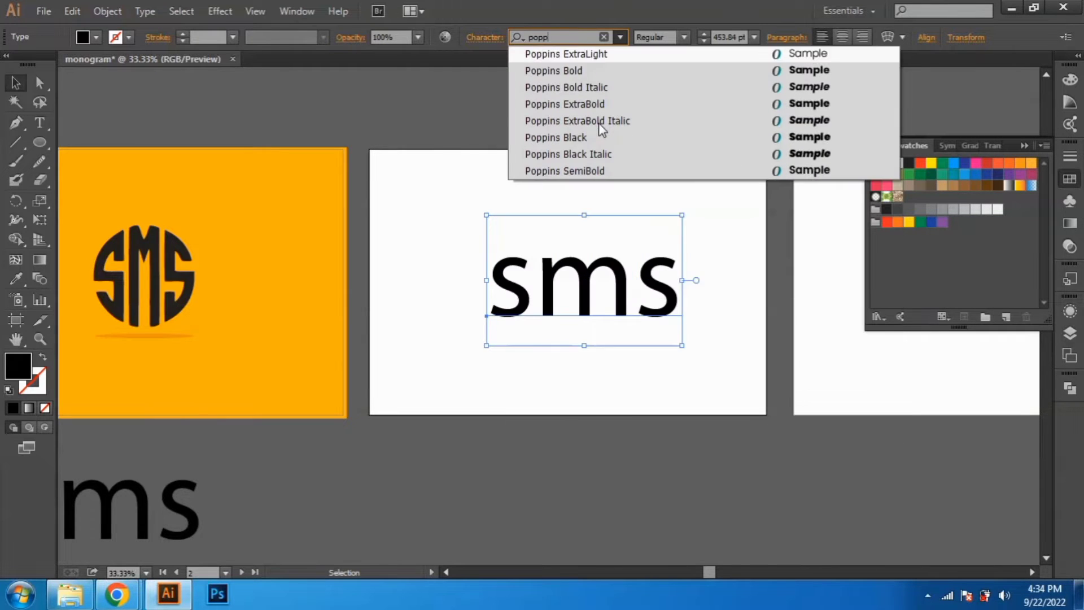
{"action": "key", "text": "Down"}
{"action": "key", "text": "Return"}
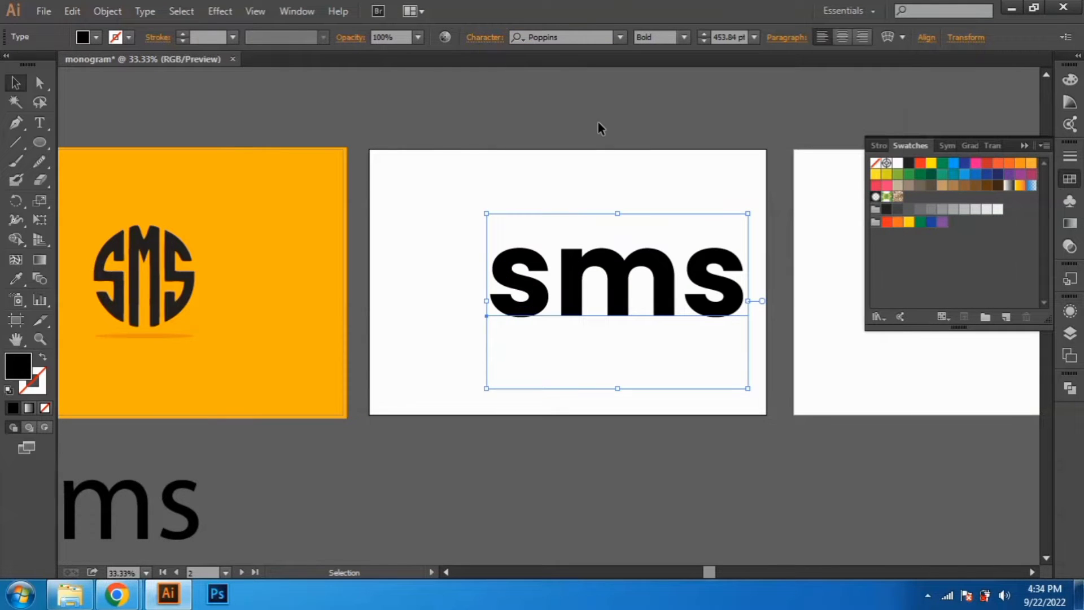
{"action": "left_click", "coordinate": [141, 12]}
{"action": "mouse_move", "coordinate": [262, 223]}
{"action": "left_click", "coordinate": [418, 222]}
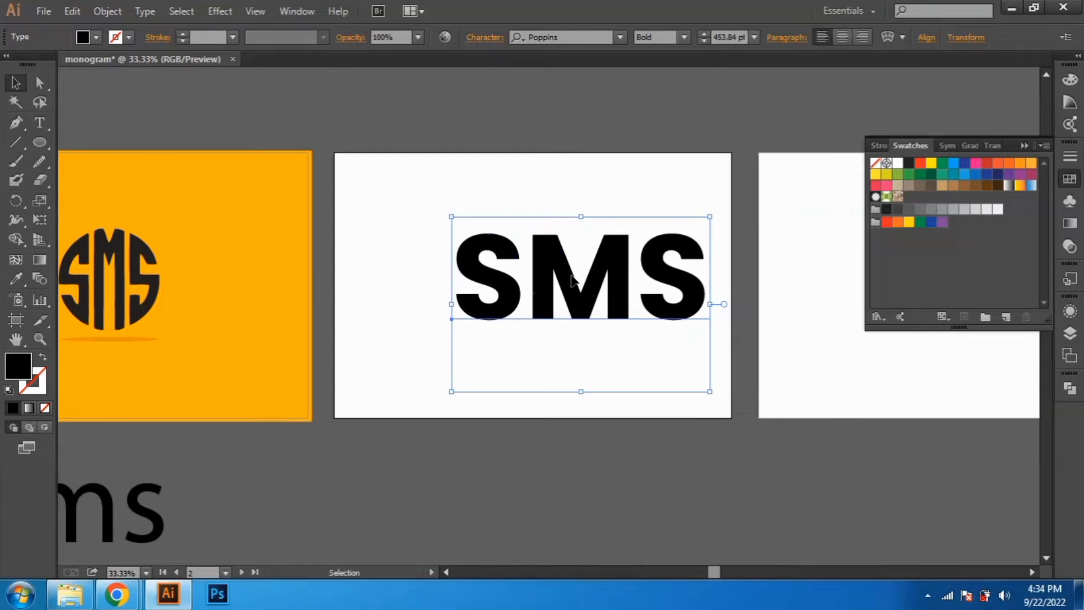
Shift the SMS text towards the middle of the second artboard and scale it down to 414.73 pt
{"action": "left_click_drag", "start_coordinate": [571, 281], "coordinate": [558, 292]}
{"action": "left_click_drag", "start_coordinate": [696, 228], "coordinate": [685, 231]}
{"action": "left_click_drag", "start_coordinate": [639, 294], "coordinate": [614, 294]}
Tighten the SMS text's tracking until the M overlaps both S letters, and convert the text to outlines
{"action": "key", "text": "alt+Left"}
{"action": "key", "text": "alt+Left"}
{"action": "key", "text": "alt+Left"}
{"action": "key", "text": "alt+Left"}
{"action": "key", "text": "alt+Left"}
{"action": "key", "text": "alt+Left"}
{"action": "key", "text": "alt+Left"}
{"action": "key", "text": "alt+Left"}
{"action": "key", "text": "alt+Left"}
{"action": "key", "text": "alt+Left"}
{"action": "key", "text": "alt+Left"}
{"action": "key", "text": "alt+Left"}
{"action": "key", "text": "alt+Left"}
{"action": "key", "text": "alt+Left"}
{"action": "key", "text": "alt+Left"}
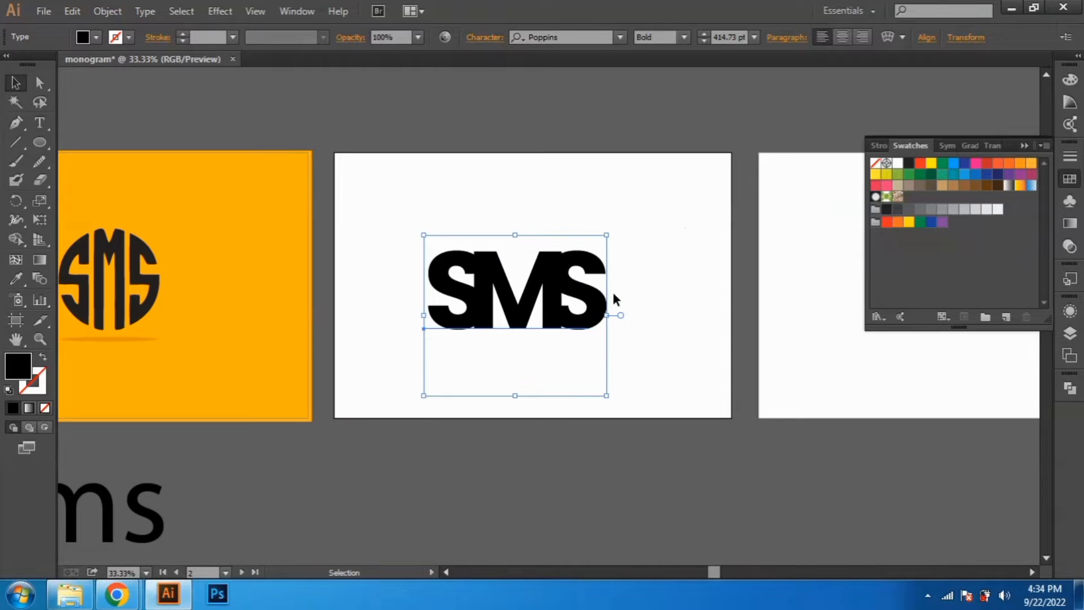
{"action": "key", "text": "shift+ctrl+o"}
{"action": "key", "text": "ctrl+1"}
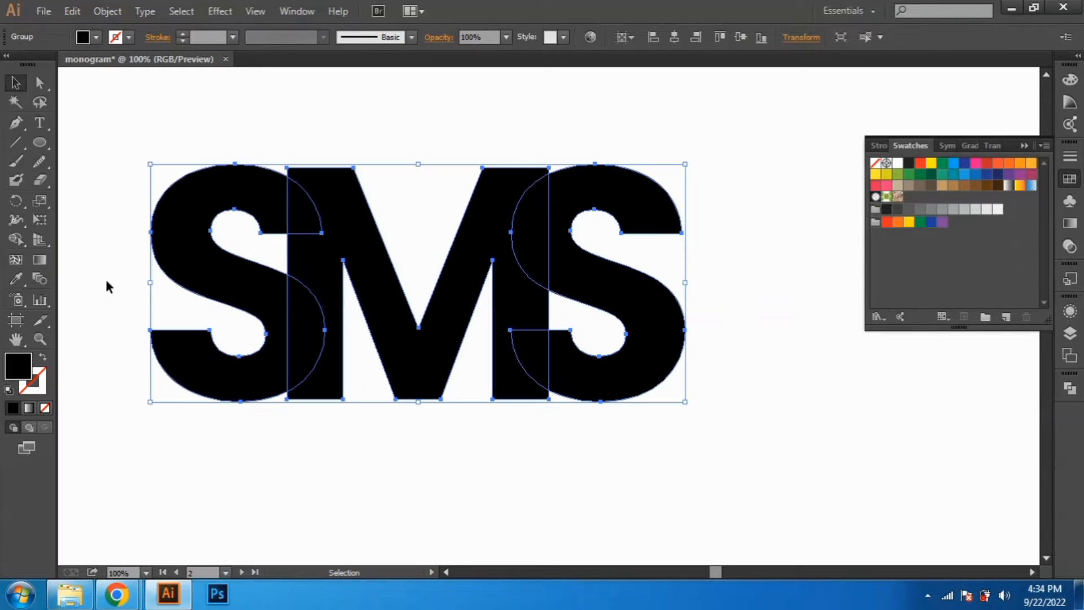
Split the overlaps between the SMS letters into separate shapes with the Shape Builder, and fill all the lettering with medium blue
{"action": "left_click", "coordinate": [15, 239]}
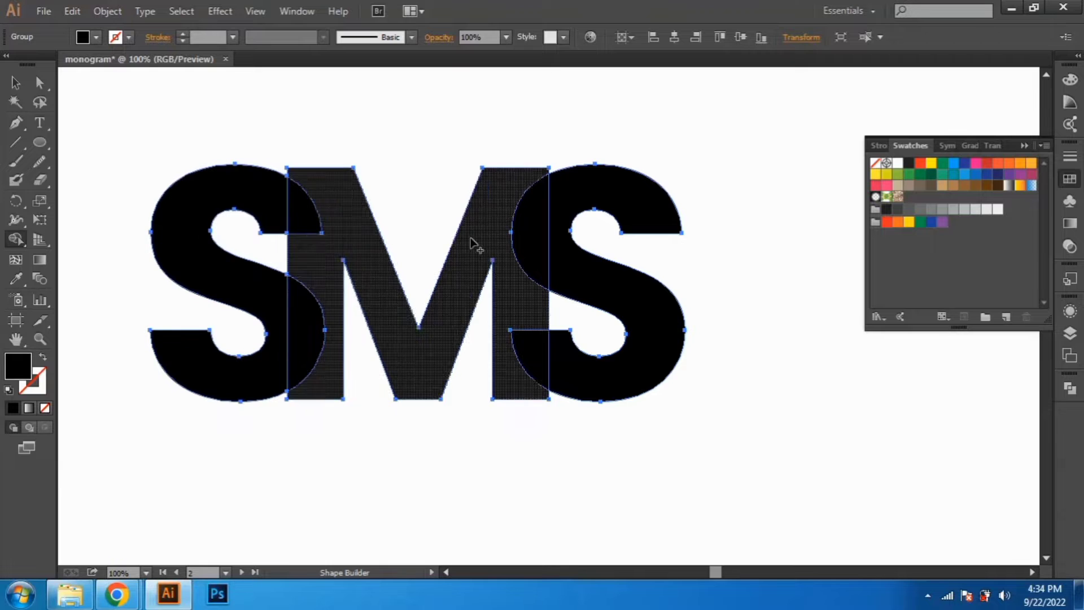
{"action": "left_click", "coordinate": [298, 255]}
{"action": "left_click", "coordinate": [15, 82]}
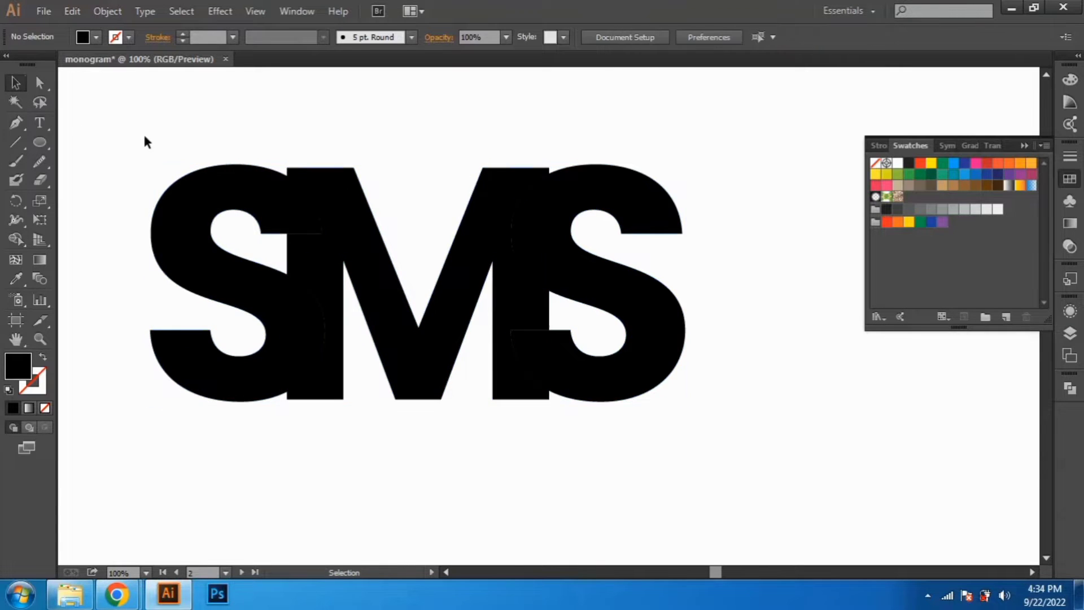
{"action": "left_click_drag", "start_coordinate": [145, 136], "coordinate": [695, 453]}
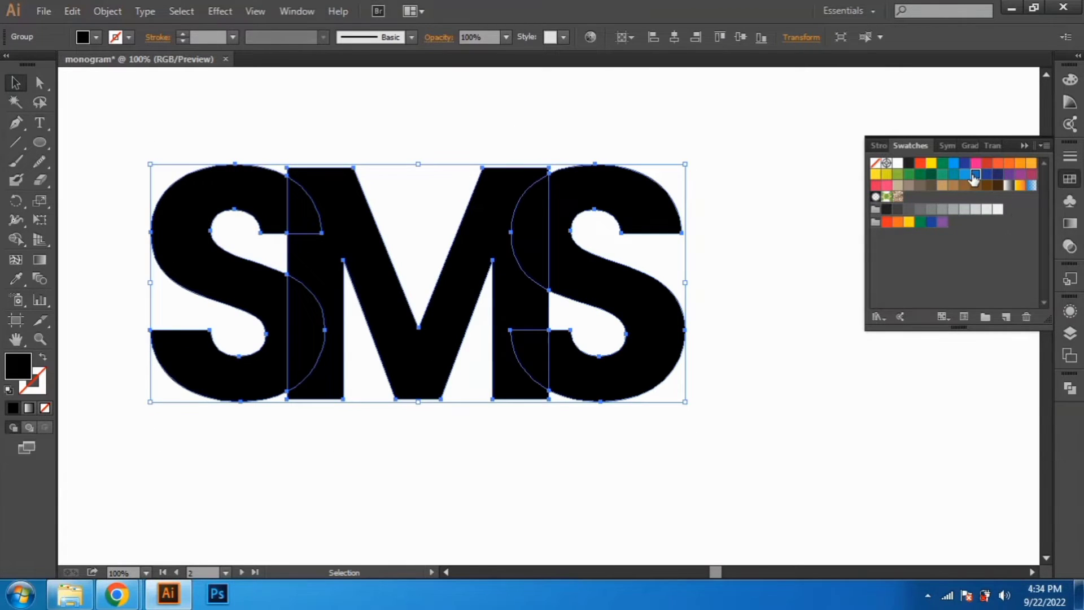
{"action": "left_click", "coordinate": [975, 175]}
Fill the four overlap shapes between the M and both S letters with dark navy blue, and group the lettering
{"action": "left_click", "coordinate": [40, 83]}
{"action": "left_click", "coordinate": [435, 496]}
{"action": "left_click", "coordinate": [302, 355]}
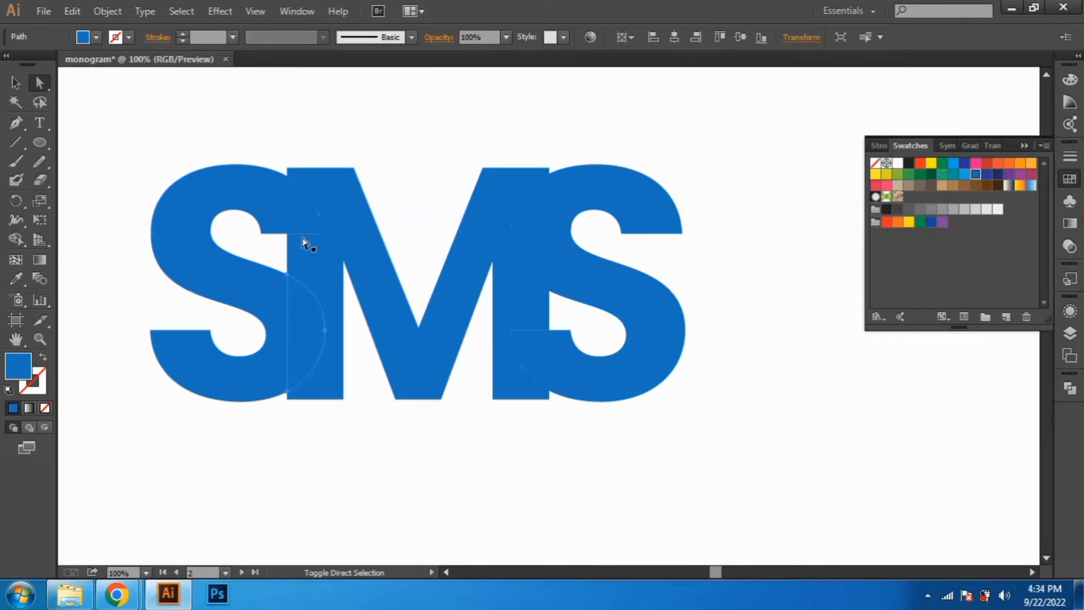
{"action": "left_click", "coordinate": [303, 242], "text": "shift"}
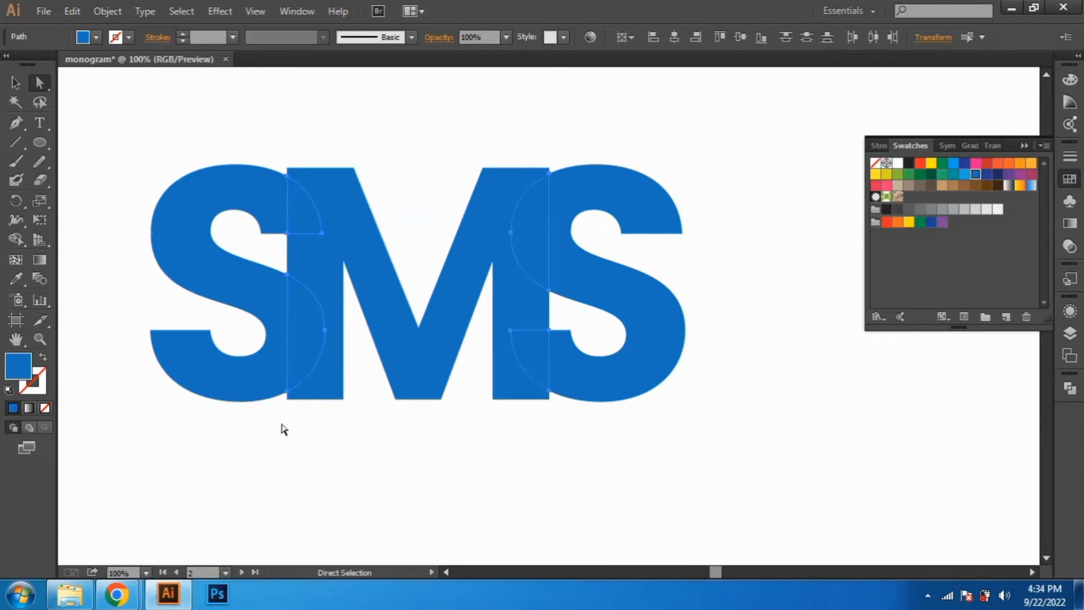
{"action": "double_click", "coordinate": [26, 377]}
{"action": "left_click_drag", "start_coordinate": [525, 286], "coordinate": [526, 321]}
{"action": "left_click", "coordinate": [710, 195]}
{"action": "left_click", "coordinate": [15, 83]}
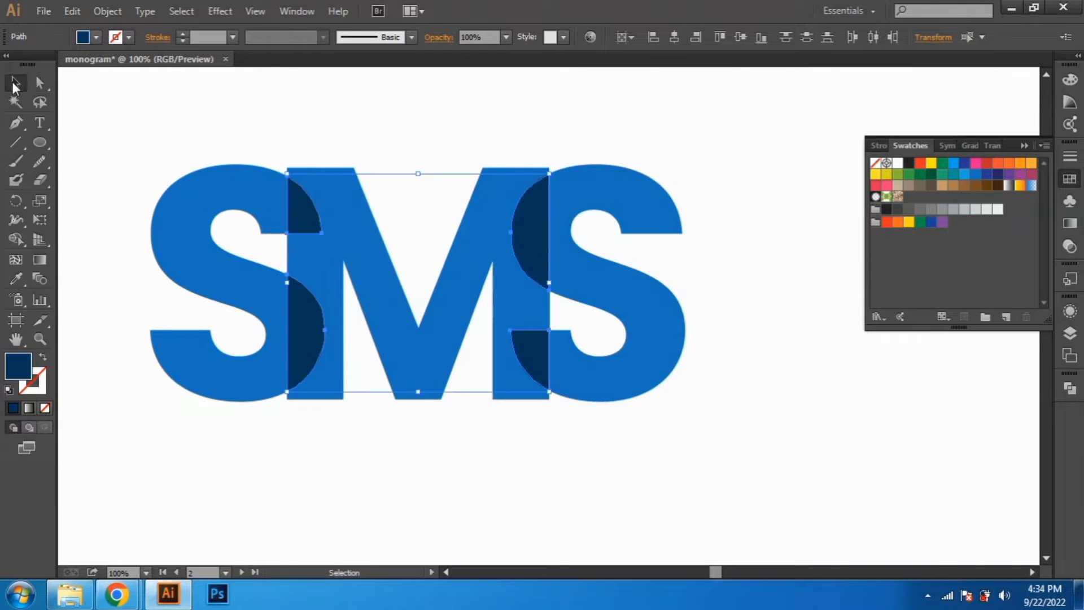
{"action": "left_click", "coordinate": [789, 397]}
{"action": "left_click_drag", "start_coordinate": [785, 392], "coordinate": [788, 396]}
{"action": "key", "text": "ctrl+g"}
Draw a circle below the lettering and fill it with a radial gradient running from black at the centre to white at the edge
{"action": "left_click_drag", "start_coordinate": [669, 339], "coordinate": [660, 317]}
{"action": "scroll", "coordinate": [669, 333], "scroll_direction": "down", "scroll_amount": 1}
{"action": "left_click_drag", "start_coordinate": [280, 423], "coordinate": [337, 481]}
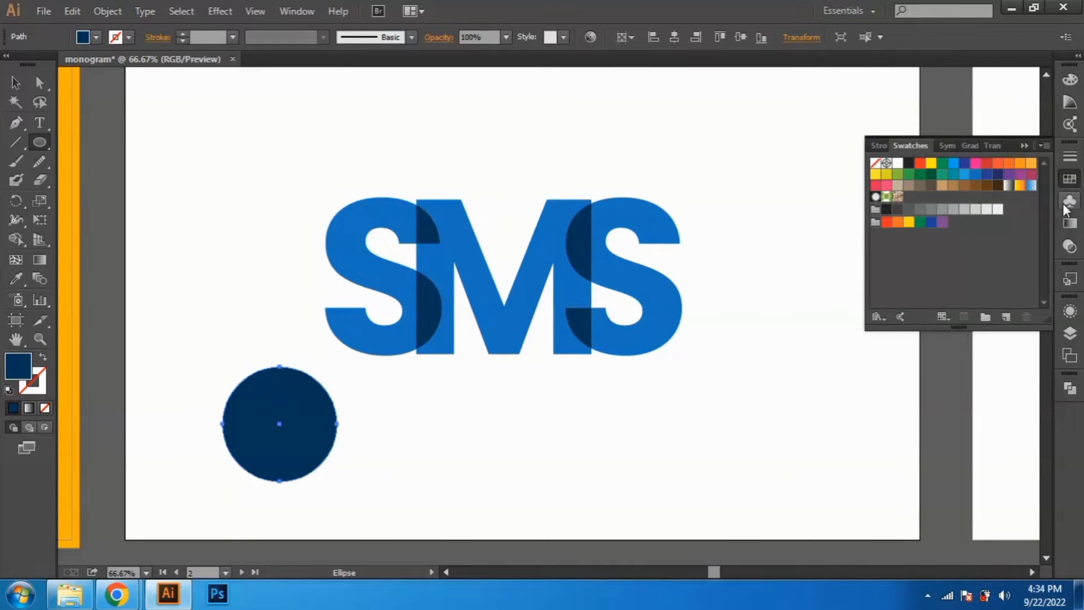
{"action": "left_click", "coordinate": [1075, 226]}
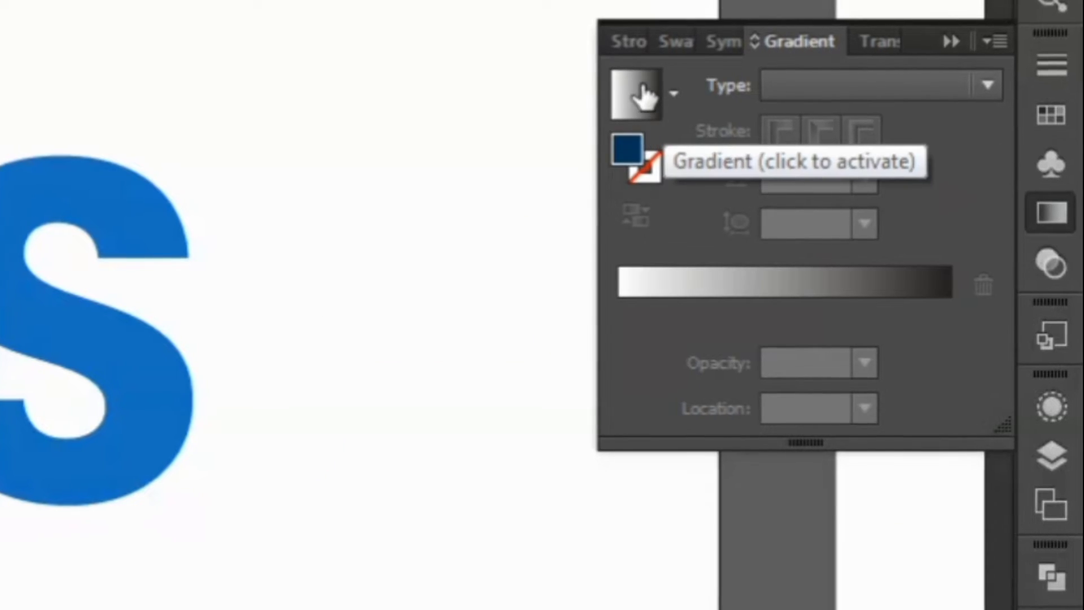
{"action": "left_click", "coordinate": [882, 169]}
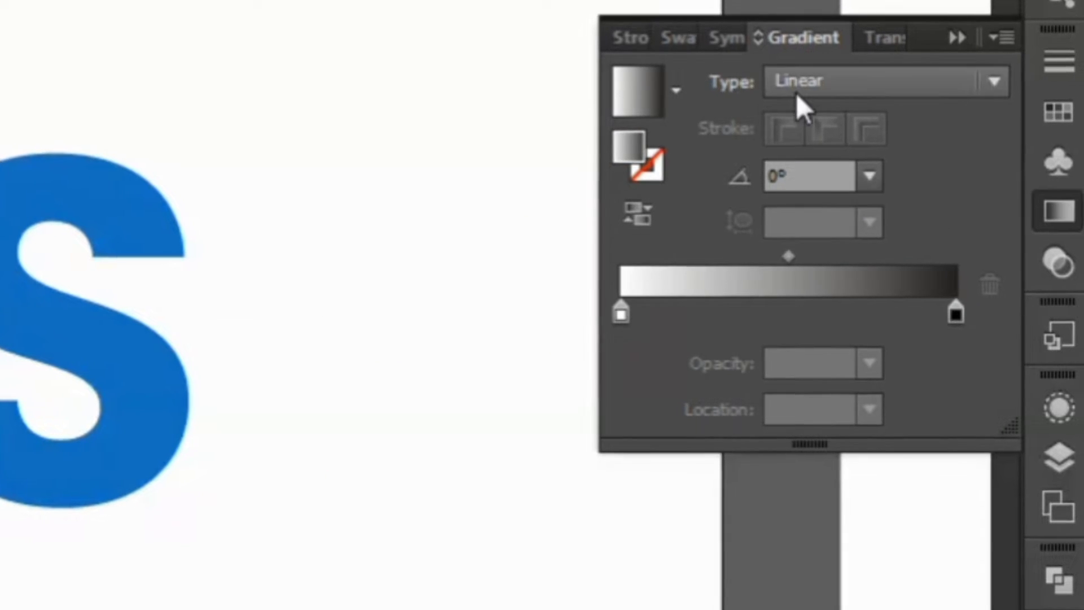
{"action": "left_click", "coordinate": [954, 166]}
{"action": "left_click", "coordinate": [812, 156]}
{"action": "left_click", "coordinate": [638, 214]}
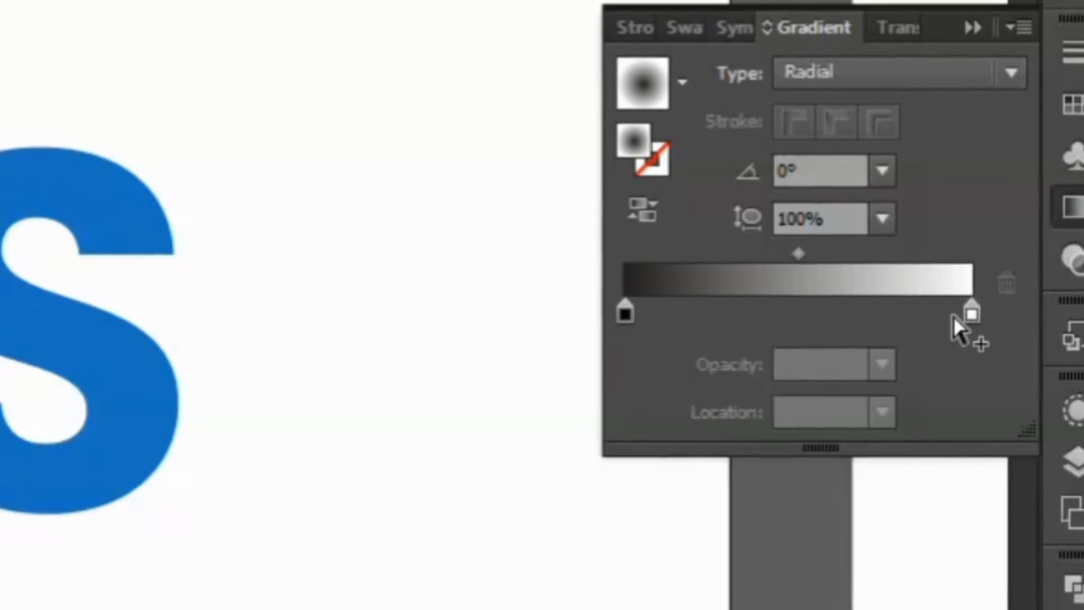
Set the gradient's white outer stop to 0% opacity and its black centre stop to 70% opacity
{"action": "left_click", "coordinate": [971, 314]}
{"action": "left_click", "coordinate": [829, 364]}
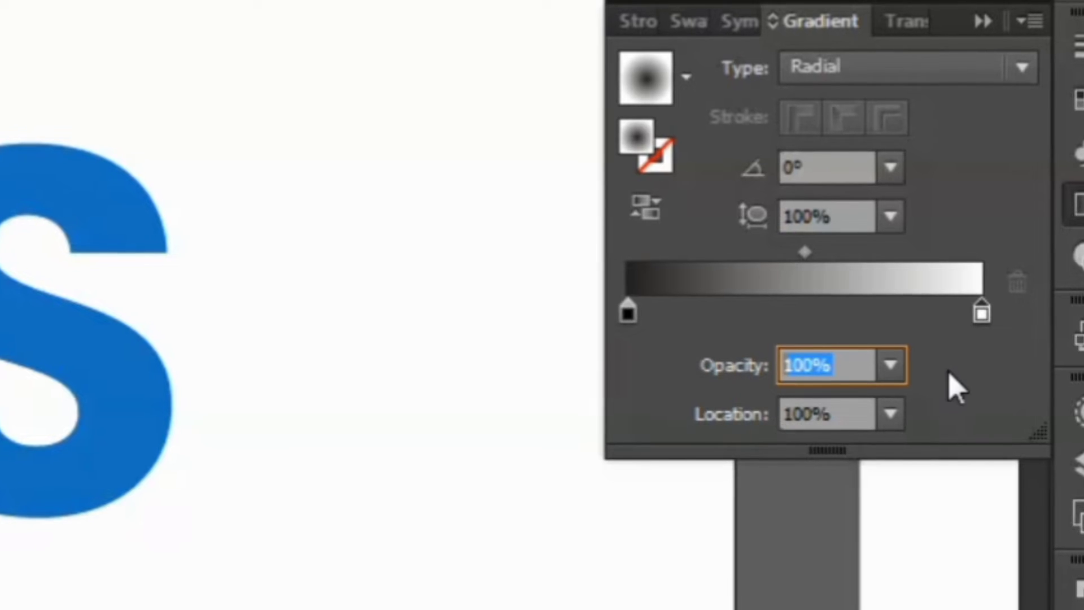
{"action": "type", "text": "0"}
{"action": "key", "text": "Return"}
{"action": "left_click", "coordinate": [629, 312]}
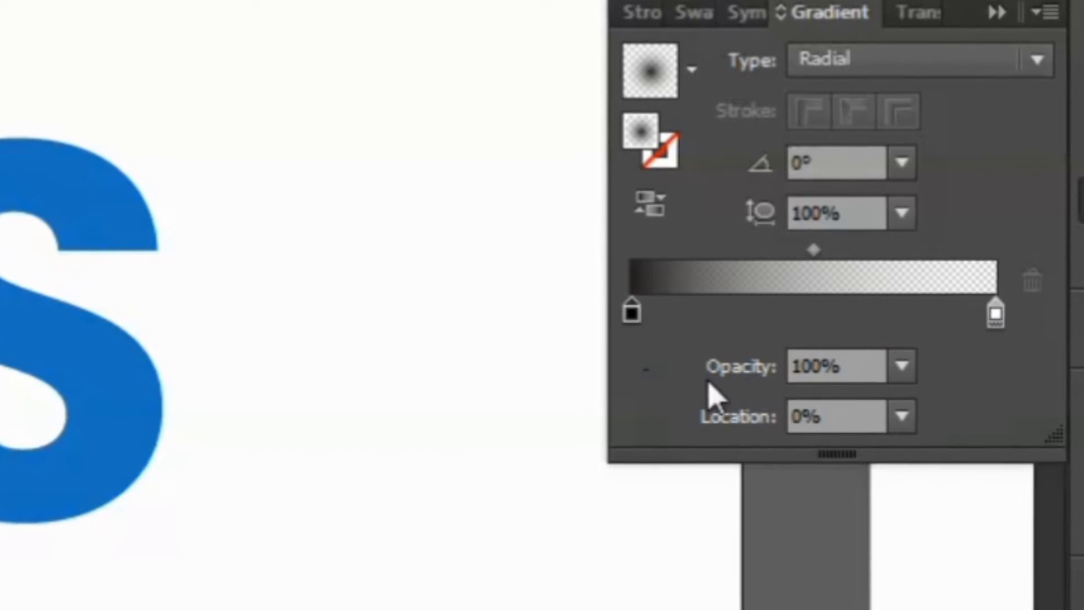
{"action": "left_click", "coordinate": [856, 366]}
{"action": "type", "text": "70"}
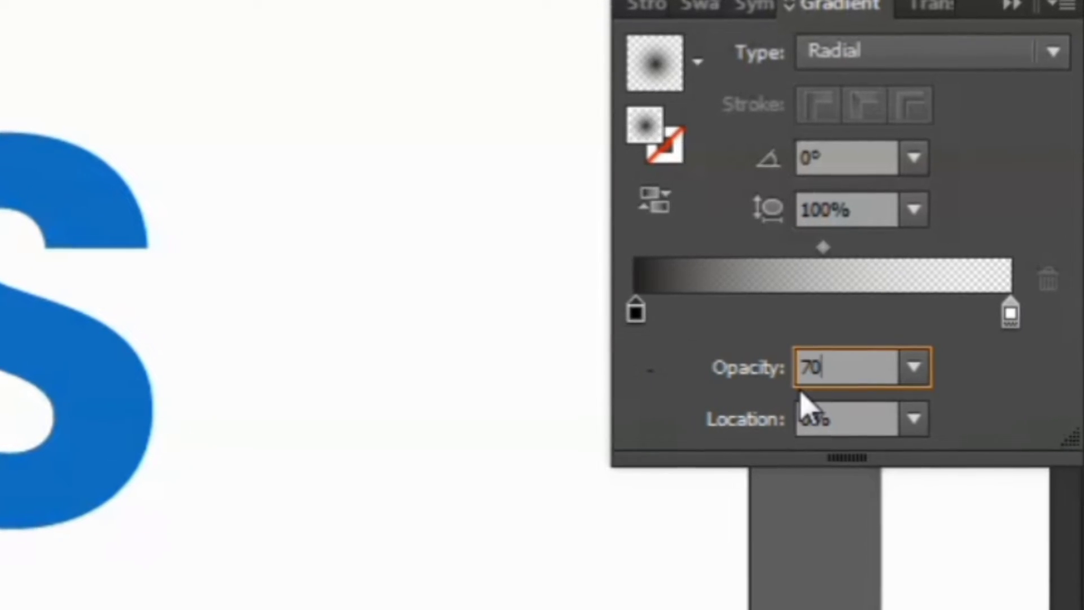
{"action": "key", "text": "Return"}
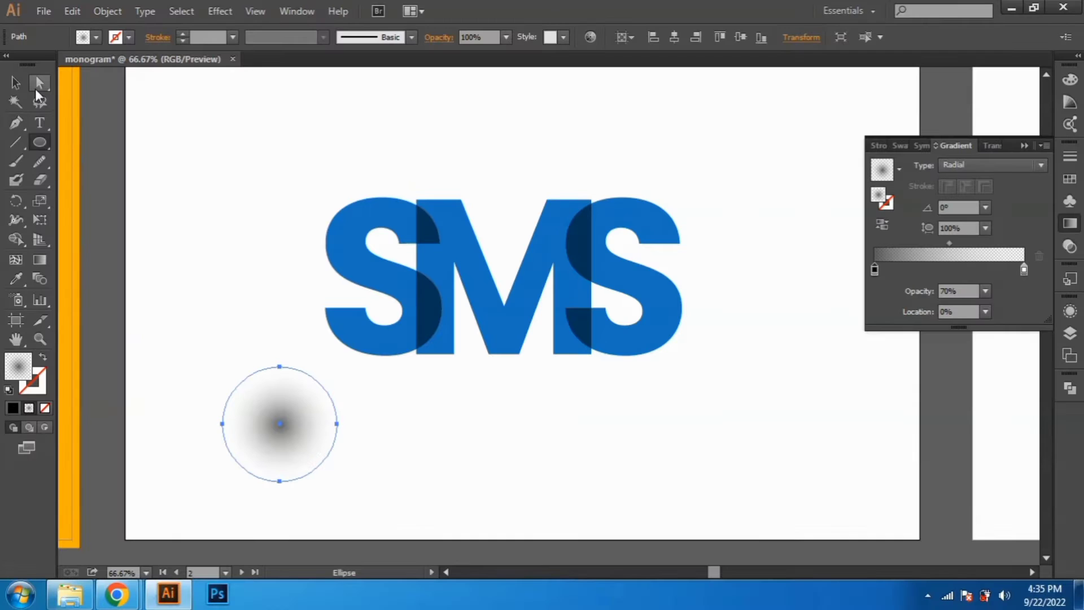
Flatten and widen the gradient circle into a thin ellipse and place it centrally beneath the SMS lettering as a shadow
{"action": "left_click_drag", "start_coordinate": [282, 367], "coordinate": [412, 469]}
{"action": "left_click_drag", "start_coordinate": [315, 472], "coordinate": [504, 407]}
{"action": "left_click_drag", "start_coordinate": [633, 391], "coordinate": [663, 392]}
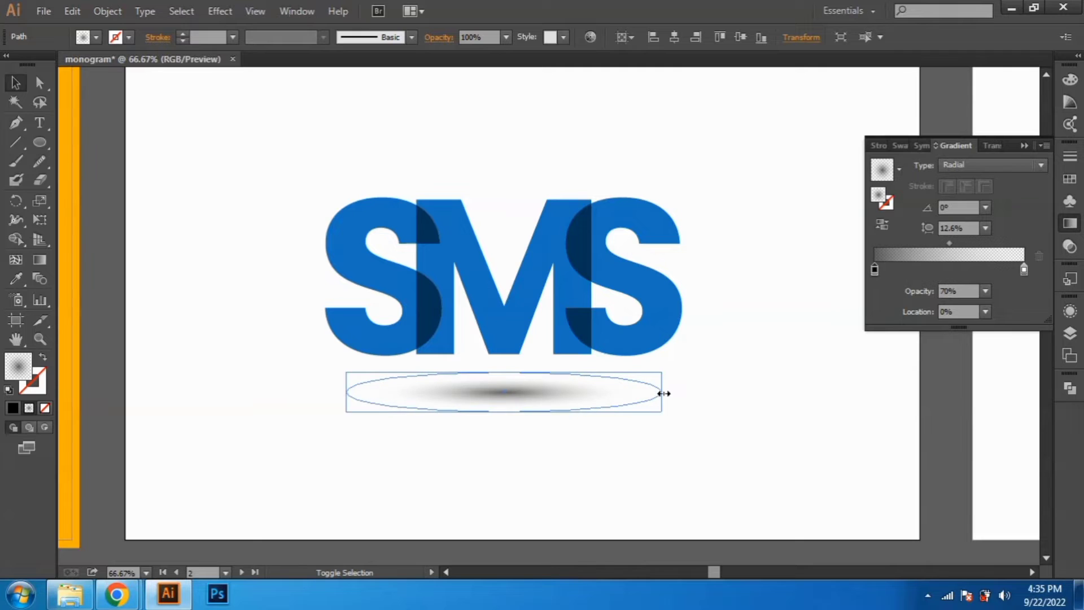
{"action": "left_click_drag", "start_coordinate": [548, 388], "coordinate": [551, 394]}
{"action": "left_click", "coordinate": [691, 455]}
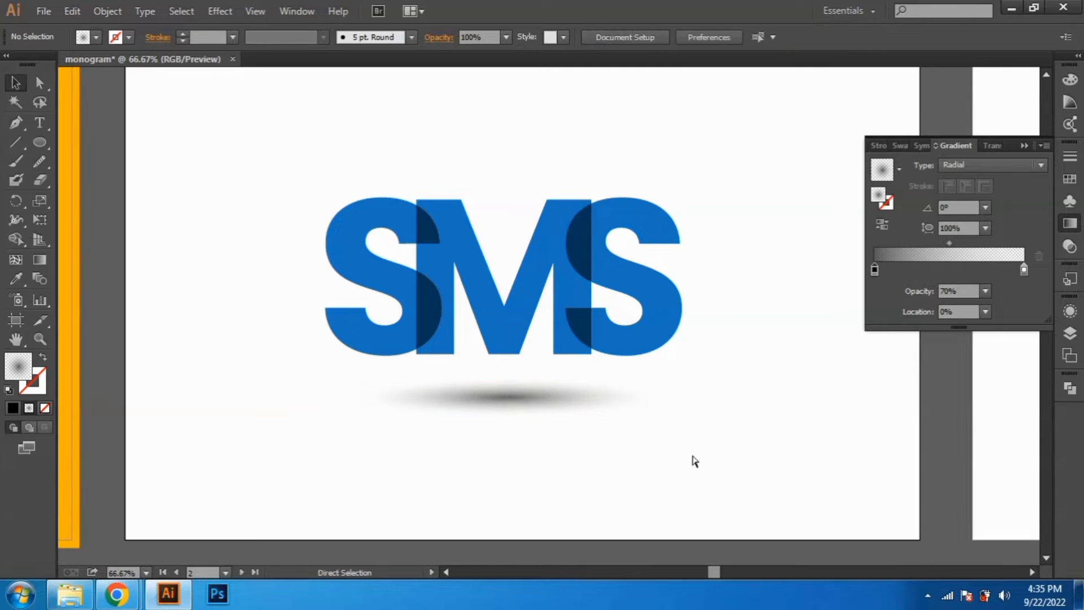
Group the lettering with its shadow and centre the group horizontally and vertically on the second artboard
{"action": "key", "text": "ctrl+minus"}
{"action": "left_click_drag", "start_coordinate": [647, 450], "coordinate": [675, 465]}
{"action": "left_click_drag", "start_coordinate": [347, 449], "coordinate": [712, 249]}
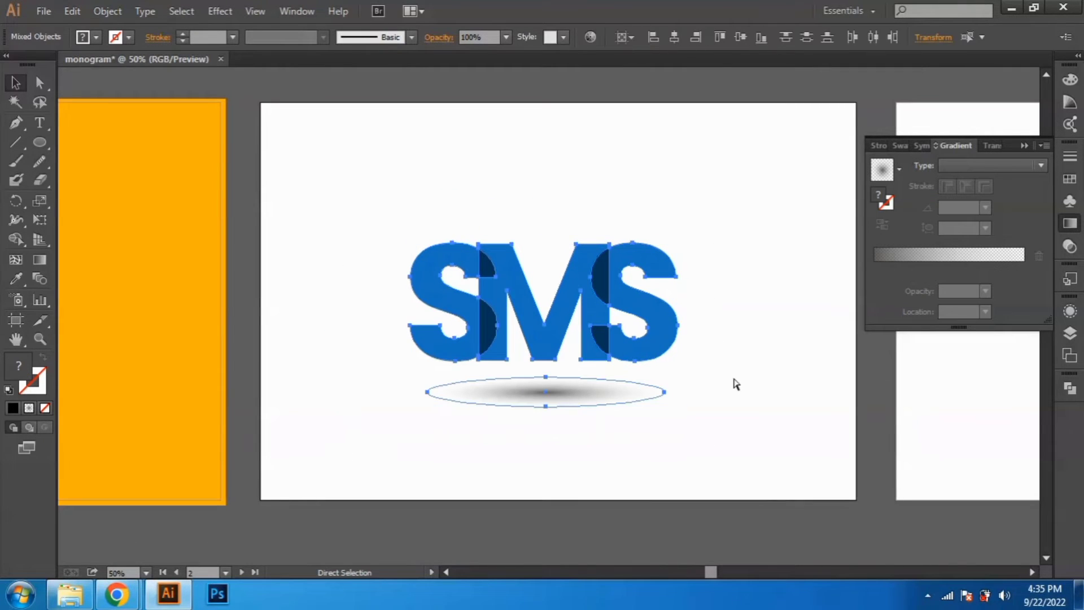
{"action": "left_click_drag", "start_coordinate": [679, 326], "coordinate": [579, 239]}
{"action": "left_click", "coordinate": [674, 39]}
{"action": "left_click", "coordinate": [741, 39]}
{"action": "left_click", "coordinate": [692, 243]}
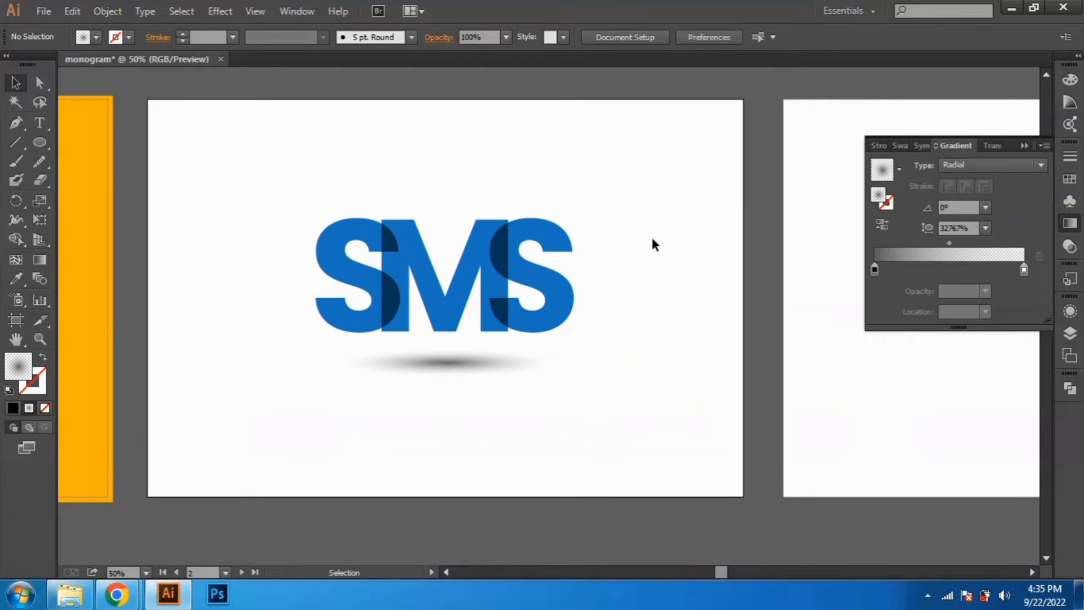
Isolate the group and centre only the SMS lettering vertically on the artboard
{"action": "double_click", "coordinate": [455, 367]}
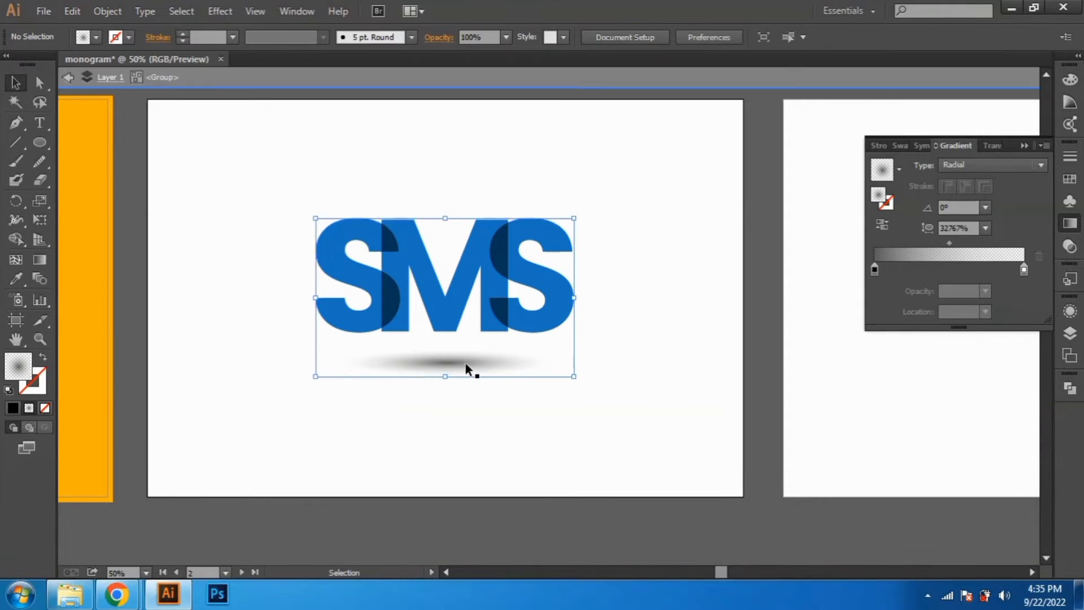
{"action": "left_click", "coordinate": [491, 330]}
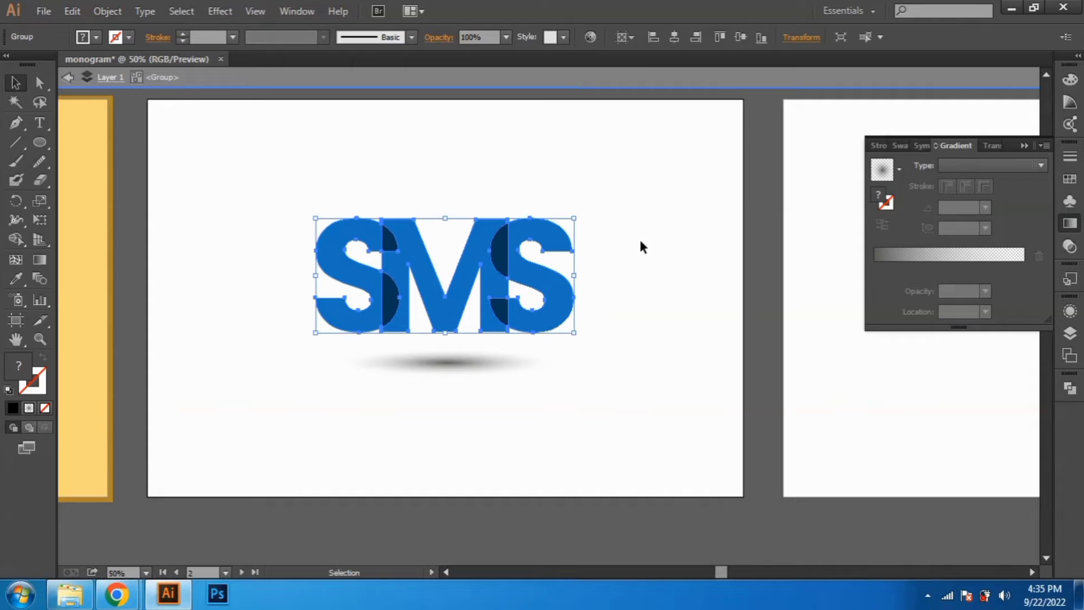
{"action": "left_click", "coordinate": [739, 38]}
{"action": "double_click", "coordinate": [676, 223]}
Ungroup the artwork, make the shadow ellipse thinner and move it down to leave a small gap below the letters
{"action": "left_click", "coordinate": [450, 370]}
{"action": "right_click", "coordinate": [450, 370]}
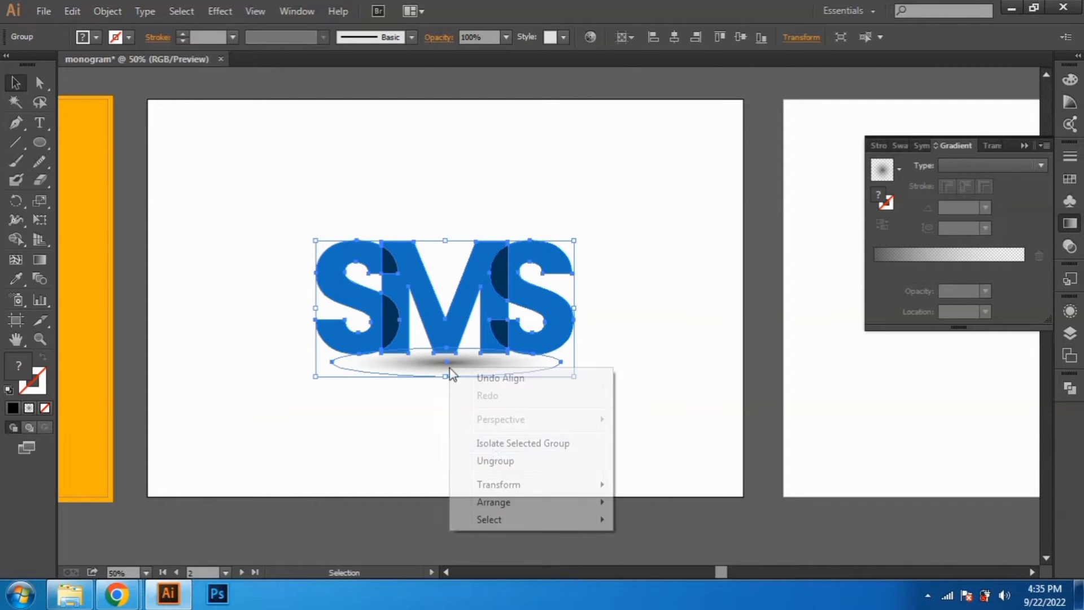
{"action": "left_click", "coordinate": [488, 462]}
{"action": "left_click", "coordinate": [450, 372]}
{"action": "left_click_drag", "start_coordinate": [450, 373], "coordinate": [450, 387]}
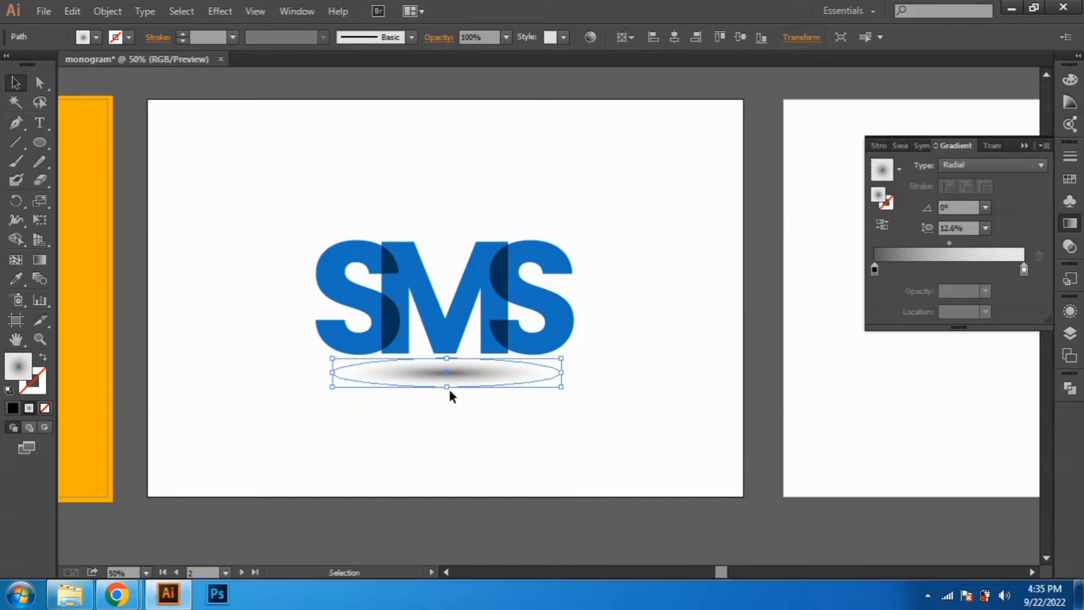
{"action": "left_click", "coordinate": [504, 388]}
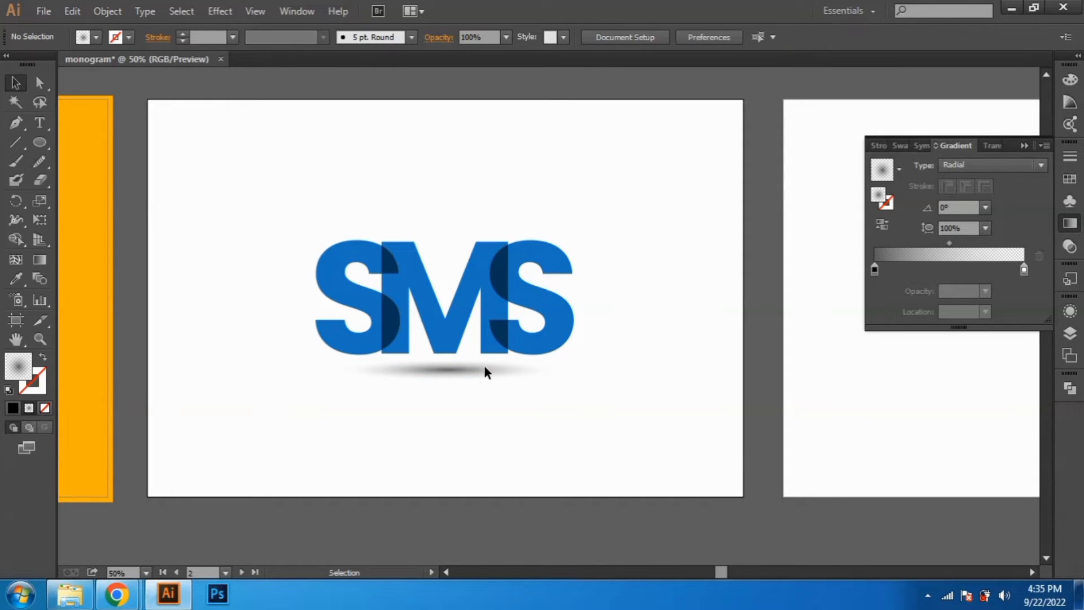
{"action": "left_click_drag", "start_coordinate": [484, 365], "coordinate": [484, 371]}
{"action": "left_click", "coordinate": [543, 416]}
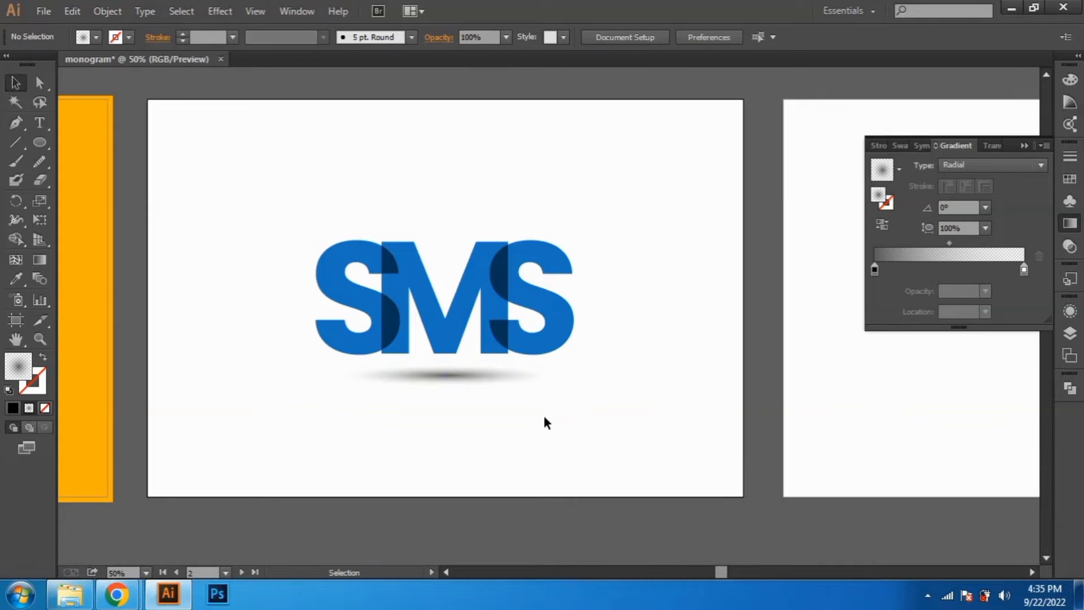
Regroup the SMS lettering and its shadow
{"action": "left_click_drag", "start_coordinate": [268, 434], "coordinate": [602, 238]}
{"action": "key", "text": "ctrl+g"}
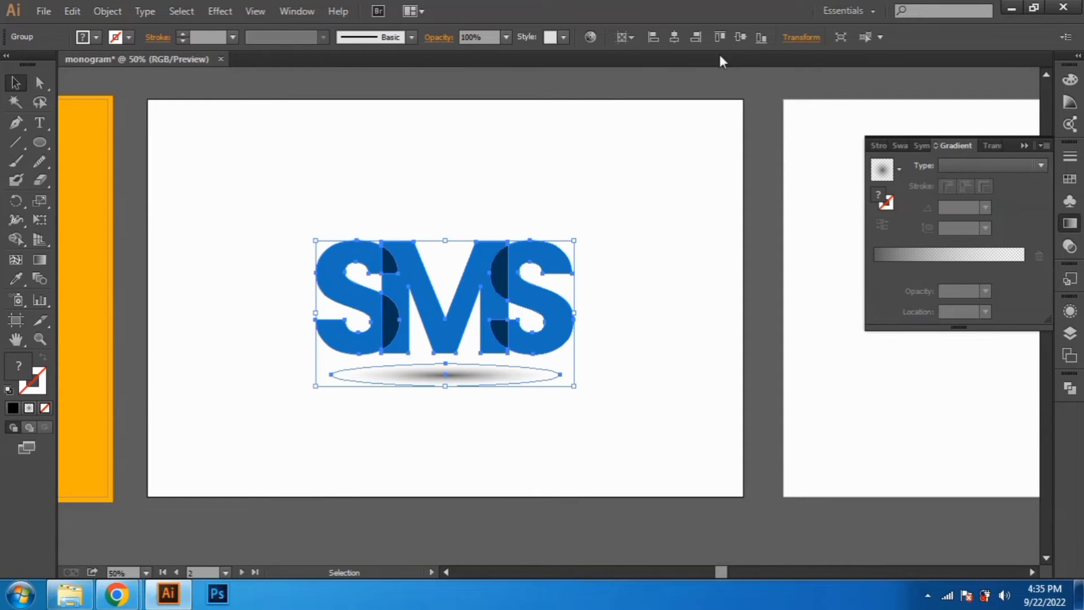
{"action": "left_click", "coordinate": [737, 155]}
Place the "sms" text on the blank third artboard and shift it towards the middle
{"action": "scroll", "coordinate": [689, 201], "scroll_direction": "down", "scroll_amount": 1}
{"action": "left_click_drag", "start_coordinate": [679, 242], "coordinate": [604, 262]}
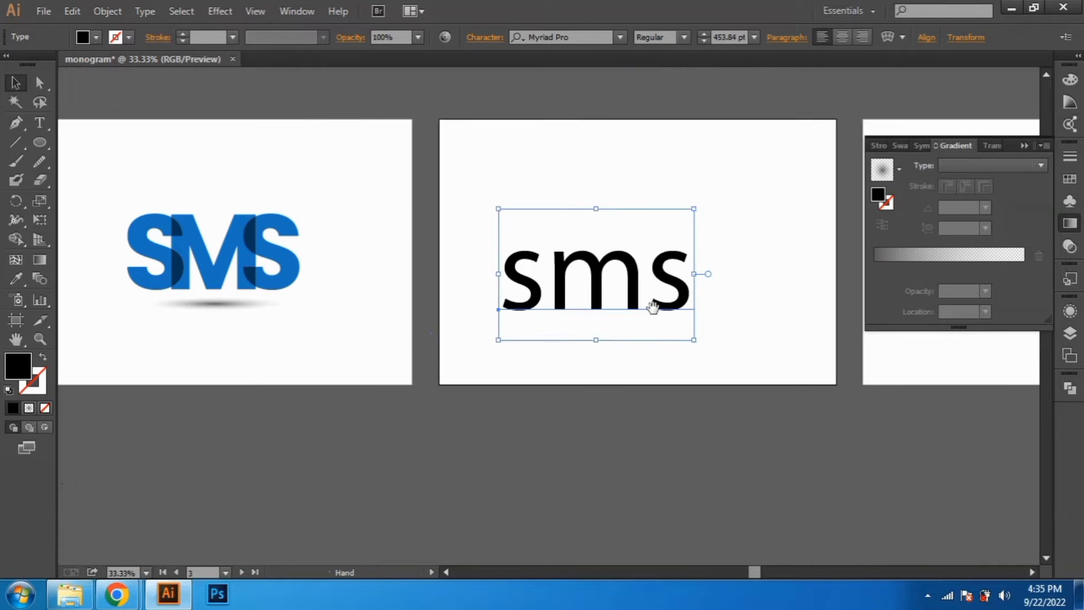
{"action": "left_click_drag", "start_coordinate": [534, 297], "coordinate": [564, 280]}
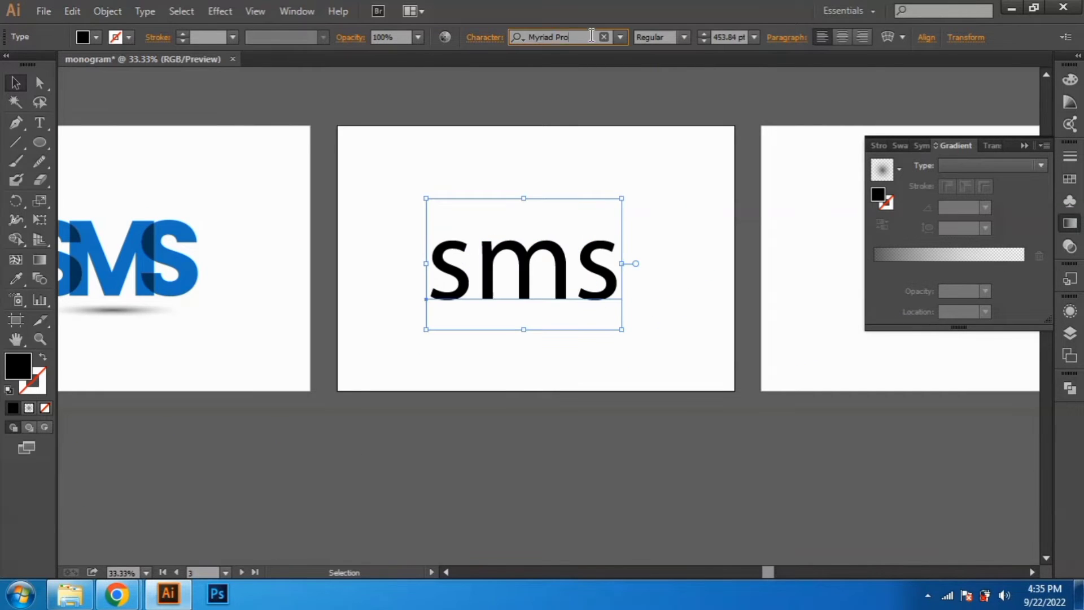
Set the font of the text on the third artboard to Times CG ATT Bold
{"action": "left_click", "coordinate": [591, 35]}
{"action": "type", "text": "Times CG ATT"}
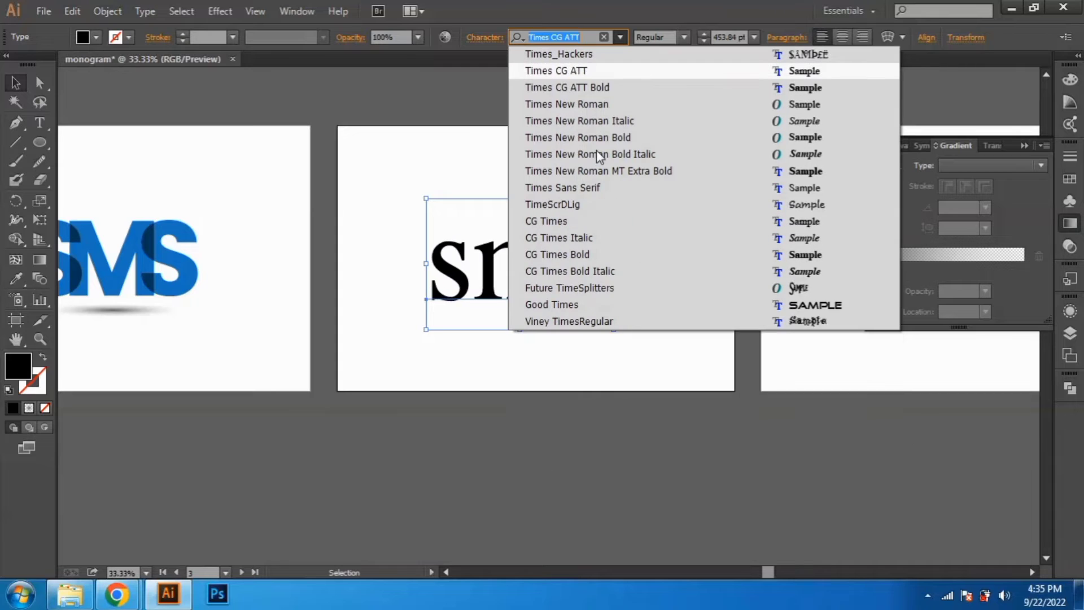
{"action": "key", "text": "Down"}
{"action": "key", "text": "Return"}
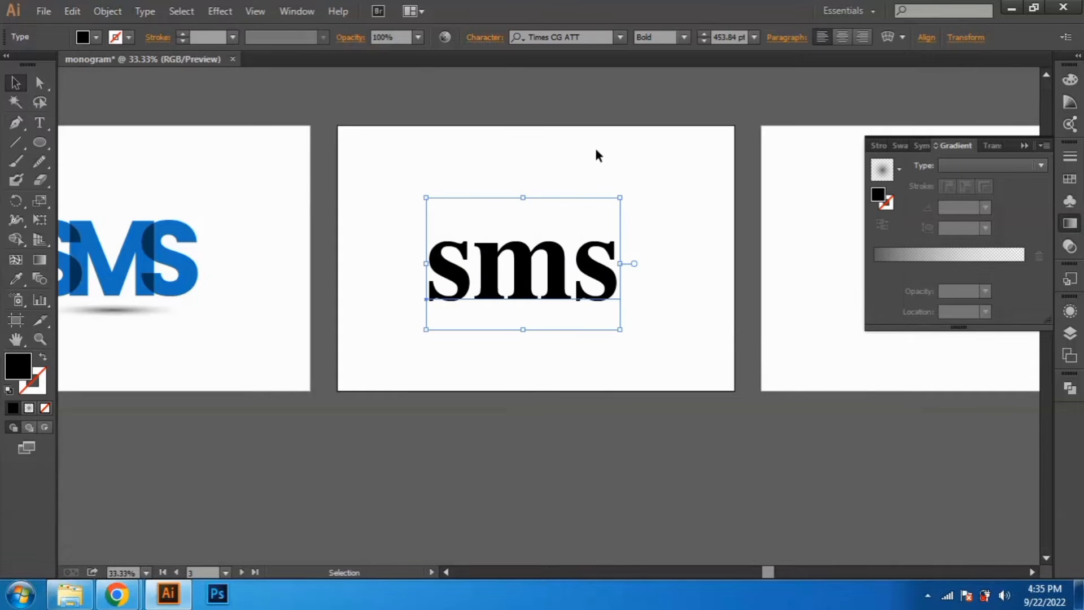
Change the serif text's case to uppercase and shift it slightly lower on the third artboard
{"action": "left_click", "coordinate": [136, 13]}
{"action": "mouse_move", "coordinate": [316, 223]}
{"action": "left_click", "coordinate": [387, 226]}
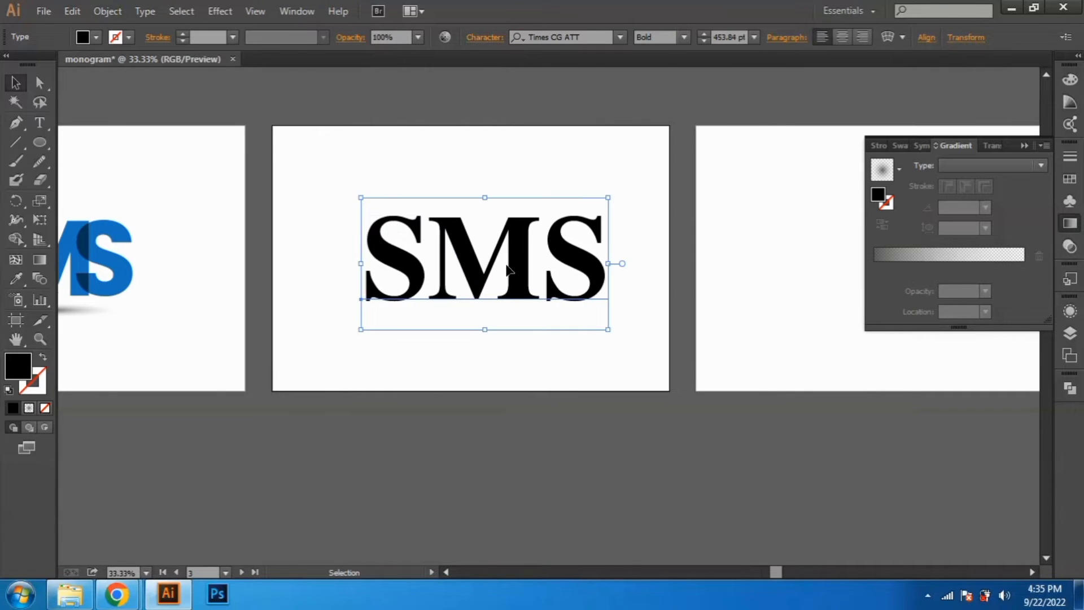
{"action": "left_click_drag", "start_coordinate": [508, 269], "coordinate": [498, 289]}
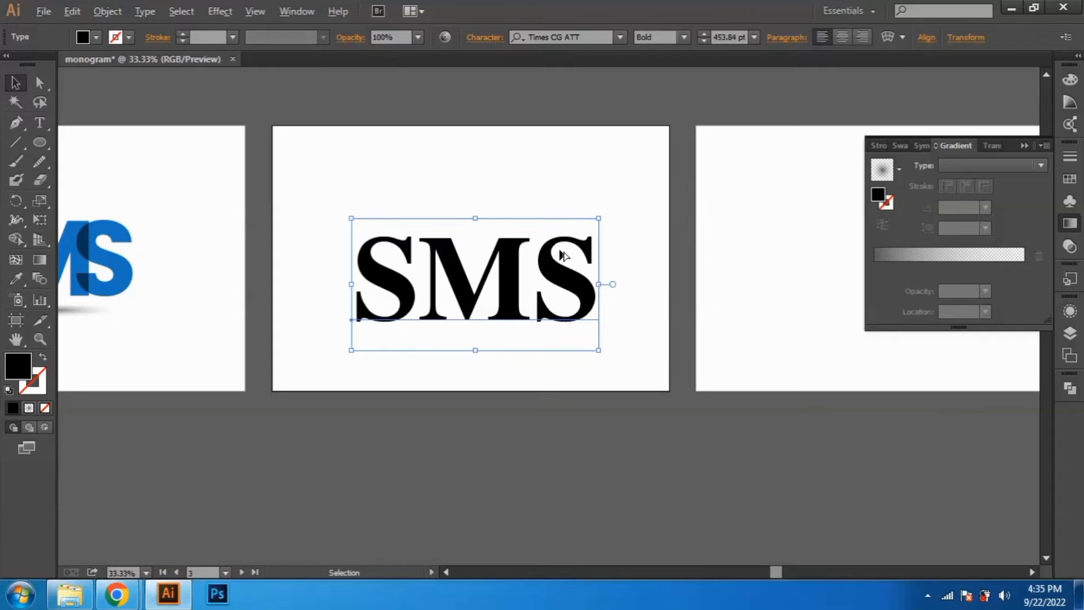
Tighten the serif SMS text's tracking slightly and convert the text to outlines
{"action": "key", "text": "alt+Left"}
{"action": "key", "text": "alt+Left"}
{"action": "key", "text": "ctrl+shift+o"}
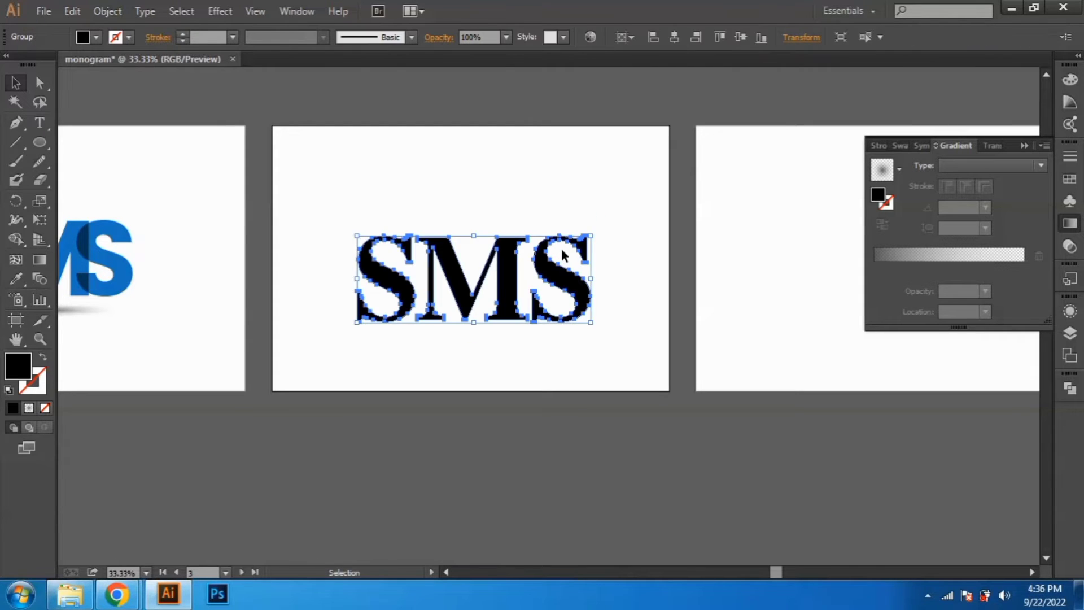
Draw a closed black swoosh across the serif SMS with the Pen tool, pointed at the lower-left end and squared at the right end
{"action": "key", "text": "ctrl+equal"}
{"action": "left_click", "coordinate": [15, 130]}
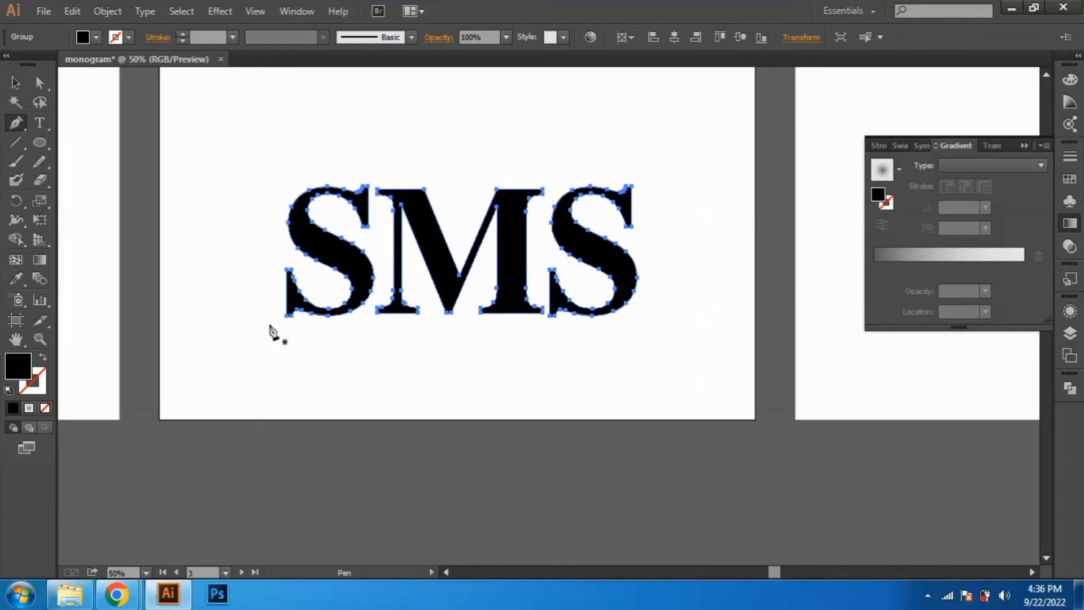
{"action": "left_click", "coordinate": [269, 318]}
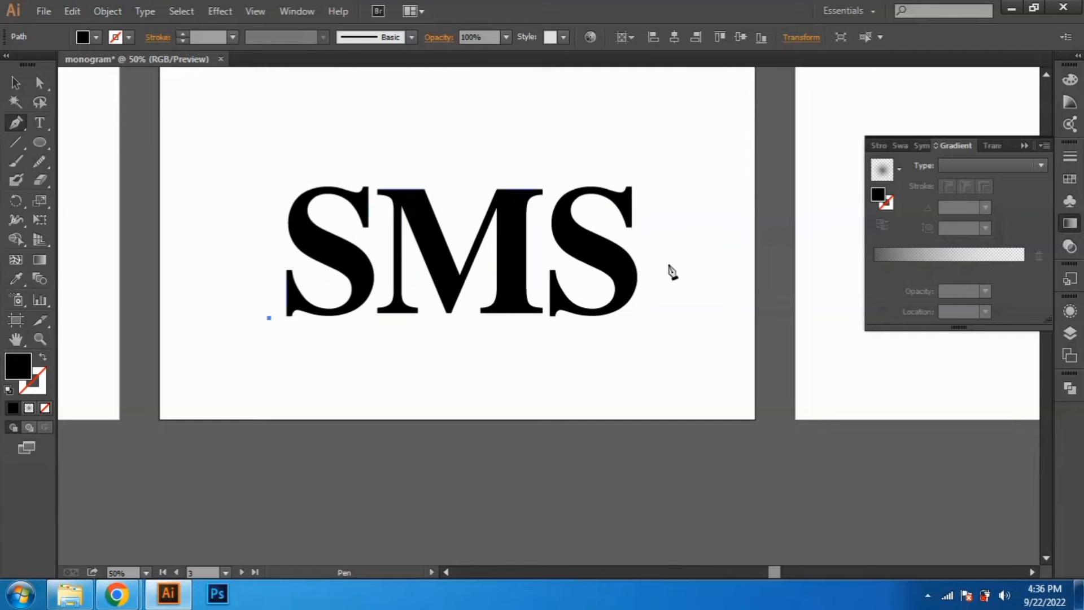
{"action": "left_click_drag", "start_coordinate": [660, 261], "coordinate": [881, 301]}
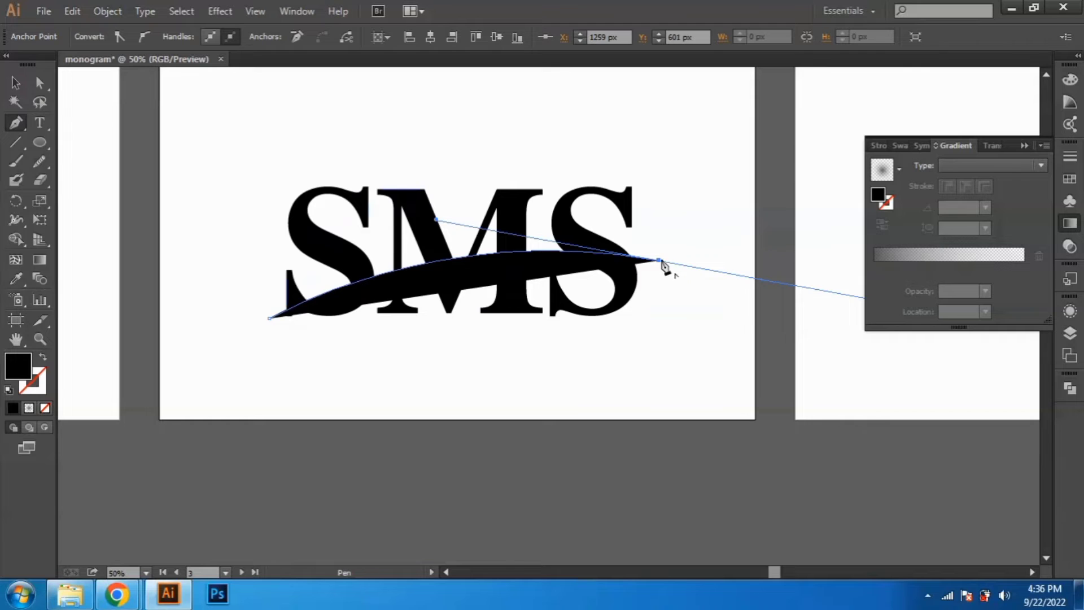
{"action": "left_click", "coordinate": [659, 225], "text": "shift"}
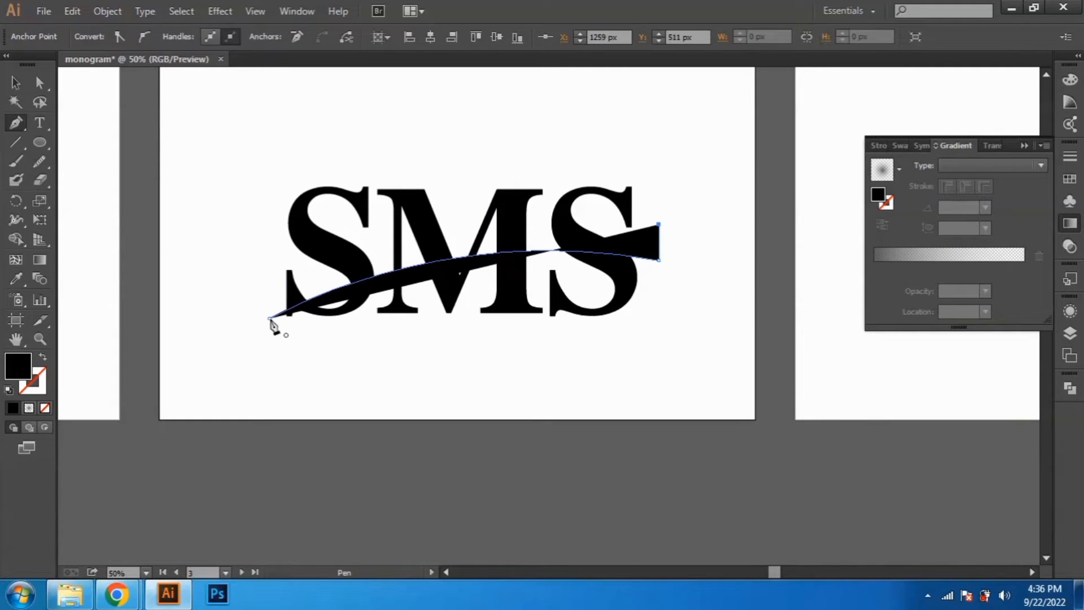
{"action": "left_click_drag", "start_coordinate": [270, 319], "coordinate": [145, 429]}
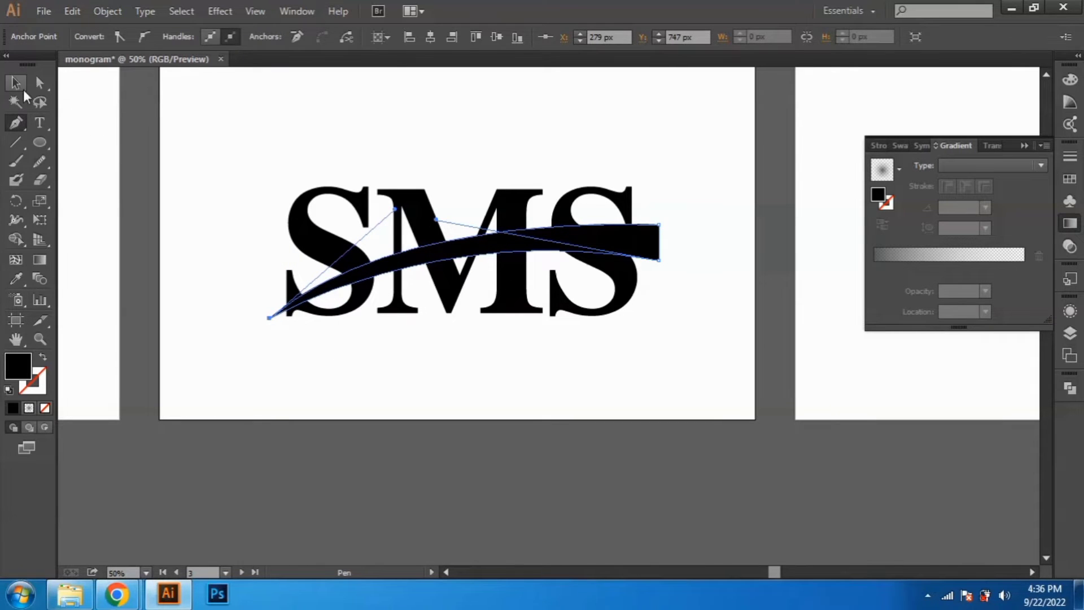
Merge the swoosh's regions across the serif letters with Shape Builder and ungroup the resulting letter group
{"action": "left_click", "coordinate": [23, 89]}
{"action": "left_click_drag", "start_coordinate": [223, 160], "coordinate": [596, 316]}
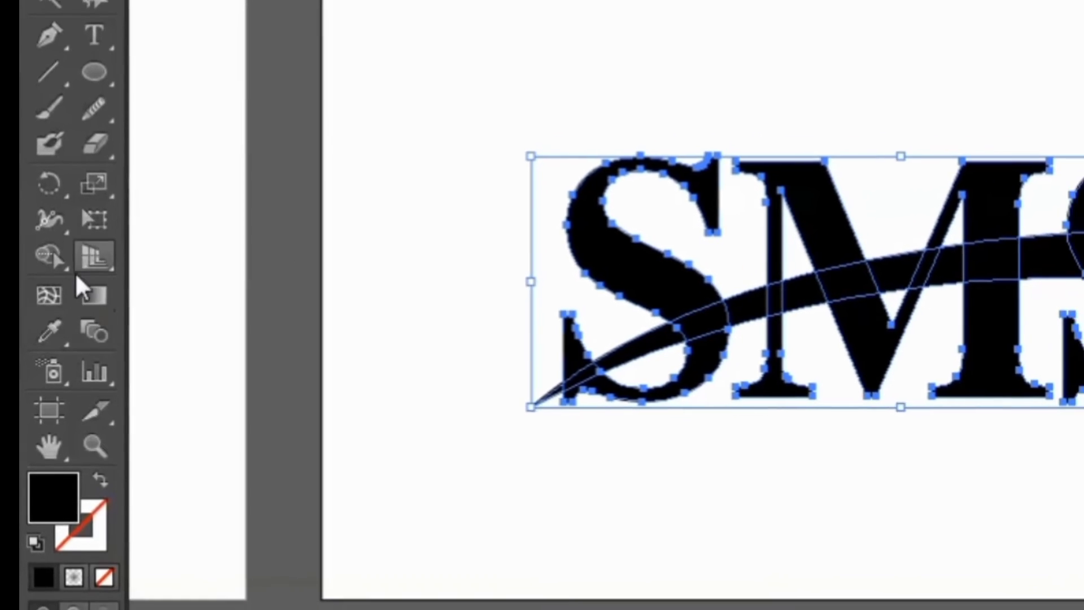
{"action": "left_click", "coordinate": [49, 257]}
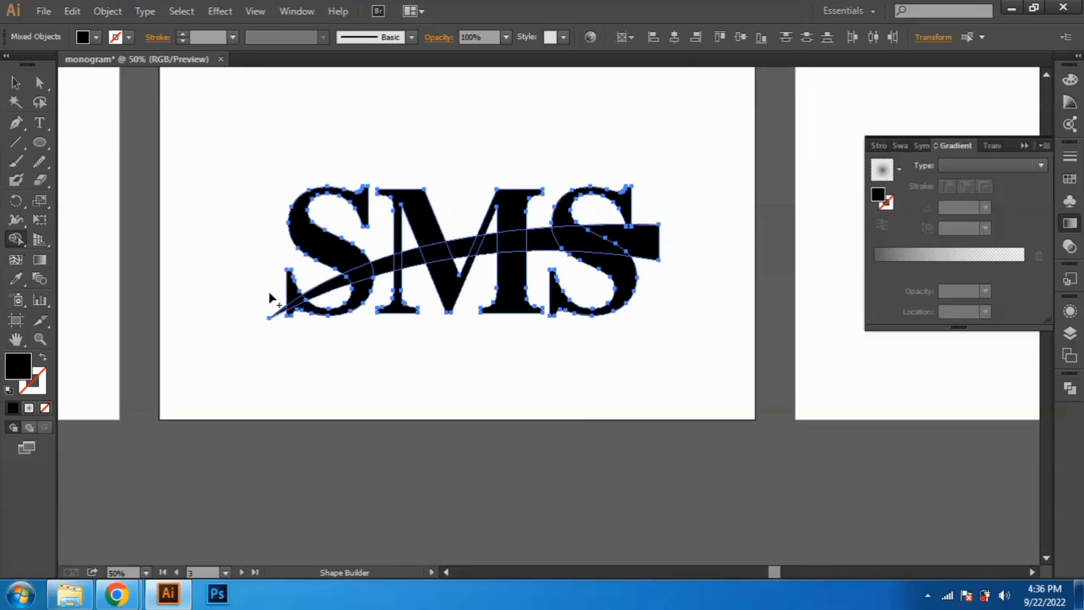
{"action": "left_click", "coordinate": [14, 91]}
{"action": "left_click_drag", "start_coordinate": [252, 164], "coordinate": [730, 330]}
{"action": "left_click", "coordinate": [711, 310]}
{"action": "left_click", "coordinate": [571, 217]}
{"action": "right_click", "coordinate": [529, 209]}
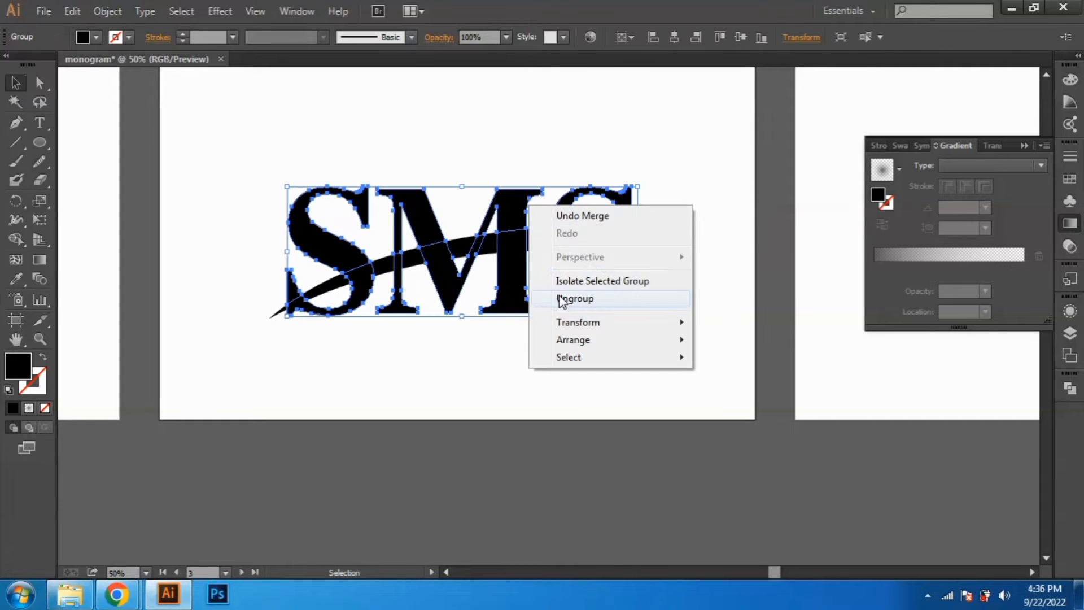
{"action": "left_click", "coordinate": [573, 300]}
Nudge all letter parts above the swoosh upward to open a thin gap, and group them
{"action": "left_click", "coordinate": [518, 213]}
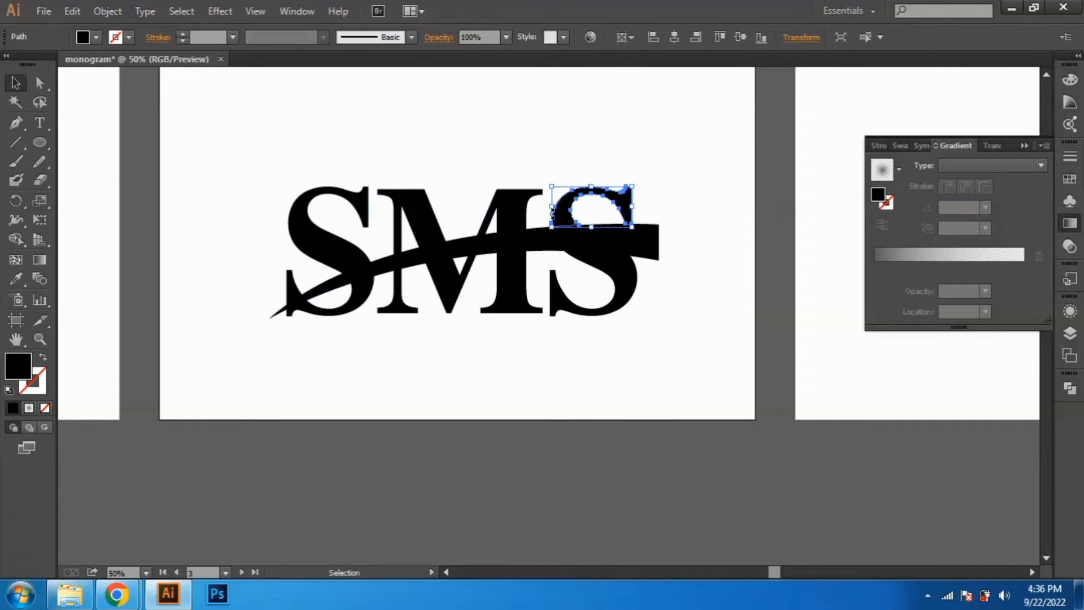
{"action": "left_click", "coordinate": [418, 211], "text": "shift"}
{"action": "left_click", "coordinate": [333, 243], "text": "shift"}
{"action": "left_click", "coordinate": [291, 290], "text": "shift"}
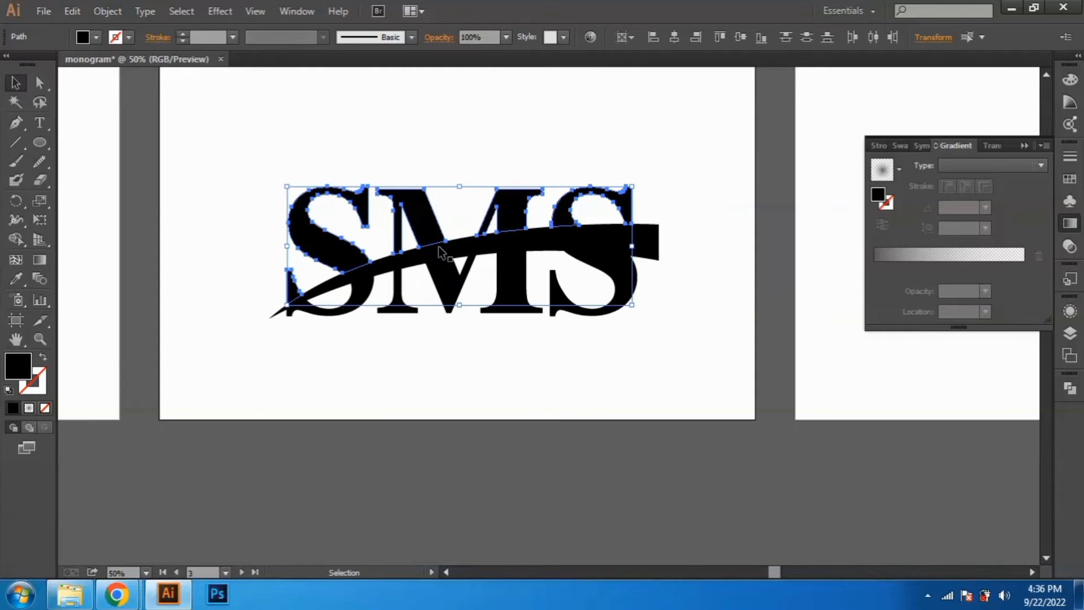
{"action": "key", "text": "Up"}
{"action": "key", "text": "Up"}
{"action": "key", "text": "Up"}
{"action": "key", "text": "Up"}
{"action": "key", "text": "Up"}
{"action": "key", "text": "Up"}
{"action": "key", "text": "Up"}
{"action": "key", "text": "Up"}
{"action": "key", "text": "Up"}
{"action": "key", "text": "Up"}
{"action": "key", "text": "Up"}
{"action": "key", "text": "Up"}
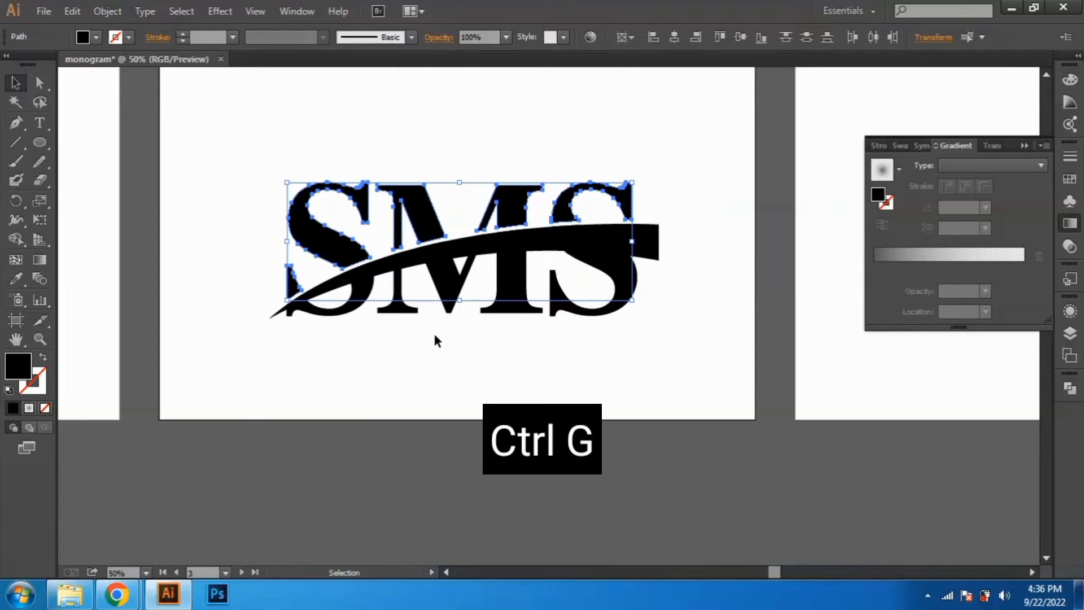
Unite all the letter pieces and the swoosh with the Pathfinder Unite shape mode
{"action": "left_click_drag", "start_coordinate": [258, 368], "coordinate": [776, 122]}
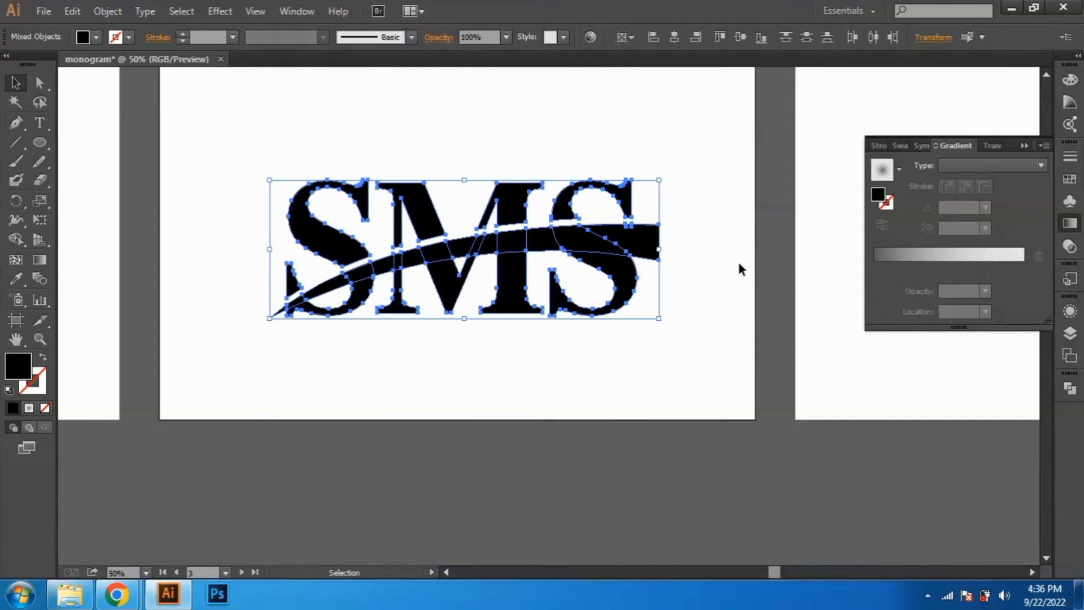
{"action": "left_click", "coordinate": [1070, 385]}
{"action": "left_click", "coordinate": [885, 413]}
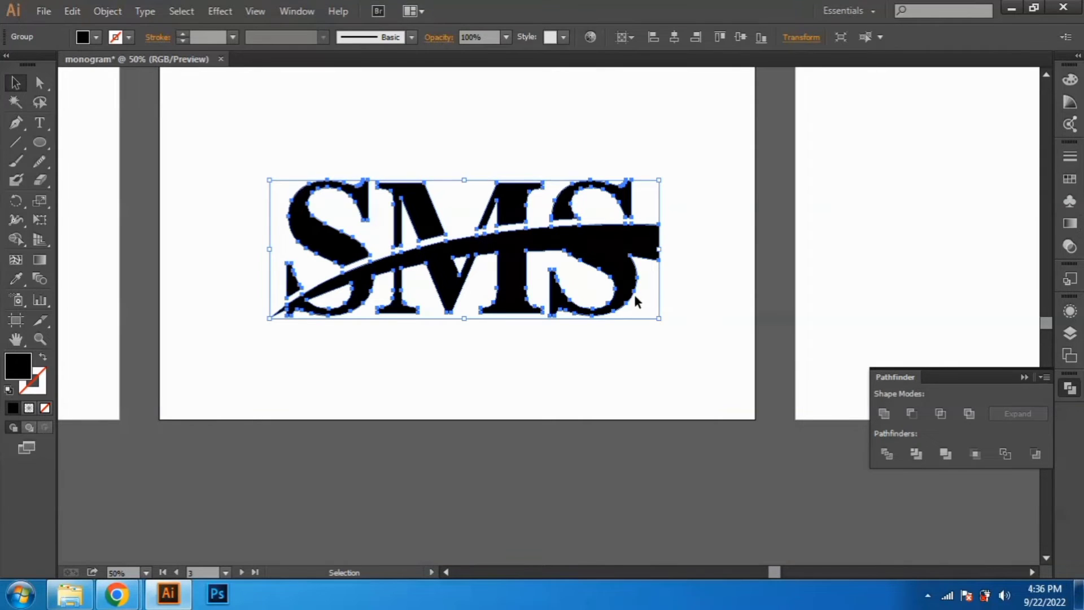
Reduce the united SMS logo slightly and centre it on the third artboard
{"action": "left_click_drag", "start_coordinate": [660, 250], "coordinate": [633, 234]}
{"action": "left_click", "coordinate": [720, 35]}
{"action": "key", "text": "ctrl+minus"}
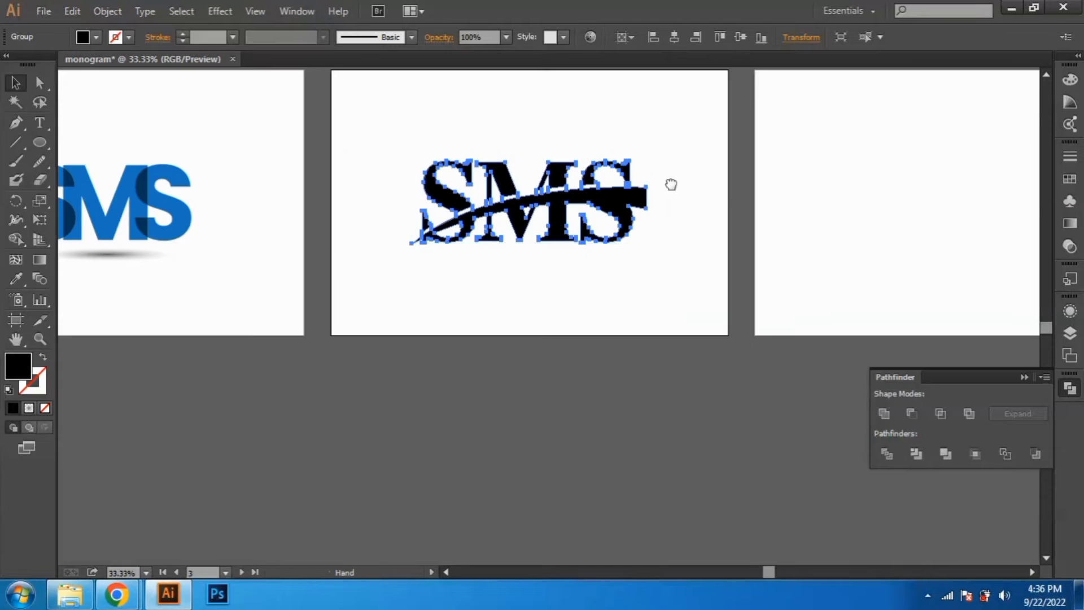
Cover the third artboard with a rectangle slightly larger than the artboard
{"action": "left_click", "coordinate": [35, 145]}
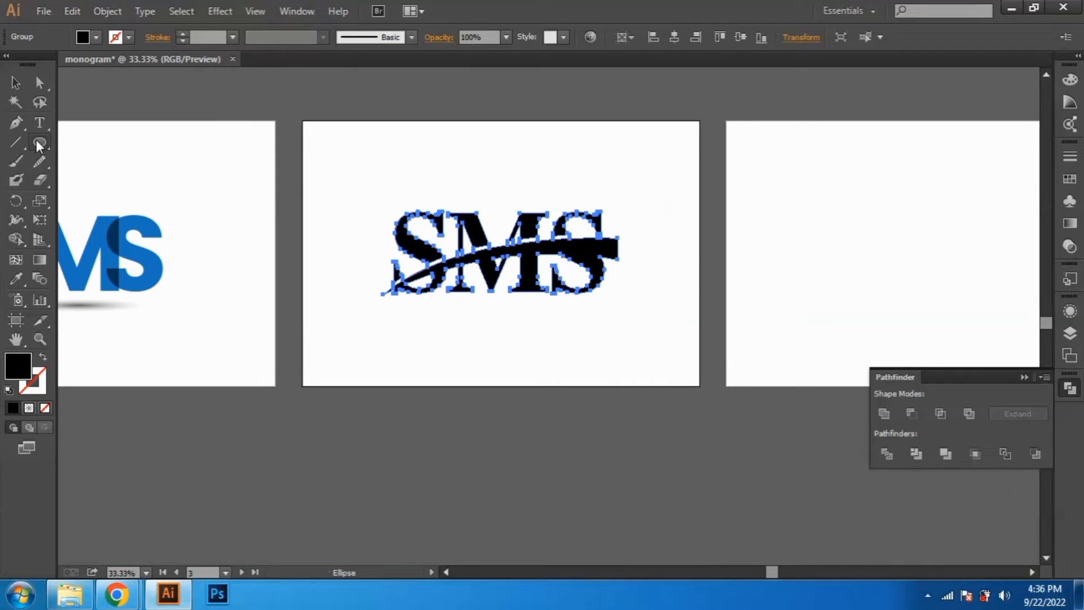
{"action": "left_click_drag", "start_coordinate": [39, 146], "coordinate": [86, 142]}
{"action": "left_click_drag", "start_coordinate": [299, 116], "coordinate": [706, 391]}
Fill the background rectangle with colour ab190a and send it behind the SMS logo
{"action": "double_click", "coordinate": [18, 375]}
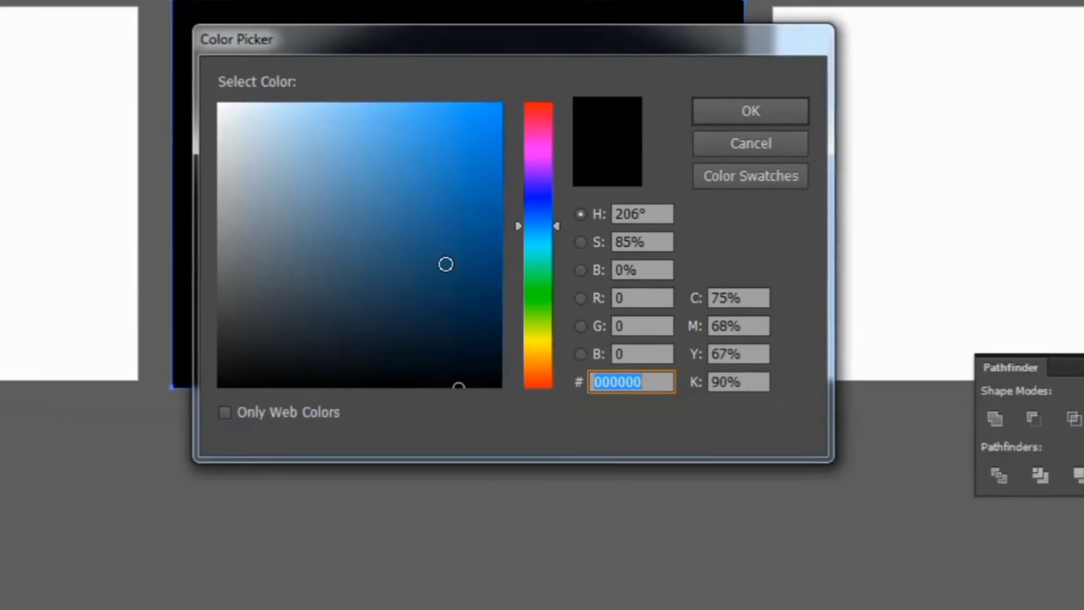
{"action": "type", "text": "ab"}
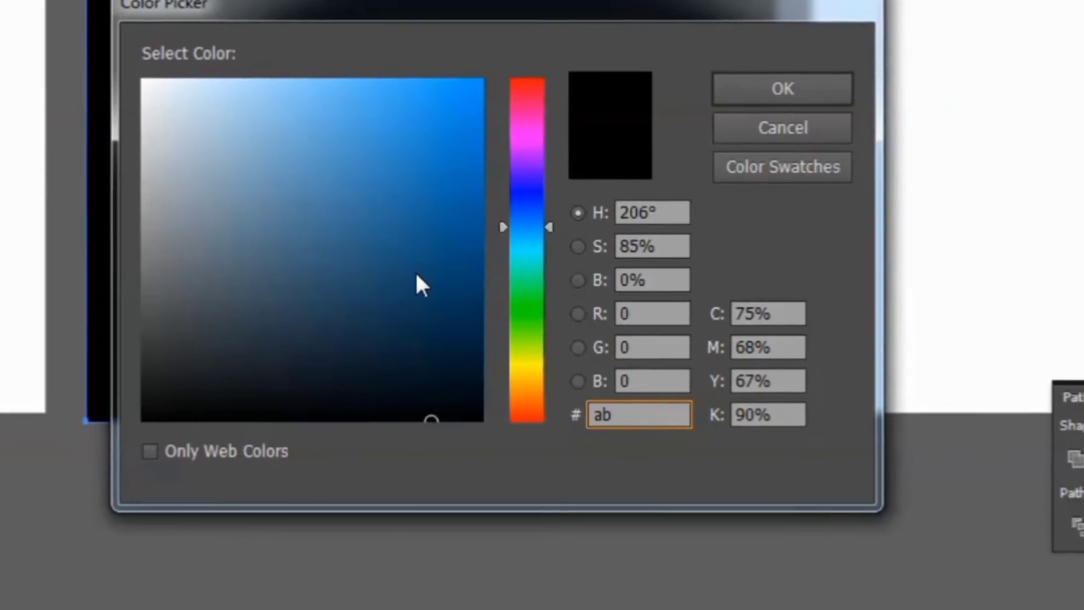
{"action": "type", "text": "190a"}
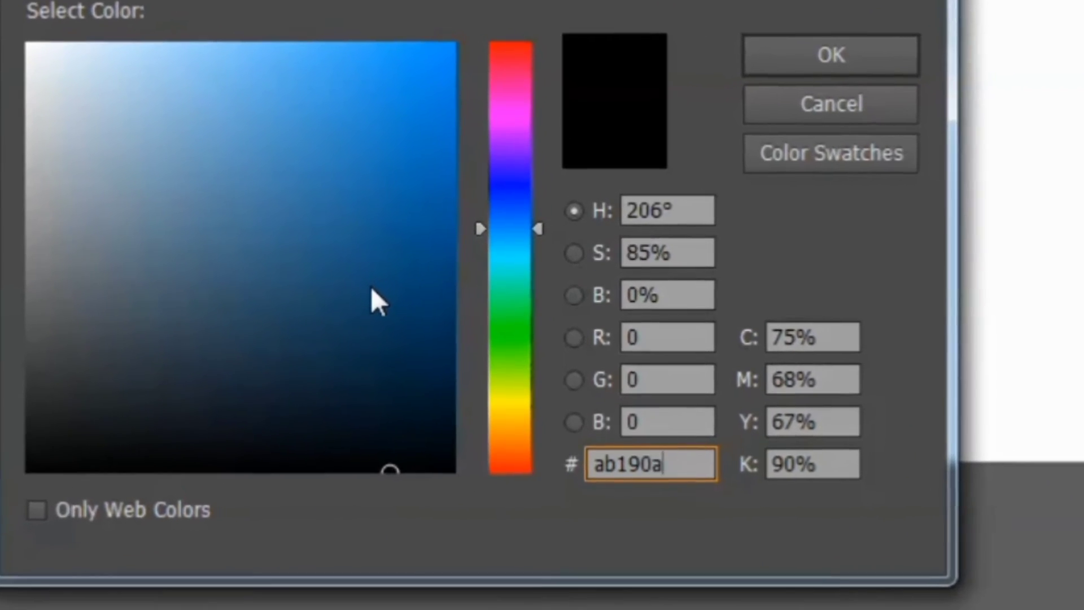
{"action": "key", "text": "Return"}
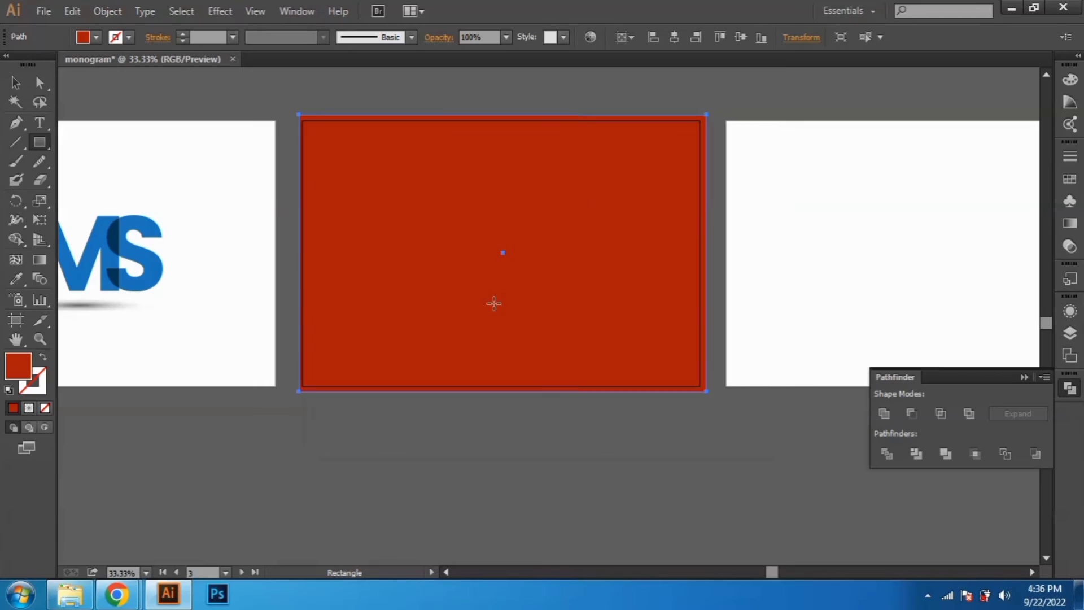
{"action": "left_click", "coordinate": [15, 85]}
{"action": "key", "text": "ctrl+shift+bracketleft"}
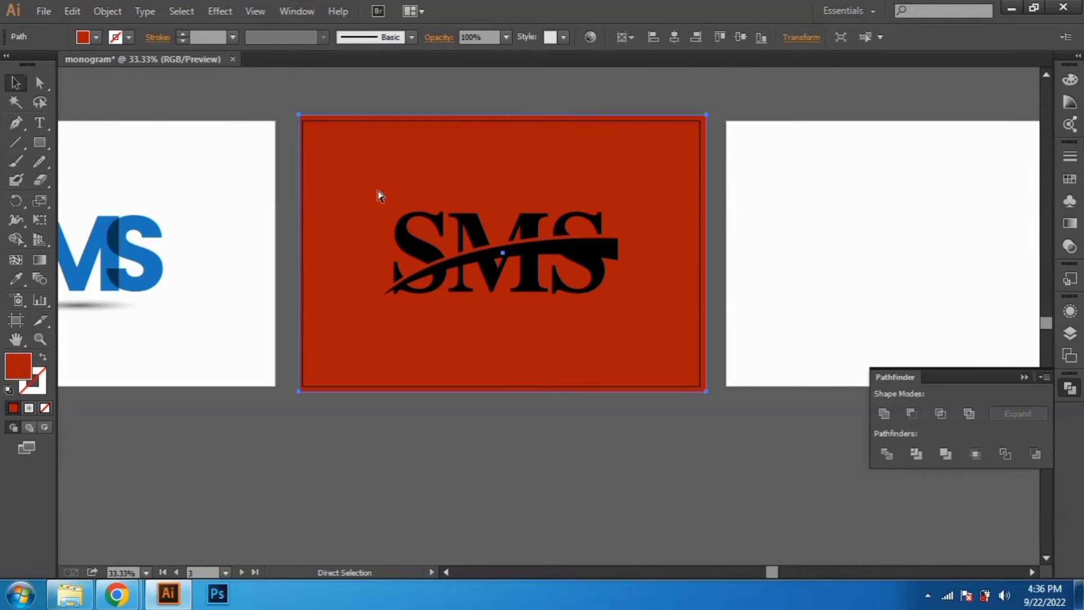
{"action": "key", "text": "ctrl+shift+a"}
Scale the SMS logo down on the red background and centre it horizontally and vertically on the artboard
{"action": "left_click", "coordinate": [585, 267]}
{"action": "left_click_drag", "start_coordinate": [618, 253], "coordinate": [592, 257]}
{"action": "key", "text": "ctrl+shift+o"}
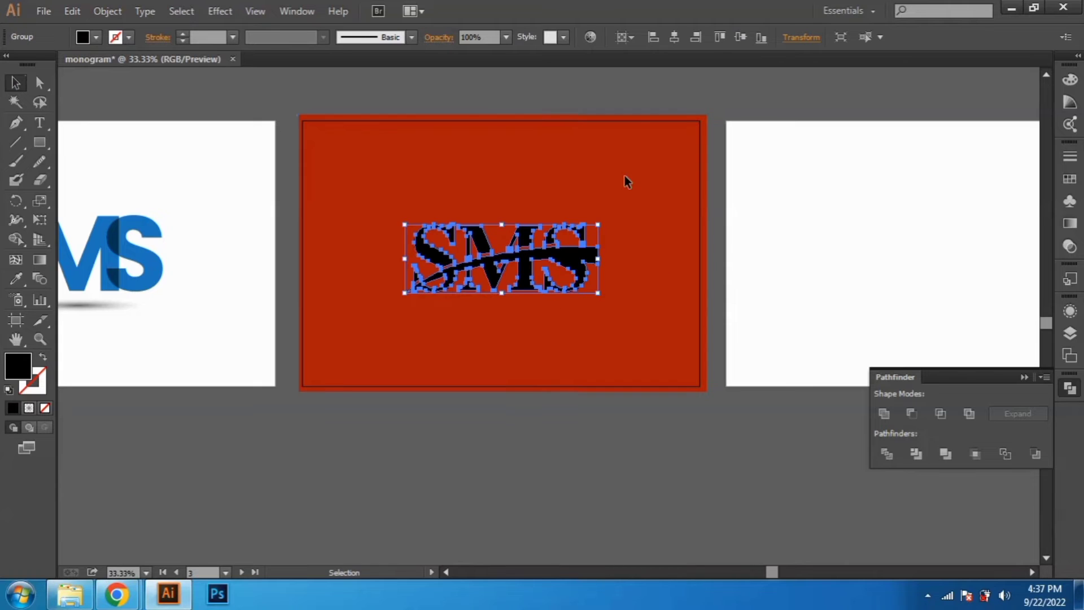
{"action": "left_click", "coordinate": [674, 37]}
{"action": "left_click", "coordinate": [740, 37]}
Fill the serif SMS logo with white
{"action": "left_click_drag", "start_coordinate": [635, 214], "coordinate": [403, 335]}
{"action": "left_click", "coordinate": [1069, 180]}
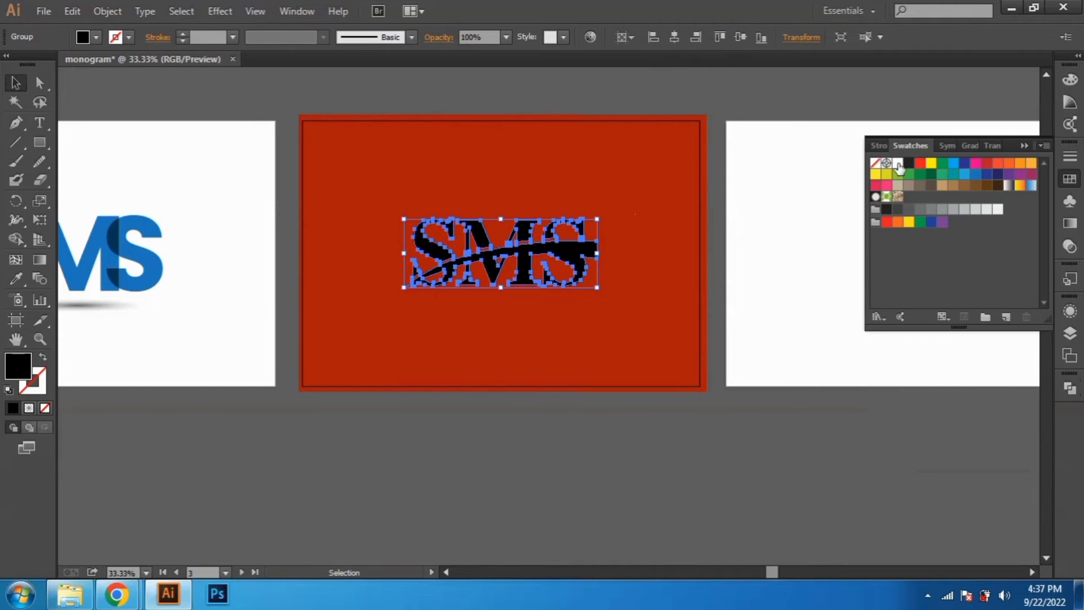
{"action": "left_click", "coordinate": [898, 164]}
{"action": "left_click", "coordinate": [687, 239]}
Draw a thin, flat ellipse just below the white SMS logo, nearly as wide as the lettering
{"action": "left_click", "coordinate": [516, 312], "text": "ctrl"}
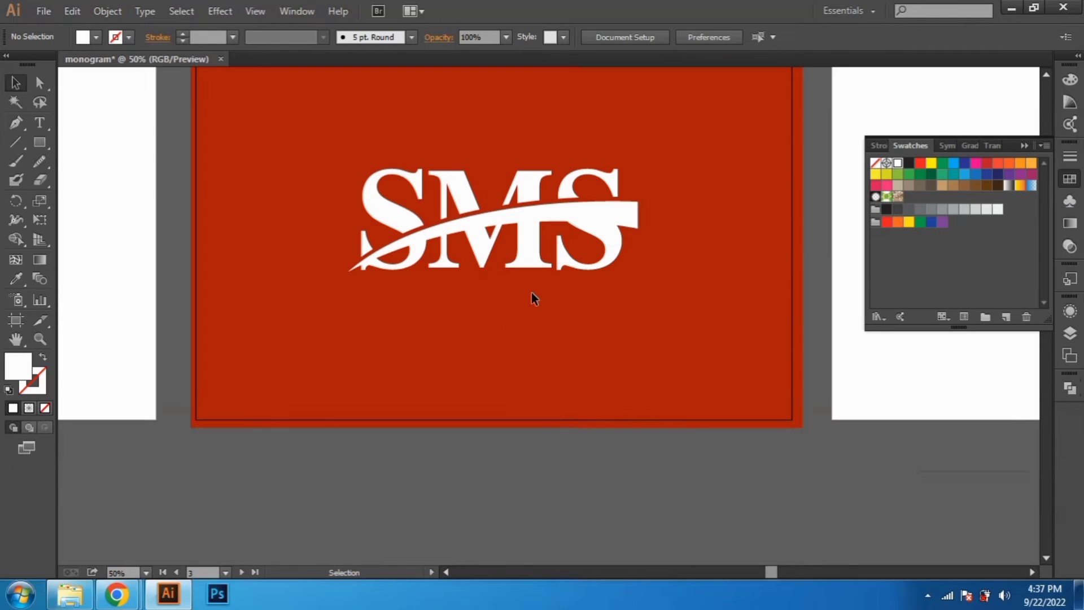
{"action": "left_click_drag", "start_coordinate": [43, 144], "coordinate": [90, 179]}
{"action": "left_click_drag", "start_coordinate": [602, 303], "coordinate": [626, 297]}
{"action": "left_click", "coordinate": [25, 87]}
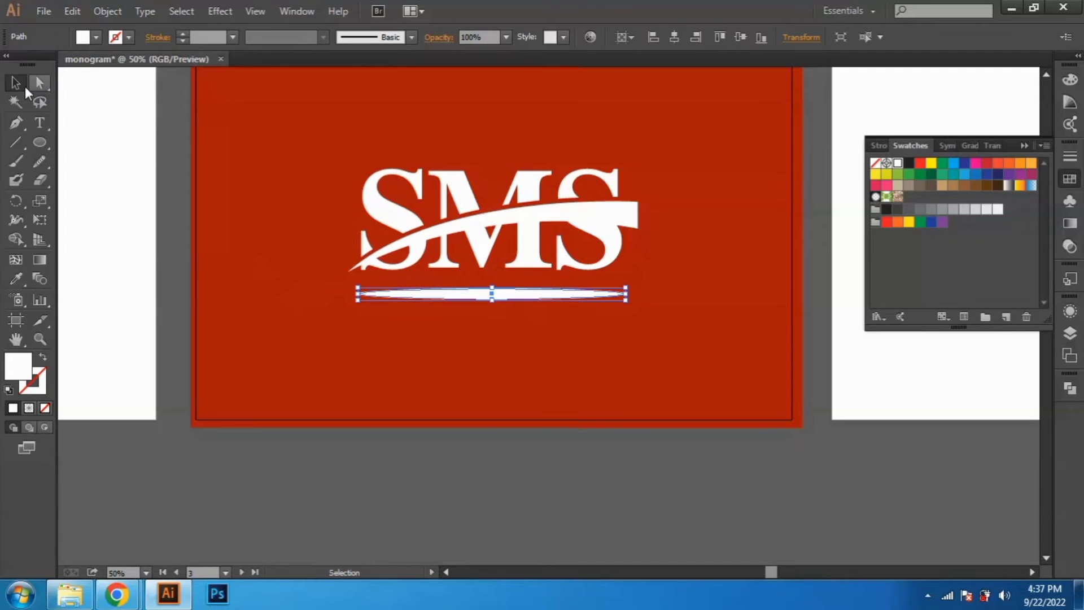
Sample the red background for the ellipse and darken its fill to a deep red shadow colour
{"action": "left_click", "coordinate": [25, 287]}
{"action": "left_click", "coordinate": [261, 331]}
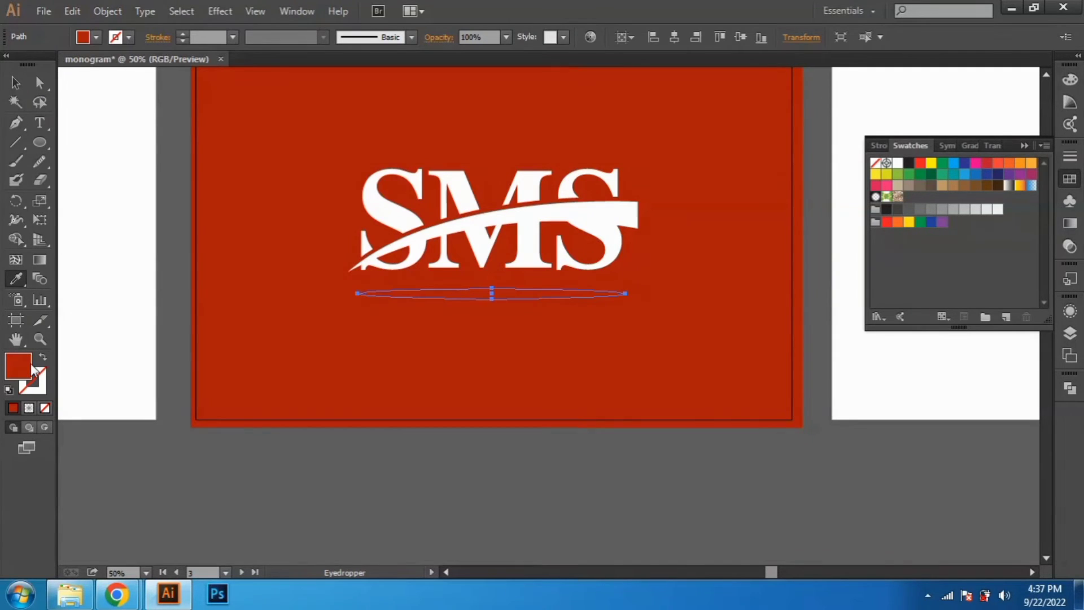
{"action": "double_click", "coordinate": [18, 366]}
{"action": "left_click_drag", "start_coordinate": [514, 289], "coordinate": [528, 287]}
{"action": "left_click", "coordinate": [700, 196]}
{"action": "left_click", "coordinate": [16, 83]}
{"action": "left_click", "coordinate": [577, 335]}
Narrow the dark red shadow ellipse under the logo by pulling in its right end
{"action": "left_click", "coordinate": [577, 335], "text": "ctrl+alt"}
{"action": "left_click", "coordinate": [577, 335], "text": "ctrl+alt"}
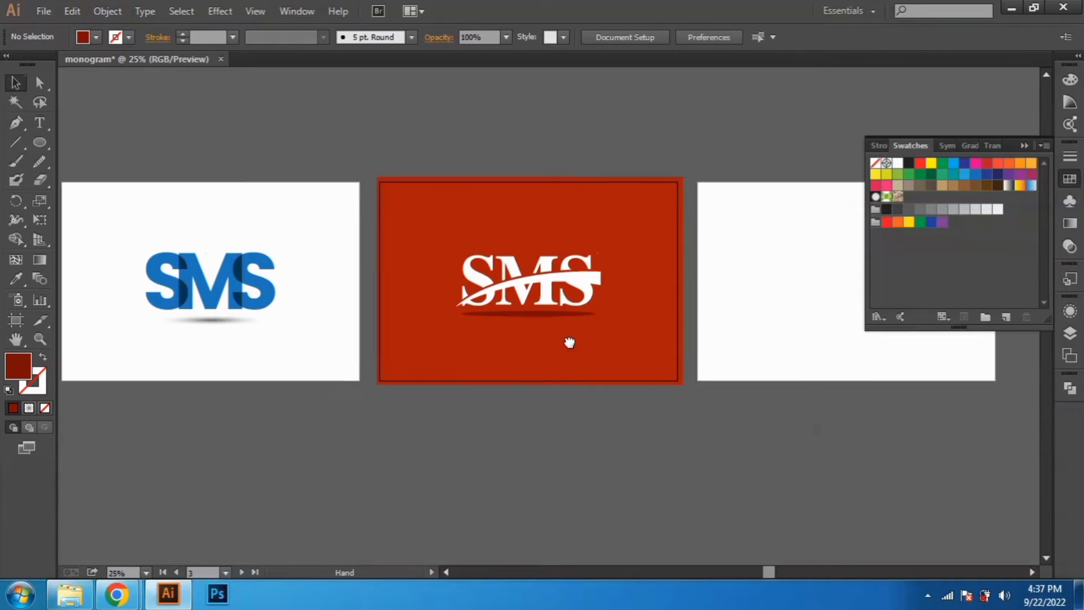
{"action": "left_click", "coordinate": [540, 319], "text": "ctrl"}
{"action": "left_click", "coordinate": [540, 319], "text": "ctrl"}
{"action": "left_click", "coordinate": [540, 318], "text": "ctrl"}
{"action": "left_click", "coordinate": [507, 308]}
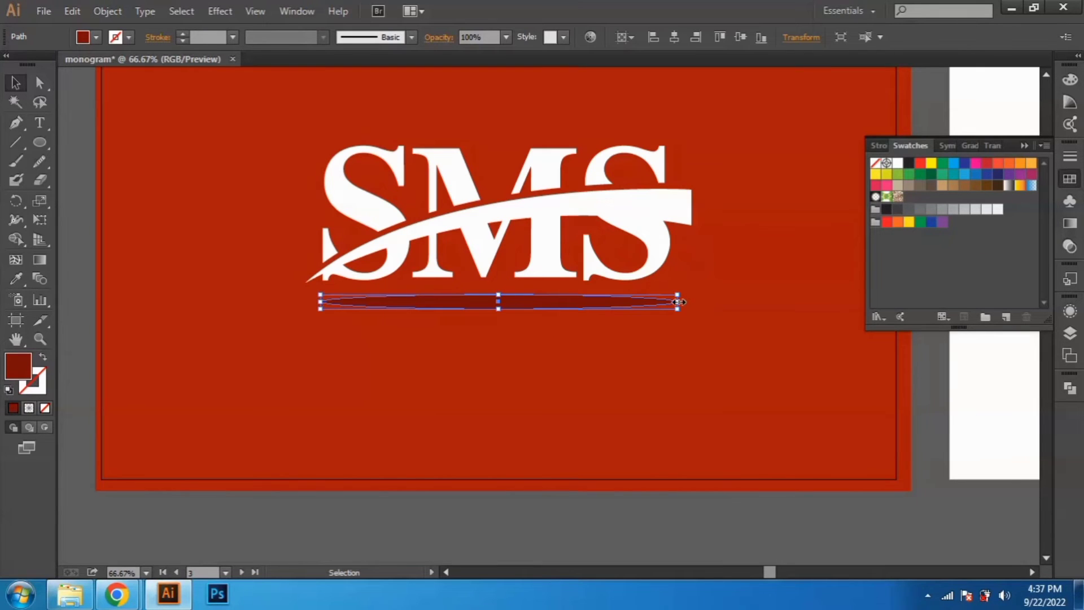
{"action": "left_click_drag", "start_coordinate": [679, 302], "coordinate": [645, 302]}
{"action": "left_click", "coordinate": [558, 327]}
Flatten the shadow ellipse slightly and align it horizontally centred with the SMS logo
{"action": "left_click", "coordinate": [485, 302]}
{"action": "left_click_drag", "start_coordinate": [482, 295], "coordinate": [484, 300]}
{"action": "left_click", "coordinate": [536, 272], "text": "shift"}
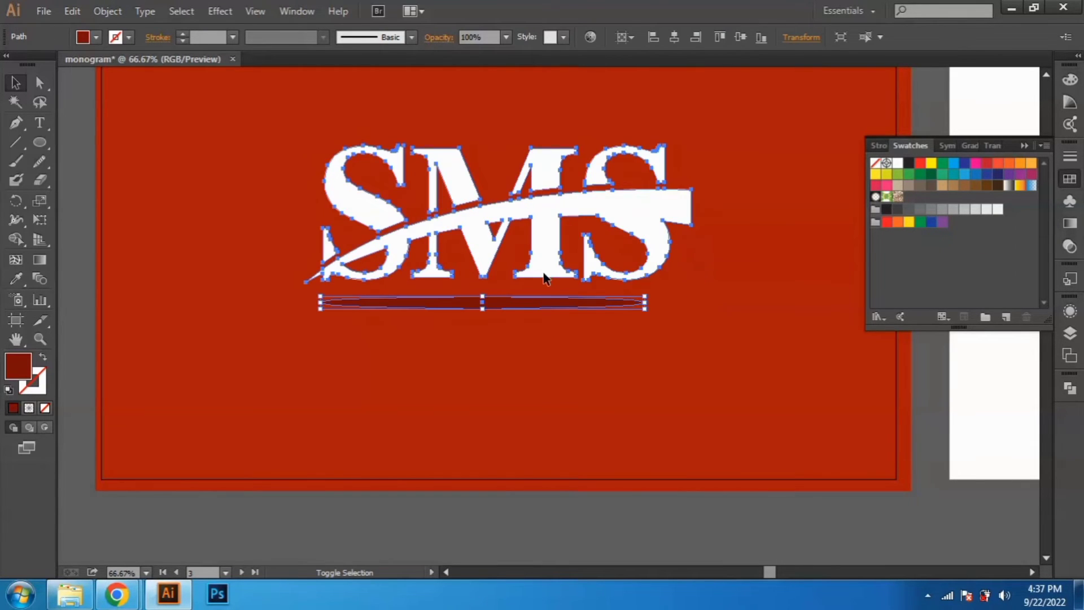
{"action": "left_click", "coordinate": [674, 37]}
{"action": "left_click", "coordinate": [762, 252]}
Select the white SMS logo together with its shadow and scale them down slightly on the red background
{"action": "key", "text": "a"}
{"action": "left_click_drag", "start_coordinate": [206, 412], "coordinate": [779, 145]}
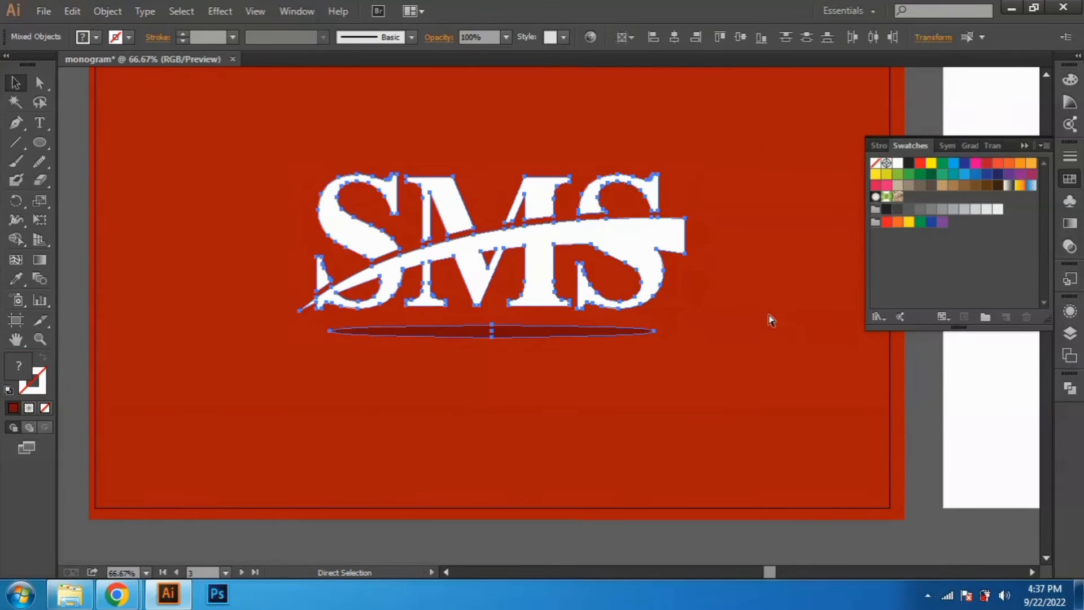
{"action": "key", "text": "v"}
{"action": "scroll", "coordinate": [709, 218], "scroll_direction": "down", "scroll_amount": 1}
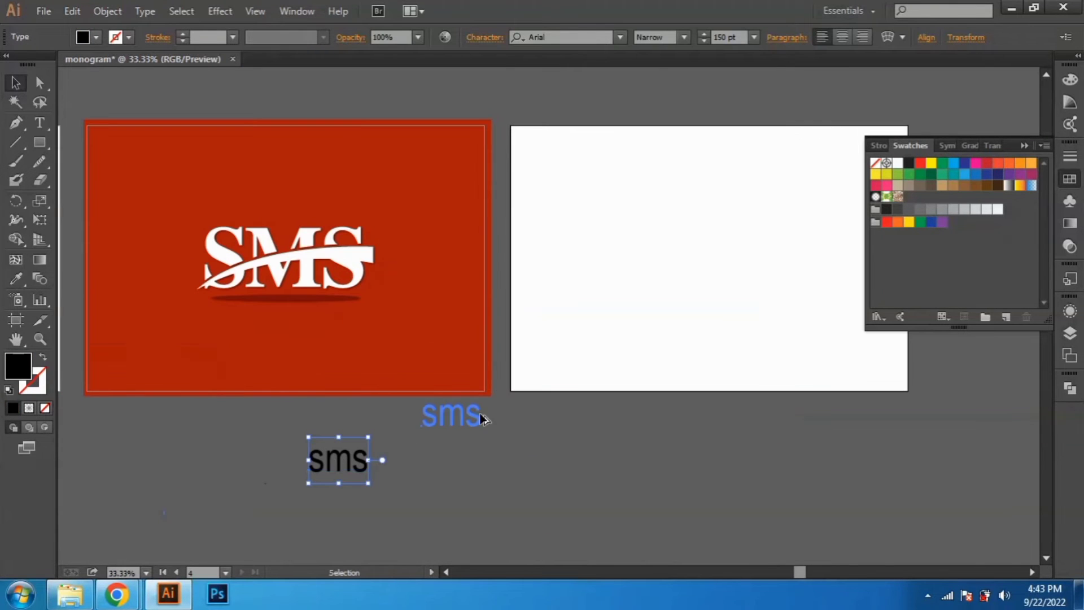
Place the "sms" text on the blank fourth artboard and adjust its position near the middle
{"action": "left_click_drag", "start_coordinate": [484, 419], "coordinate": [704, 278]}
{"action": "left_click_drag", "start_coordinate": [649, 308], "coordinate": [432, 326]}
{"action": "scroll", "coordinate": [501, 315], "scroll_direction": "up", "scroll_amount": 2}
{"action": "left_click_drag", "start_coordinate": [497, 316], "coordinate": [494, 327]}
Change the case of the text on the fourth artboard to Title Case
{"action": "left_click", "coordinate": [145, 11]}
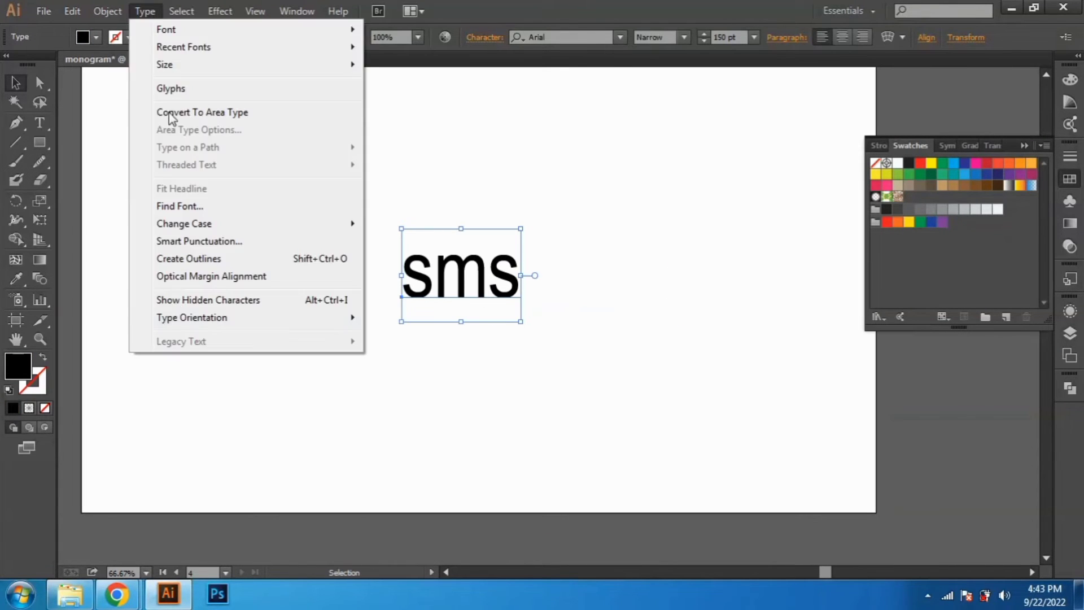
{"action": "mouse_move", "coordinate": [309, 225]}
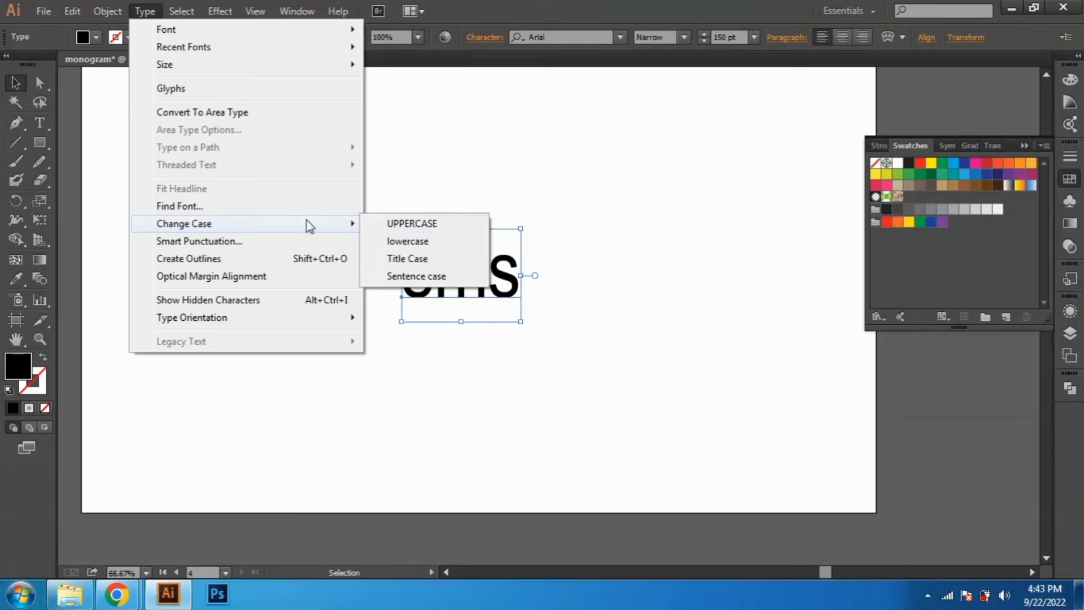
{"action": "left_click", "coordinate": [406, 260]}
Set the font of the "Sms" text on the fourth artboard to Casttelo Signature
{"action": "key", "text": "ctrl+1"}
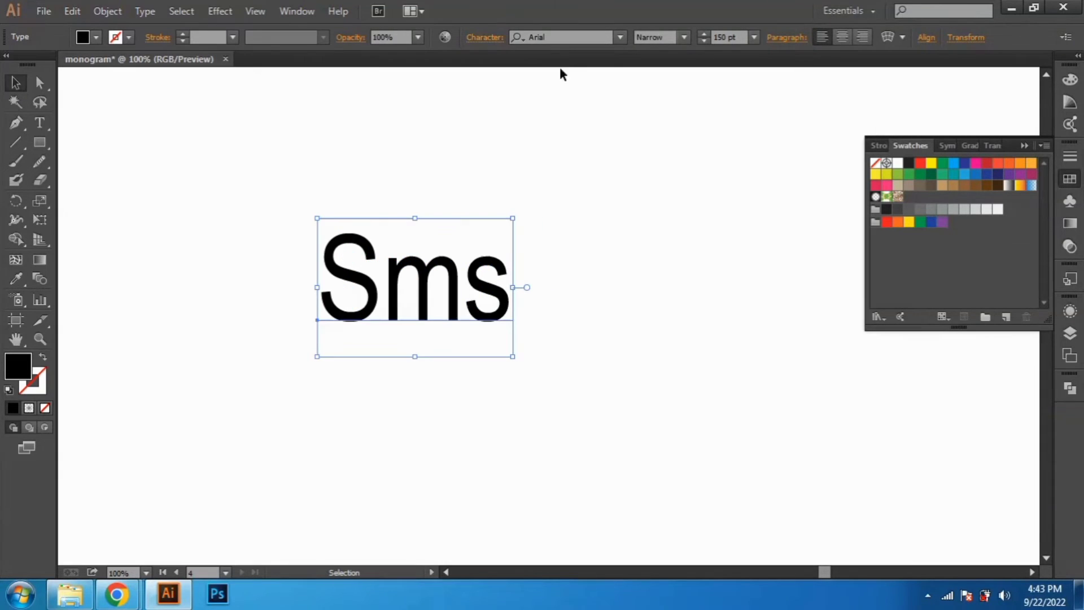
{"action": "type", "text": "sign"}
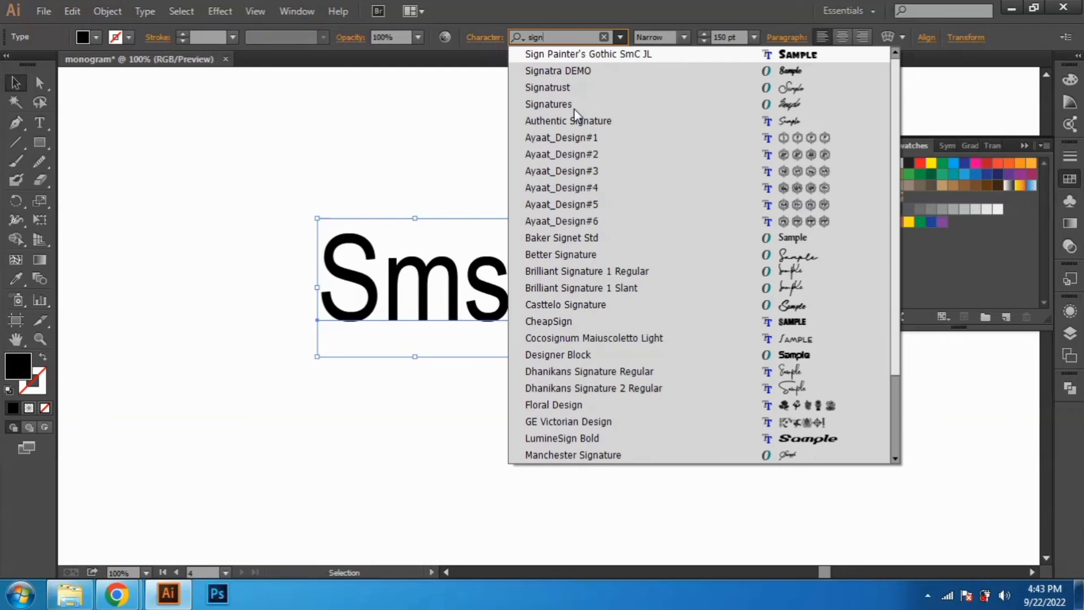
{"action": "key", "text": "Down"}
{"action": "key", "text": "Down"}
{"action": "key", "text": "Down"}
{"action": "key", "text": "Down"}
{"action": "key", "text": "Down"}
{"action": "key", "text": "Down"}
{"action": "key", "text": "Down"}
{"action": "key", "text": "Down"}
{"action": "key", "text": "Down"}
{"action": "key", "text": "Down"}
{"action": "key", "text": "Down"}
{"action": "key", "text": "Down"}
{"action": "key", "text": "Down"}
{"action": "key", "text": "Down"}
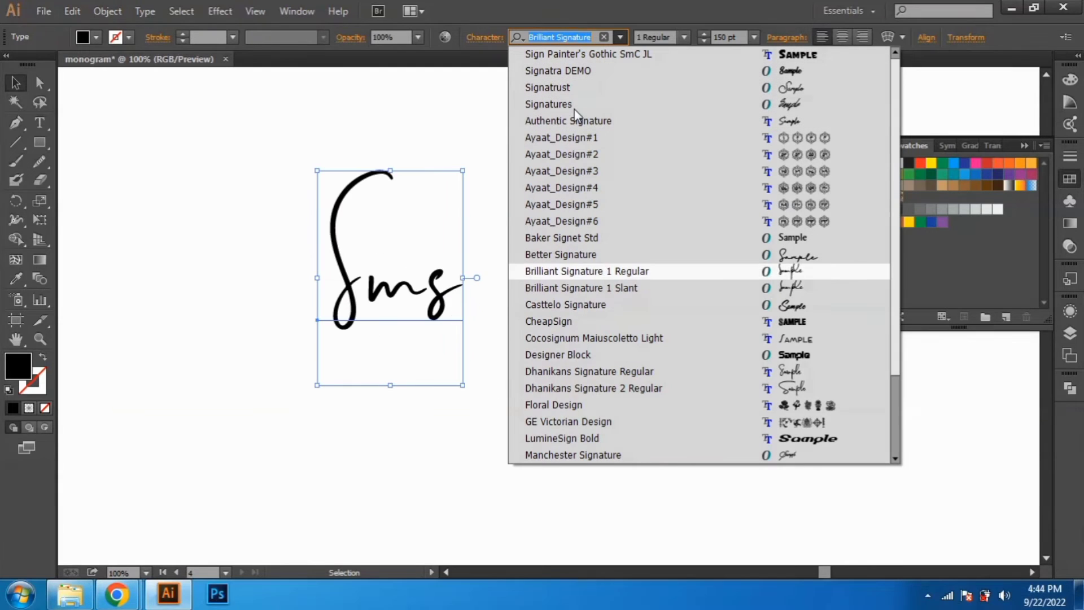
{"action": "key", "text": "Down"}
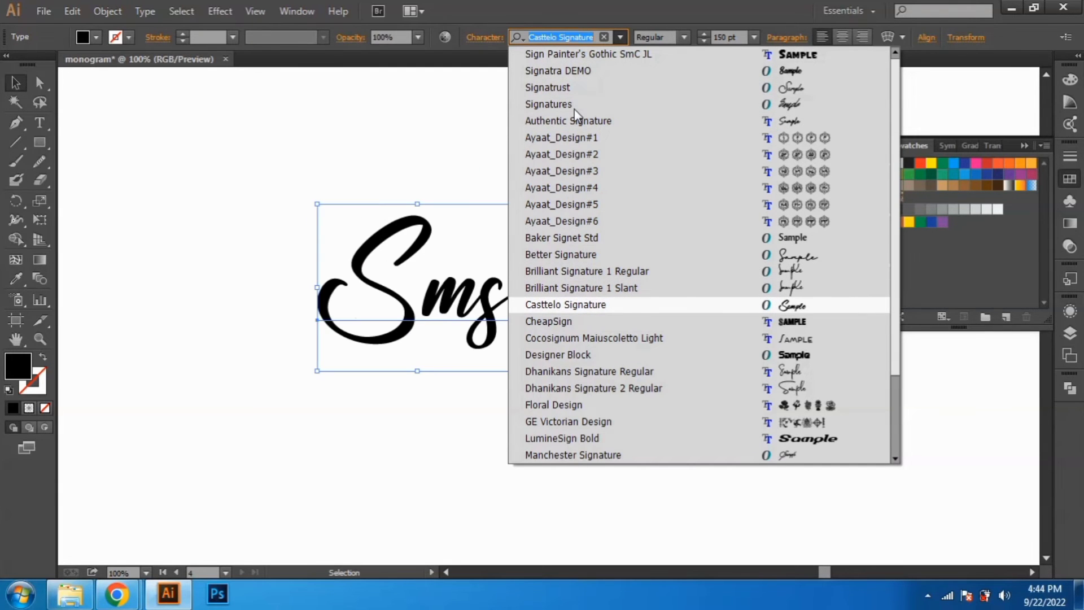
{"action": "key", "text": "Return"}
Convert the Sms text to outlines, then move the "ms" letters against the S and enlarge them slightly
{"action": "scroll", "coordinate": [463, 302], "scroll_direction": "up", "scroll_amount": 1}
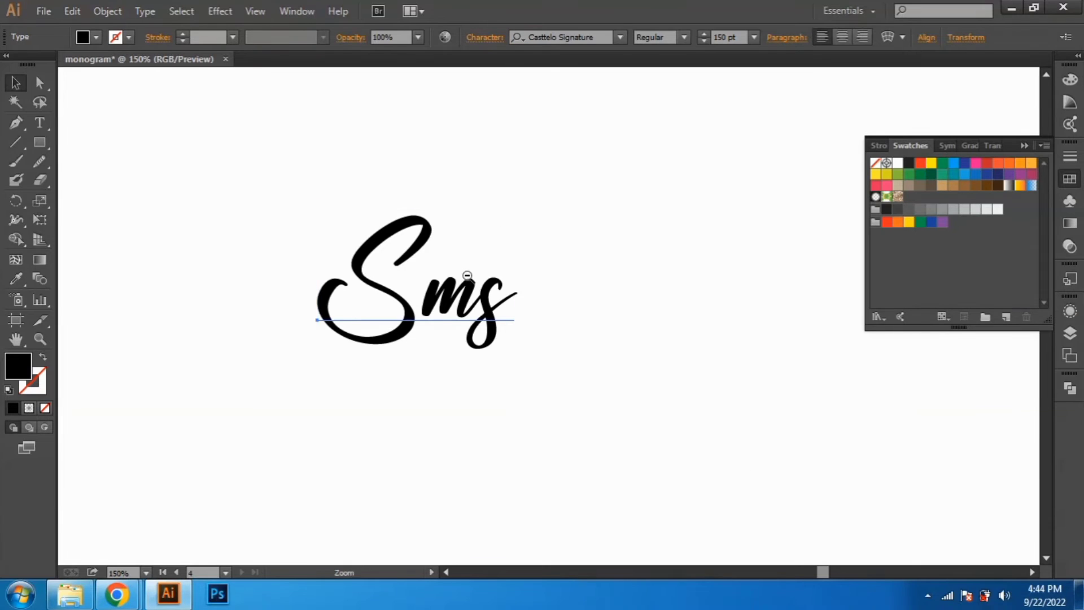
{"action": "key", "text": "ctrl+shift+o"}
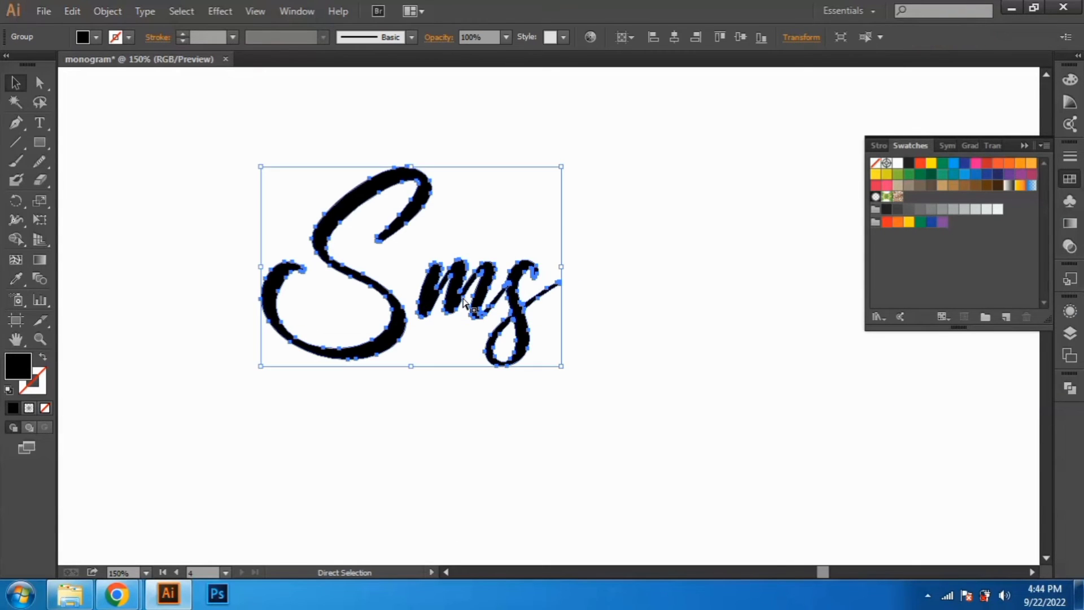
{"action": "left_click", "coordinate": [606, 265]}
{"action": "left_click", "coordinate": [518, 321]}
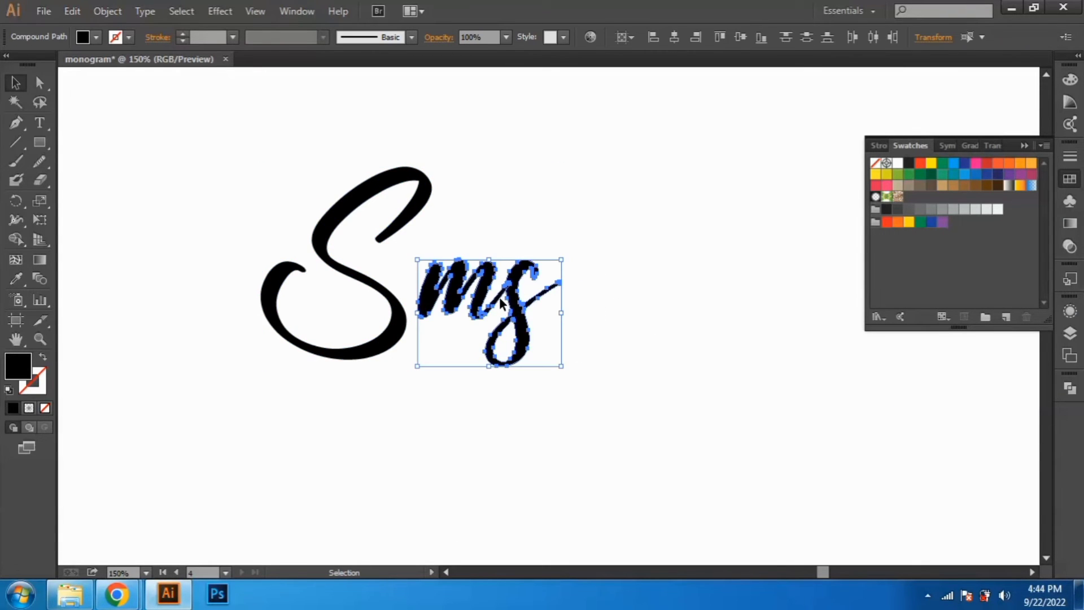
{"action": "left_click_drag", "start_coordinate": [500, 303], "coordinate": [486, 309]}
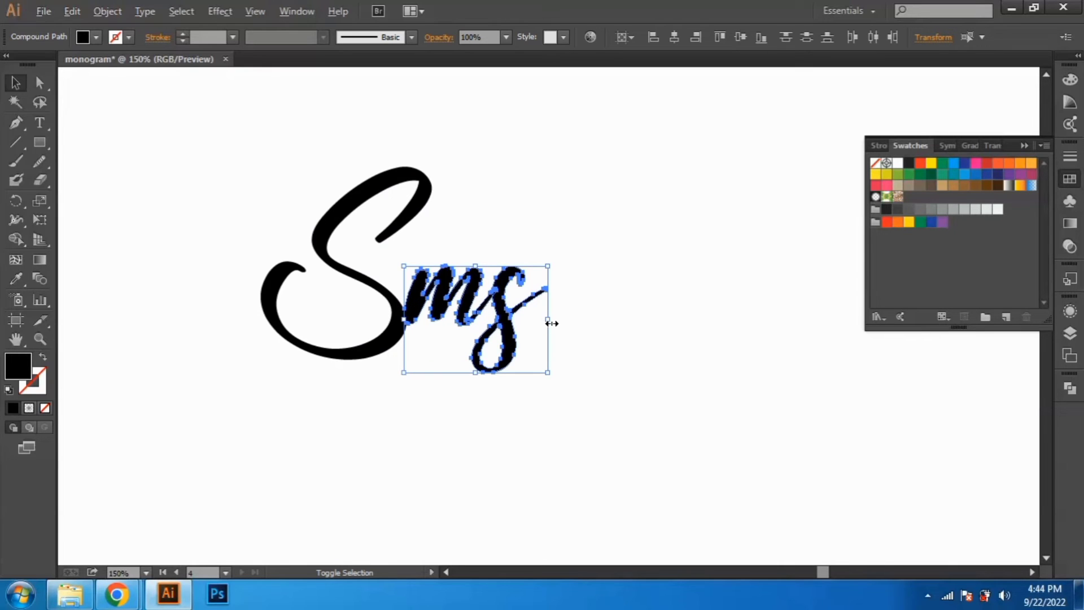
{"action": "left_click_drag", "start_coordinate": [552, 323], "coordinate": [554, 323]}
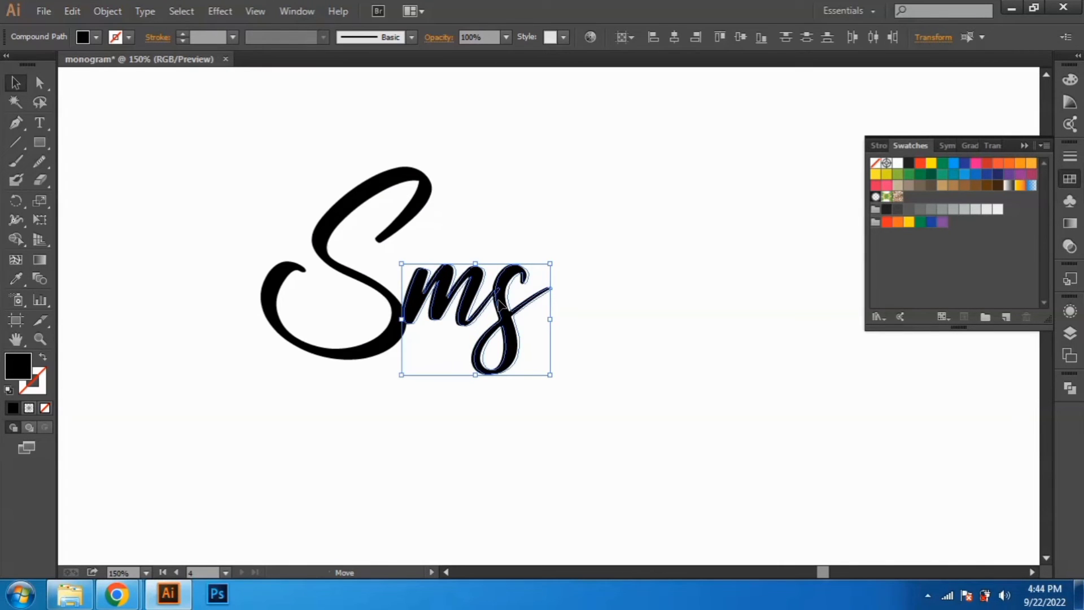
Group the S and "ms" lettering and shift the group slightly on the artboard
{"action": "left_click_drag", "start_coordinate": [621, 133], "coordinate": [247, 379]}
{"action": "key", "text": "ctrl+g"}
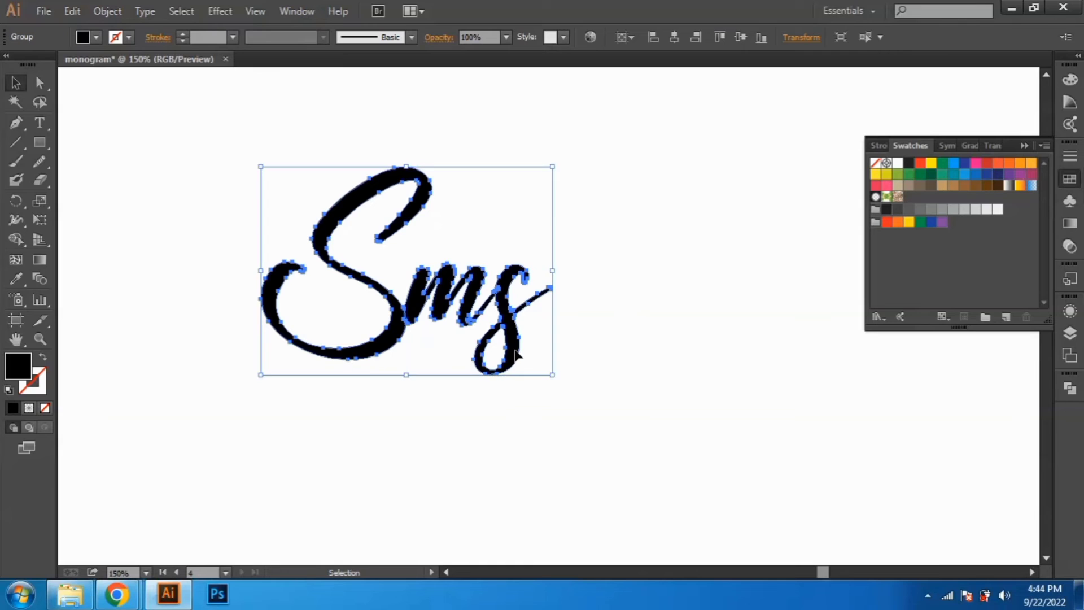
{"action": "left_click_drag", "start_coordinate": [515, 350], "coordinate": [528, 359]}
Draw a rectangle around the Sms lettering and give it no fill with a black 1 pt outline
{"action": "left_click_drag", "start_coordinate": [35, 147], "coordinate": [100, 146]}
{"action": "left_click_drag", "start_coordinate": [285, 191], "coordinate": [562, 379]}
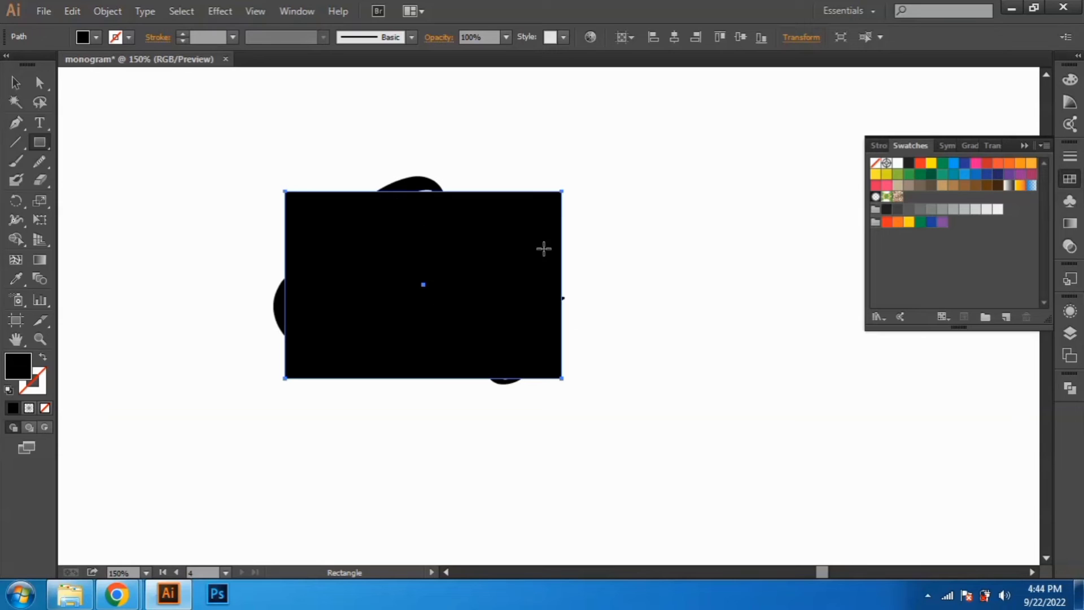
{"action": "left_click", "coordinate": [23, 89]}
{"action": "left_click", "coordinate": [269, 162]}
{"action": "left_click", "coordinate": [316, 198]}
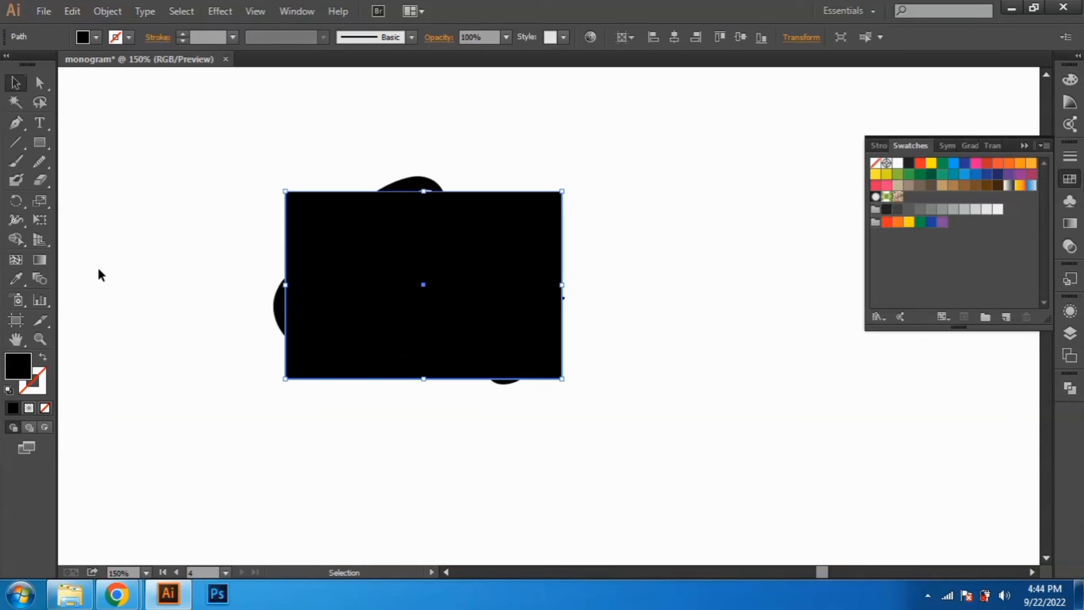
{"action": "left_click", "coordinate": [44, 357]}
Apply the rough charcoal-like brush to the rectangle's outline and expand its appearance
{"action": "left_click", "coordinate": [394, 40]}
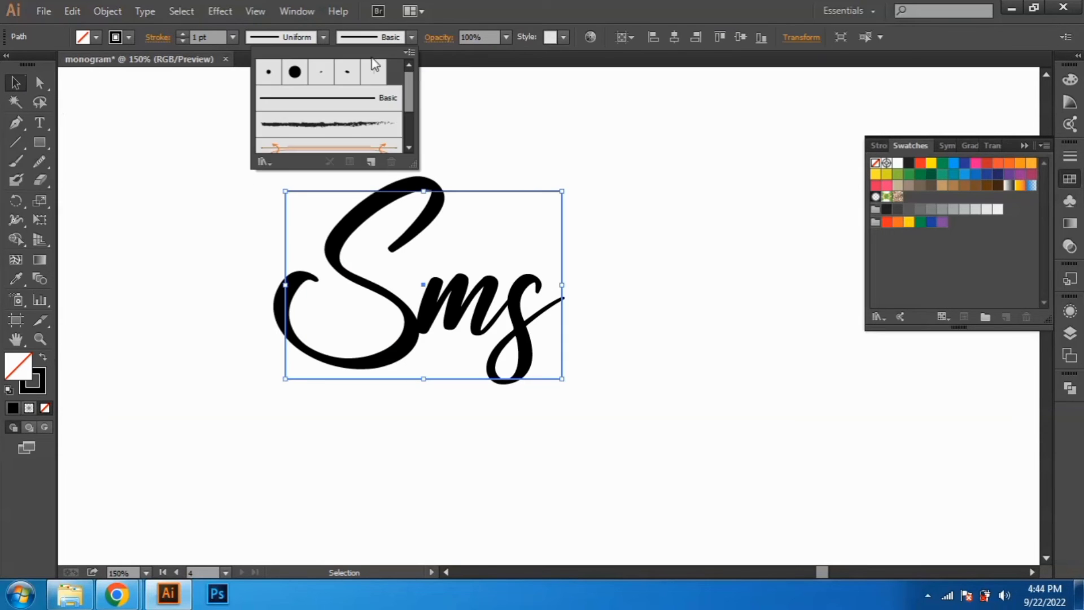
{"action": "left_click", "coordinate": [361, 124]}
{"action": "left_click", "coordinate": [534, 146]}
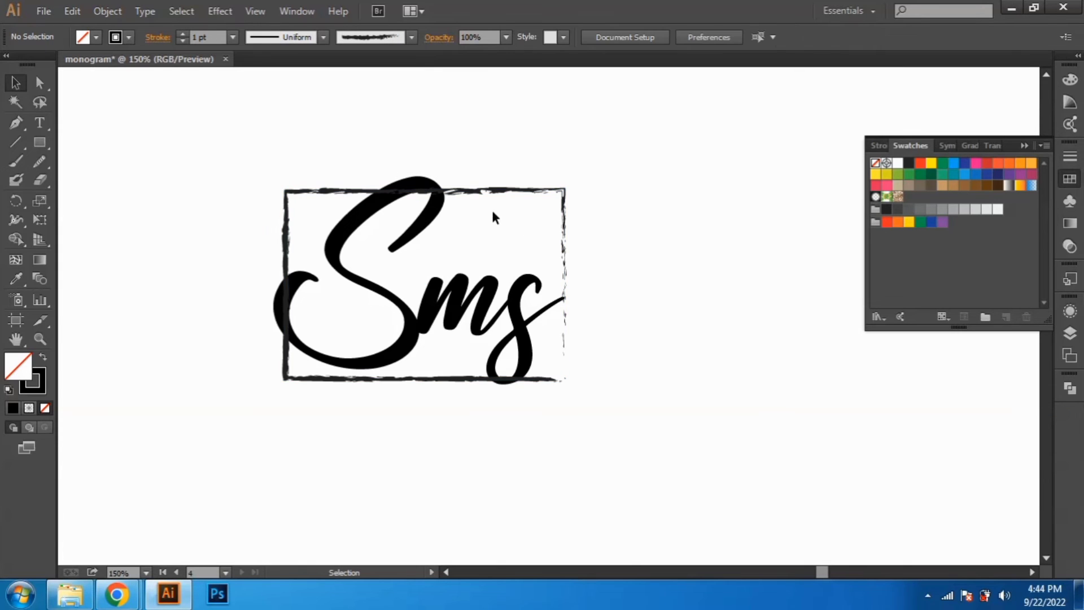
{"action": "left_click", "coordinate": [491, 190]}
{"action": "left_click", "coordinate": [102, 12]}
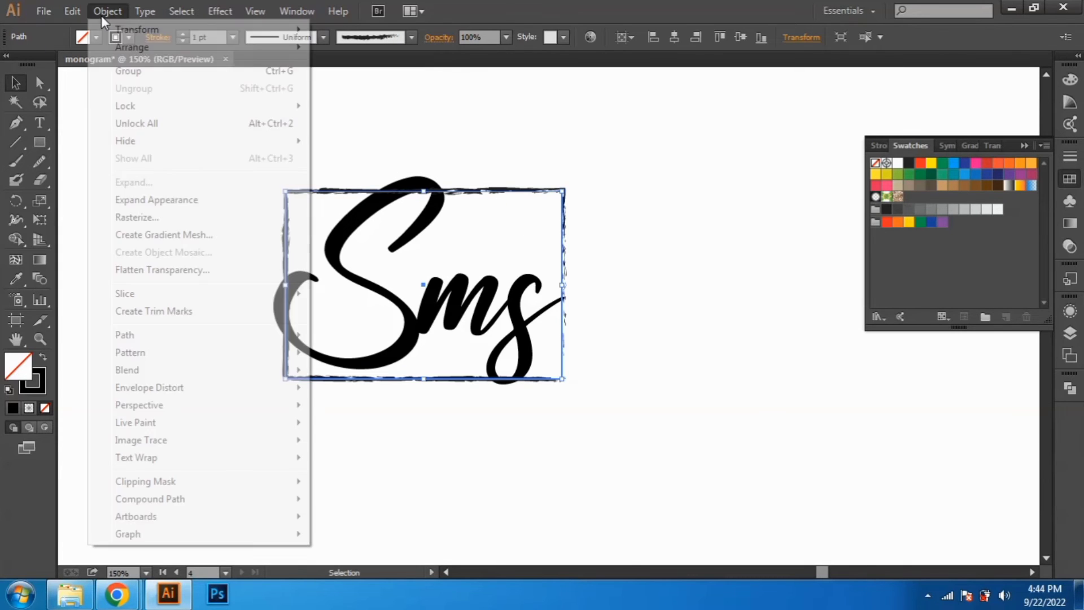
{"action": "left_click", "coordinate": [113, 199]}
Reposition the Sms lettering slightly left within the brushed frame so the S overlaps the frame's upper and left edges
{"action": "left_click", "coordinate": [521, 319]}
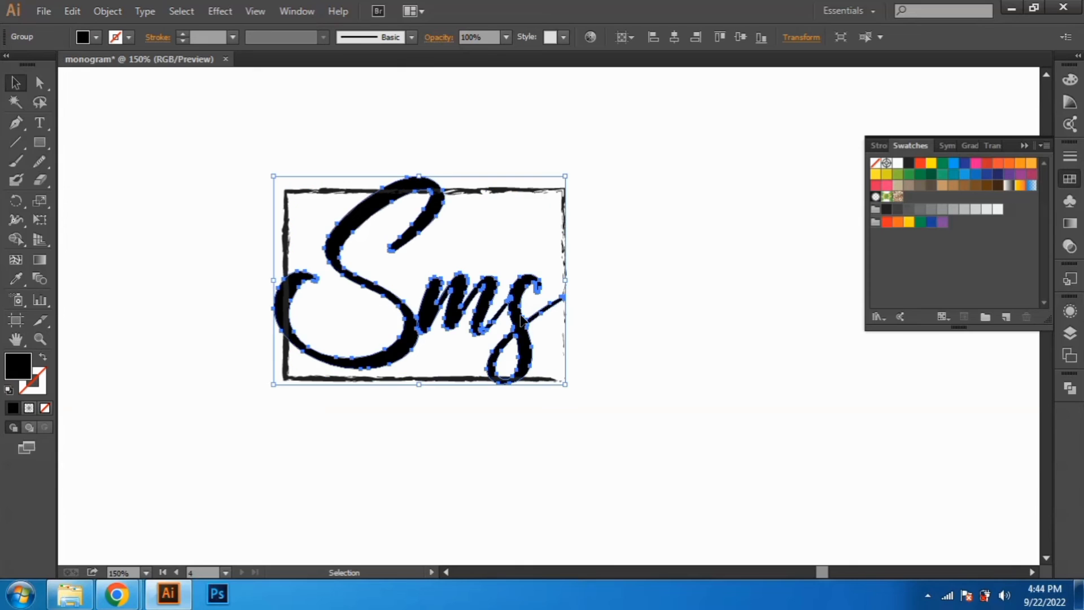
{"action": "left_click_drag", "start_coordinate": [524, 319], "coordinate": [523, 328]}
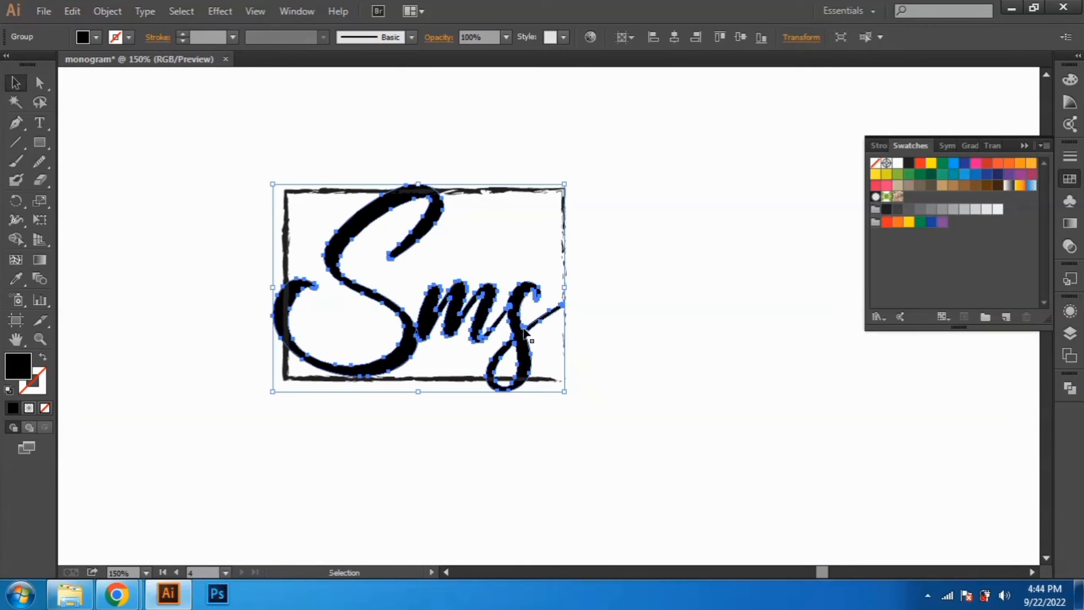
{"action": "key", "text": "Left"}
{"action": "key", "text": "Left"}
{"action": "key", "text": "Left"}
{"action": "key", "text": "Up"}
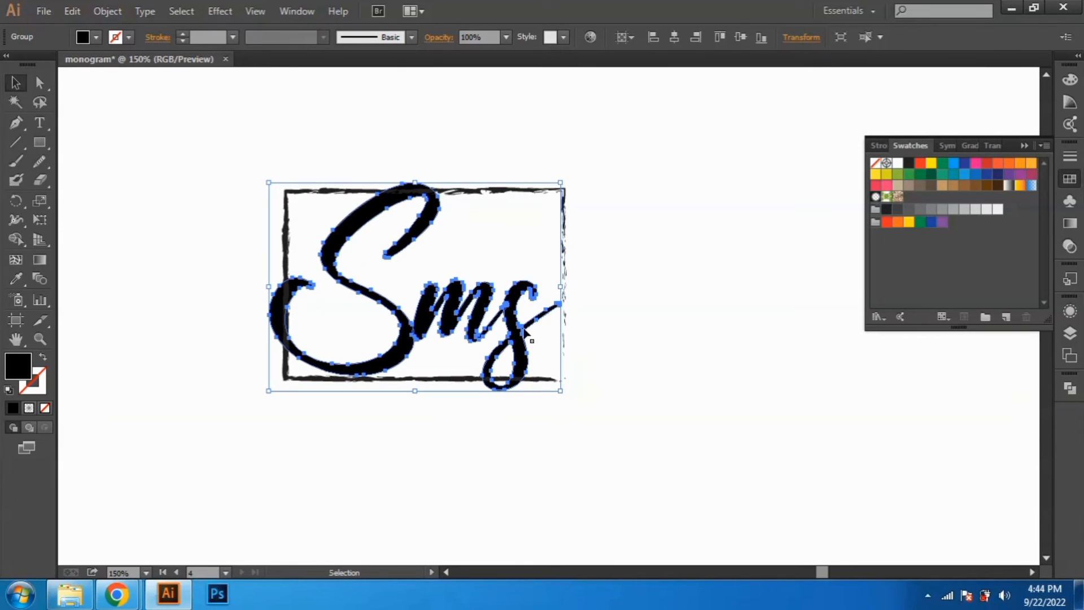
{"action": "key", "text": "Left"}
{"action": "key", "text": "Left"}
{"action": "key", "text": "Left"}
{"action": "key", "text": "Left"}
{"action": "key", "text": "Left"}
{"action": "key", "text": "Left"}
{"action": "key", "text": "Left"}
{"action": "key", "text": "Up"}
{"action": "key", "text": "Up"}
{"action": "key", "text": "Up"}
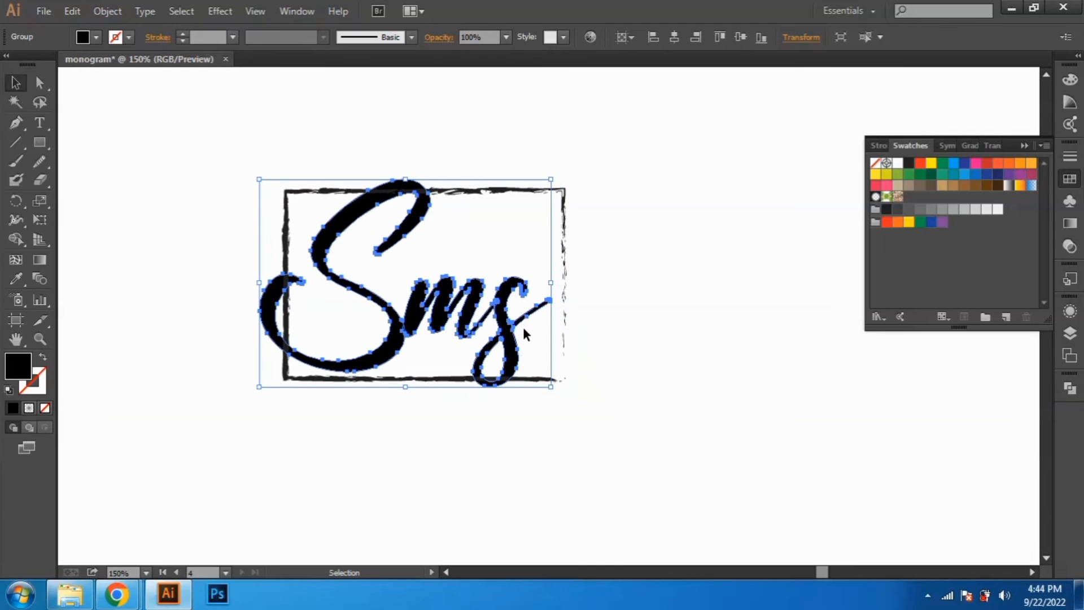
Offset the Sms lettering's paths by 8 px and unite the offset shapes into one
{"action": "left_click", "coordinate": [103, 13]}
{"action": "mouse_move", "coordinate": [145, 337]}
{"action": "left_click", "coordinate": [351, 396]}
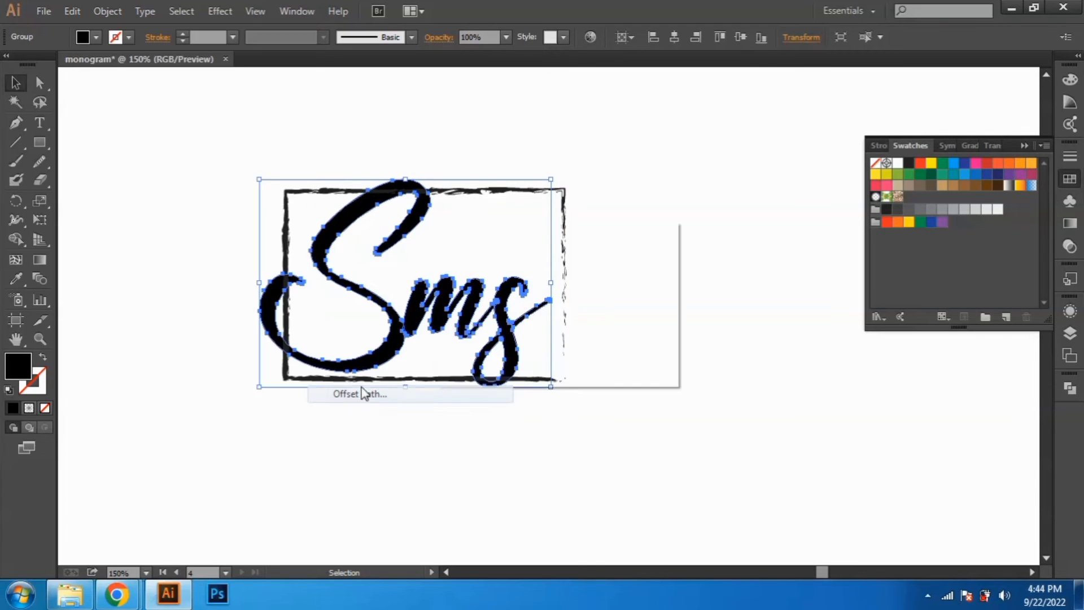
{"action": "left_click", "coordinate": [480, 349]}
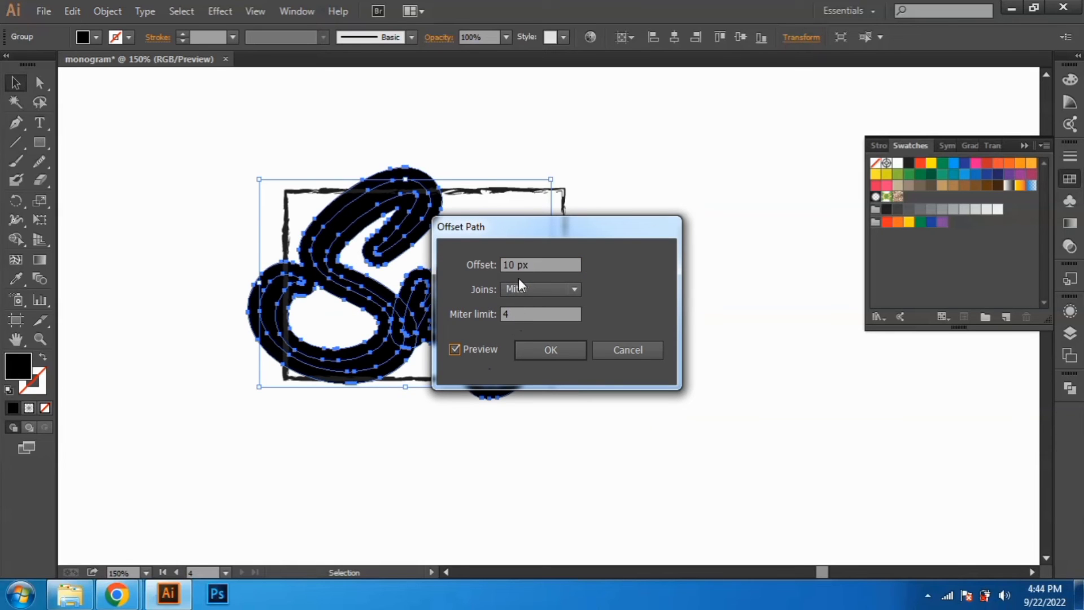
{"action": "scroll", "coordinate": [520, 262], "scroll_direction": "down", "scroll_amount": 2}
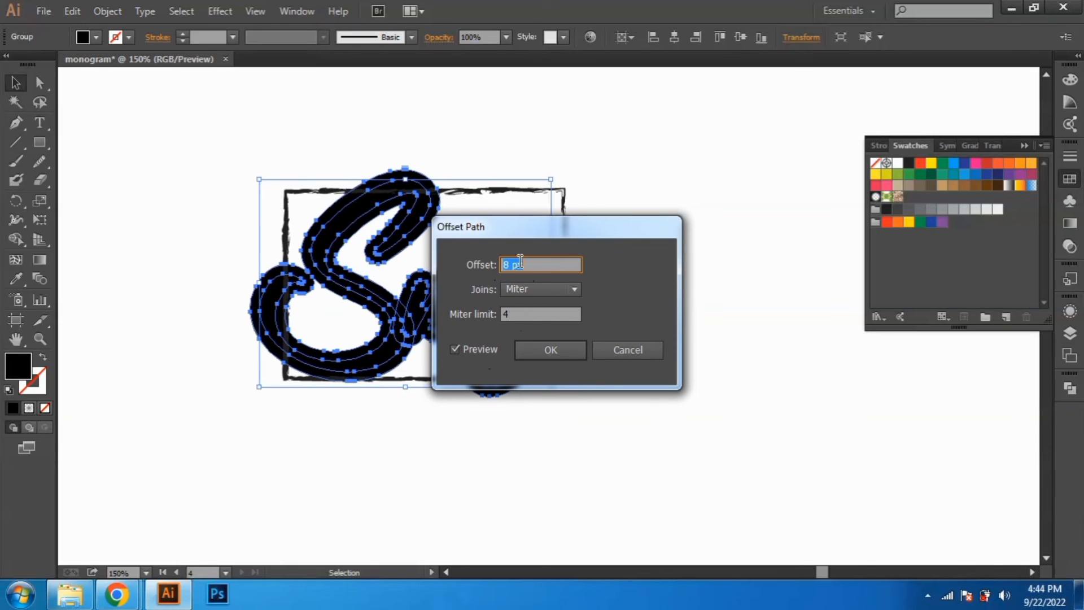
{"action": "left_click", "coordinate": [550, 349]}
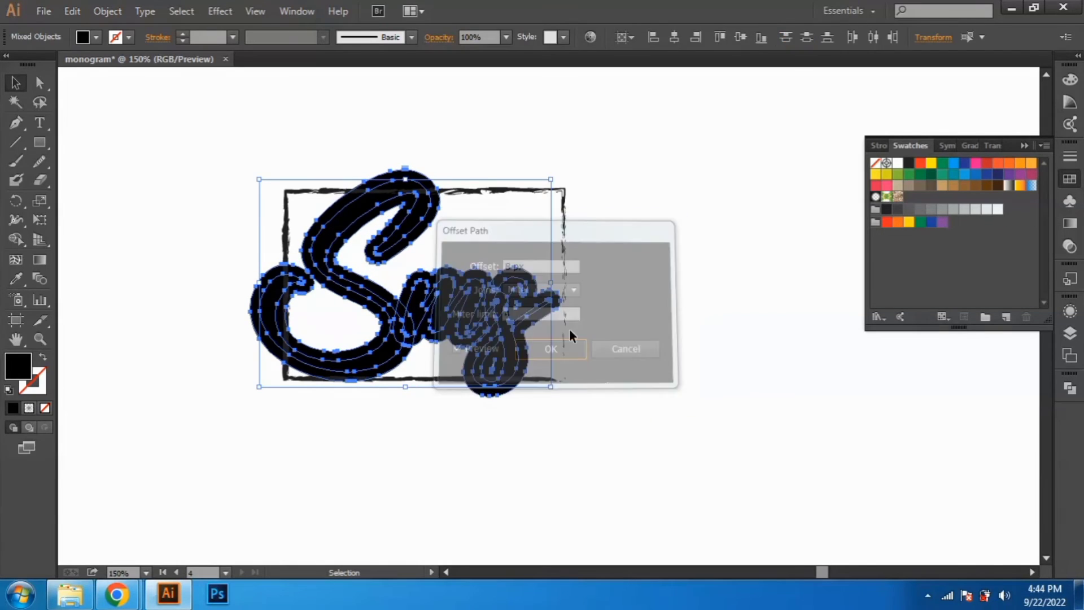
{"action": "left_click", "coordinate": [1069, 389]}
{"action": "left_click", "coordinate": [884, 413]}
Use Shape Builder on the frame and offset shape to remove the parts overlapping the S along the frame's left side
{"action": "left_click", "coordinate": [456, 381], "text": "shift"}
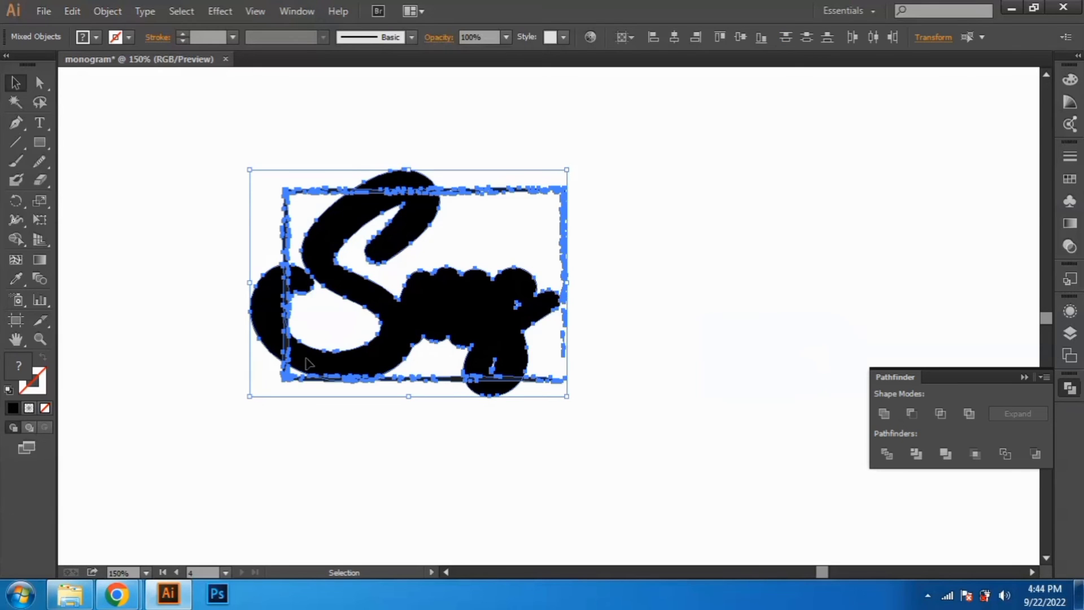
{"action": "scroll", "coordinate": [279, 298], "scroll_direction": "up", "scroll_amount": 3}
{"action": "left_click", "coordinate": [16, 239]}
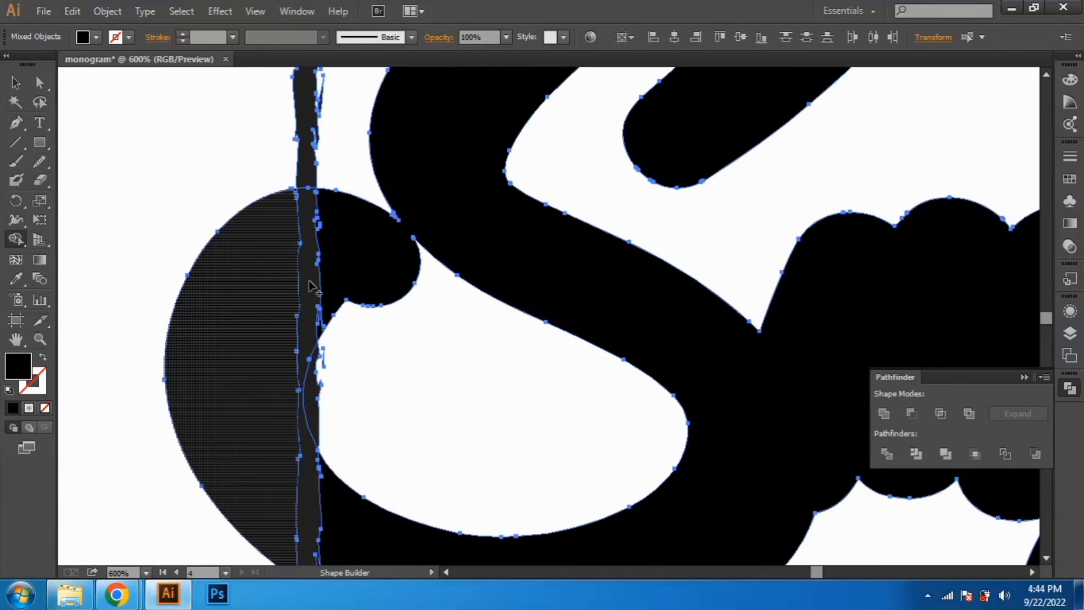
{"action": "left_click", "coordinate": [460, 225], "text": "alt"}
{"action": "key", "text": "shift+e"}
{"action": "mouse_move", "coordinate": [230, 196]}
{"action": "left_mouse_down"}
{"action": "mouse_move", "coordinate": [387, 211]}
{"action": "mouse_move", "coordinate": [415, 495]}
{"action": "left_mouse_up"}
{"action": "left_click_drag", "start_coordinate": [402, 539], "coordinate": [293, 252]}
{"action": "key", "text": "shift+m"}
{"action": "left_click", "coordinate": [452, 350], "text": "alt"}
Remove the leftover offset pieces and small frame scraps below the lettering along the frame's bottom edge with Shape Builder
{"action": "scroll", "coordinate": [454, 361], "scroll_direction": "up", "scroll_amount": 4}
{"action": "left_click_drag", "start_coordinate": [440, 288], "coordinate": [423, 361]}
{"action": "left_click_drag", "start_coordinate": [480, 364], "coordinate": [545, 336]}
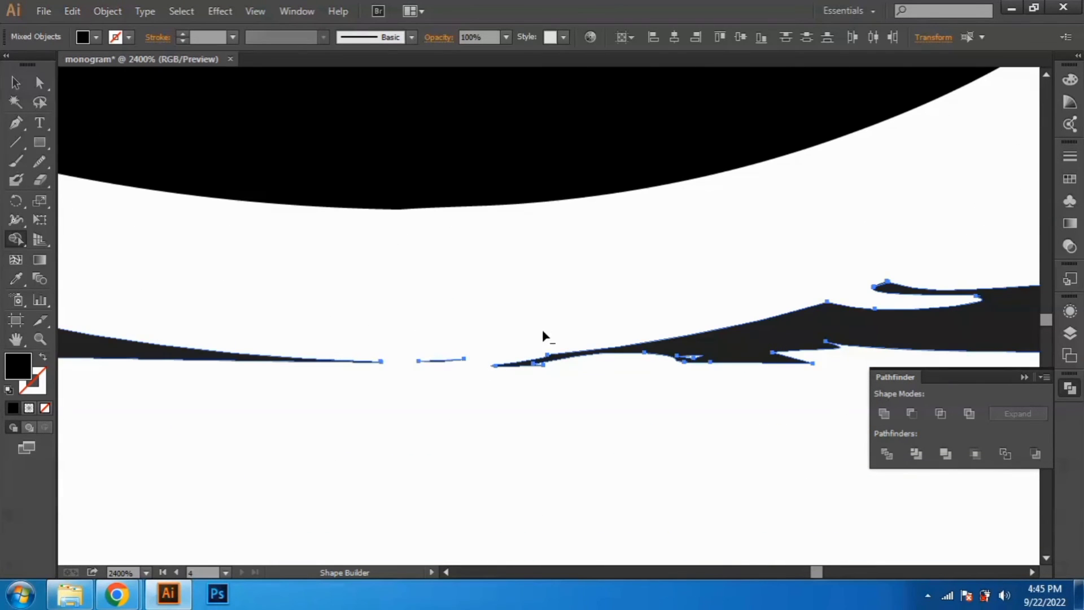
{"action": "left_click_drag", "start_coordinate": [442, 346], "coordinate": [452, 380]}
{"action": "scroll", "coordinate": [511, 319], "scroll_direction": "down", "scroll_amount": 4}
{"action": "left_click_drag", "start_coordinate": [879, 307], "coordinate": [400, 346]}
{"action": "left_click", "coordinate": [520, 354], "text": "alt"}
Remove the offset shape and overlapping frame section around the top of the S with Shape Builder
{"action": "left_click_drag", "start_coordinate": [783, 163], "coordinate": [666, 442]}
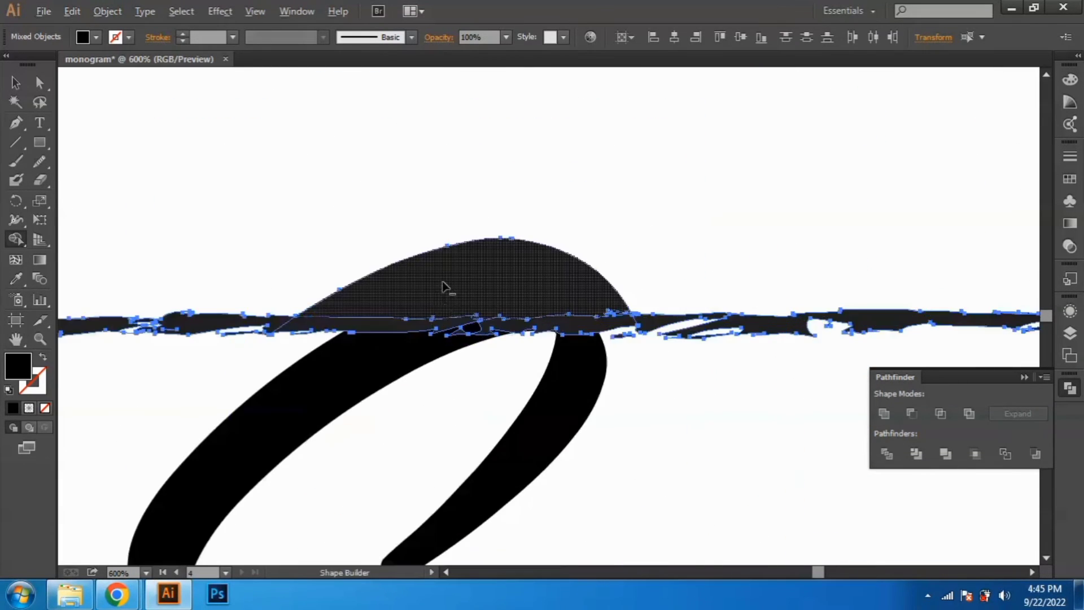
{"action": "left_click_drag", "start_coordinate": [447, 285], "coordinate": [527, 310]}
{"action": "scroll", "coordinate": [440, 339], "scroll_direction": "up", "scroll_amount": 3}
{"action": "left_click", "coordinate": [15, 83]}
{"action": "left_click", "coordinate": [186, 133]}
{"action": "scroll", "coordinate": [411, 204], "scroll_direction": "down", "scroll_amount": 8}
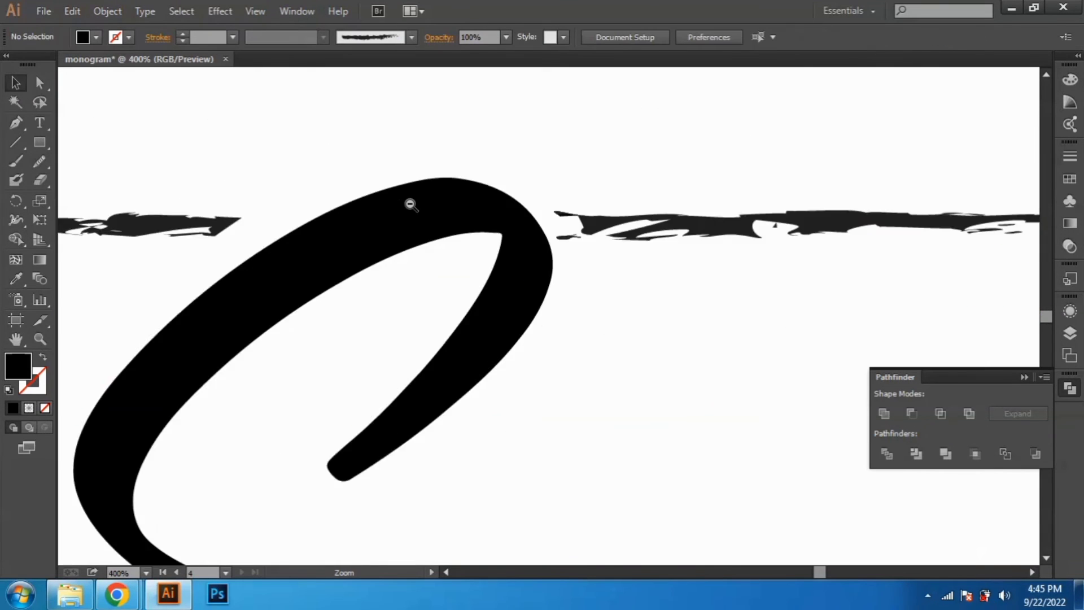
Select the lettering and cut frame, fill them with a blue swatch and darken the fill to navy
{"action": "left_click_drag", "start_coordinate": [484, 344], "coordinate": [567, 408]}
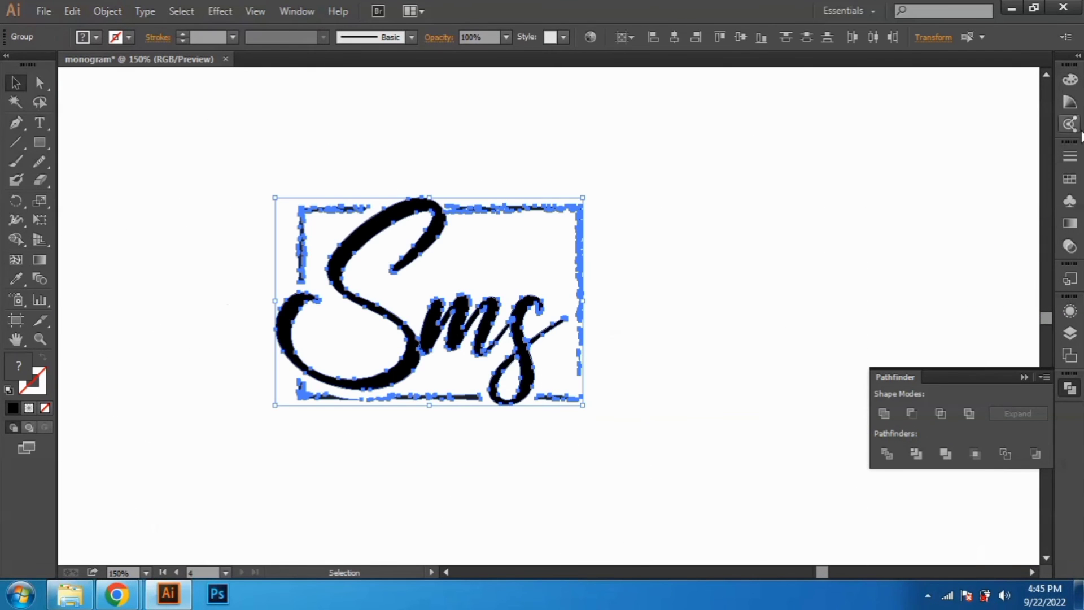
{"action": "left_click", "coordinate": [1069, 180]}
{"action": "left_click", "coordinate": [976, 174]}
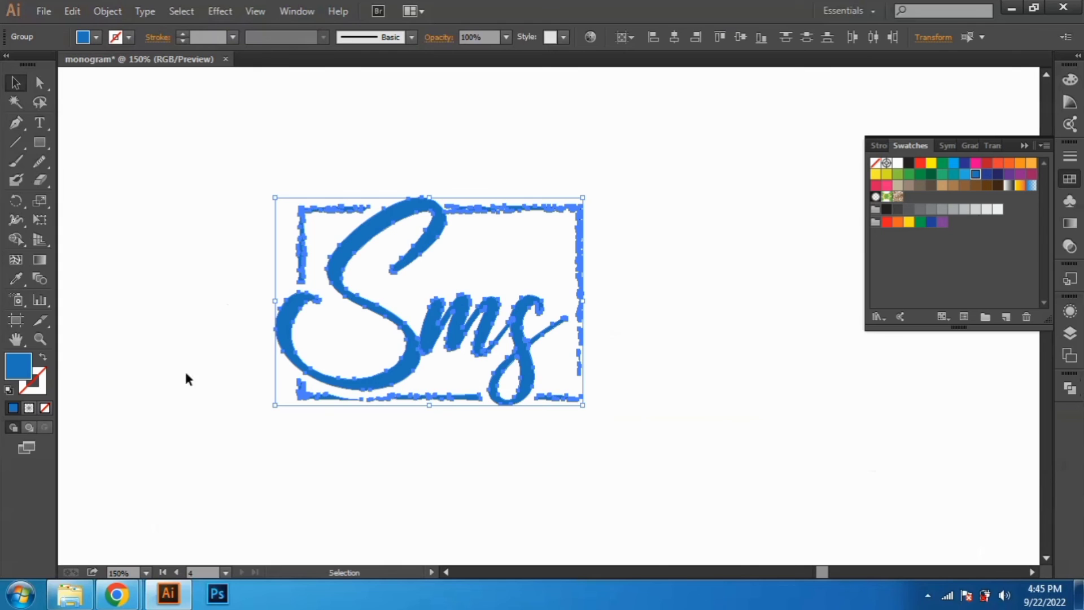
{"action": "double_click", "coordinate": [19, 367]}
{"action": "left_click_drag", "start_coordinate": [516, 266], "coordinate": [522, 329]}
{"action": "left_click", "coordinate": [726, 196]}
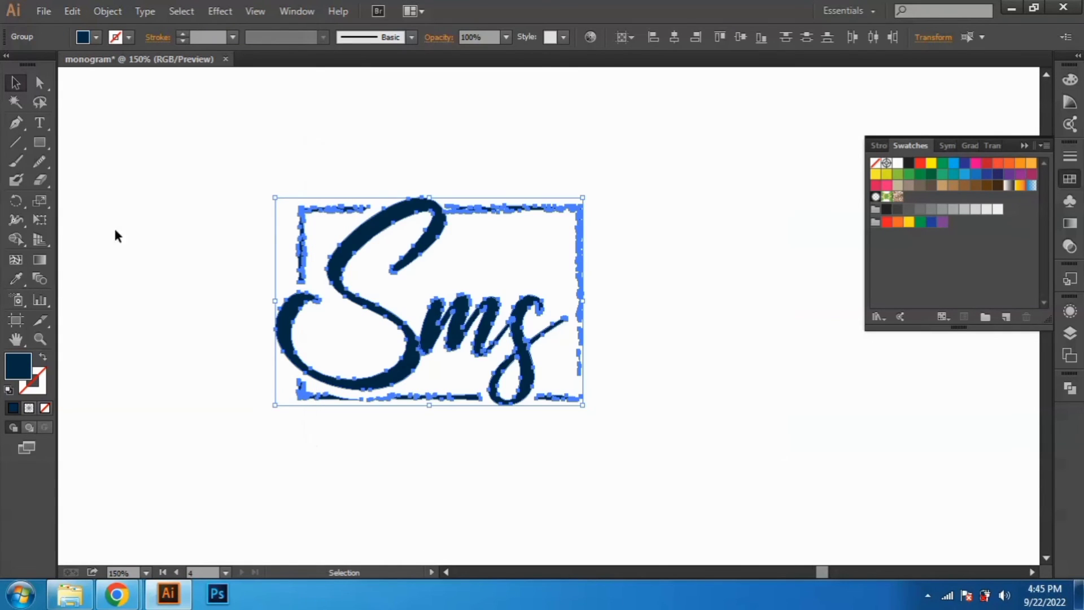
Group the lettering with its frame and align the logo horizontally and vertically centred on the artboard
{"action": "left_click_drag", "start_coordinate": [254, 156], "coordinate": [765, 476]}
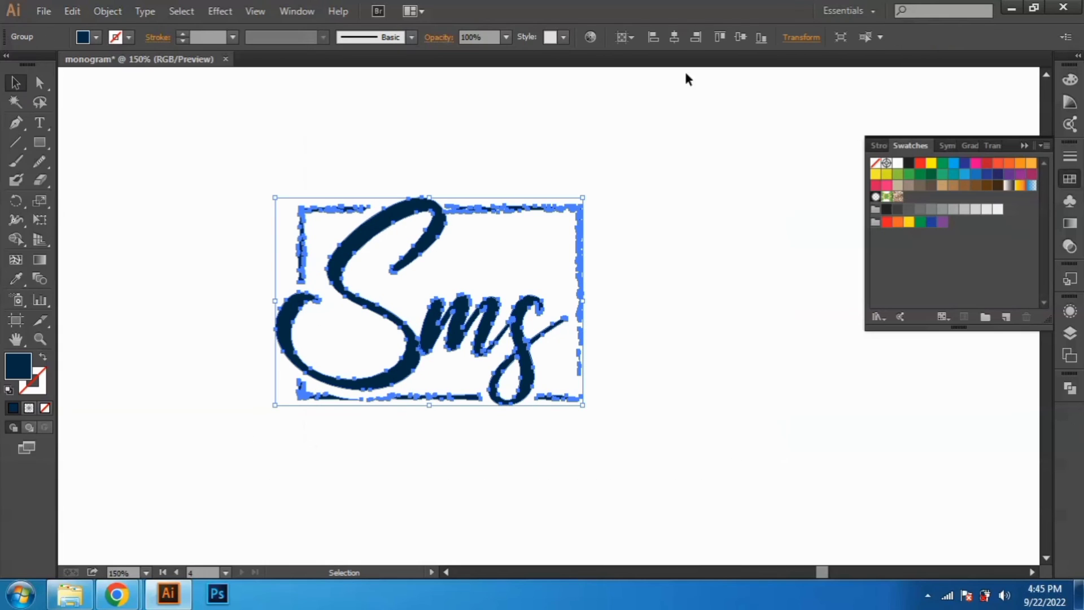
{"action": "left_click", "coordinate": [676, 39]}
{"action": "left_click", "coordinate": [739, 39]}
{"action": "key", "text": "ctrl+minus"}
{"action": "left_click_drag", "start_coordinate": [628, 331], "coordinate": [617, 279]}
{"action": "left_click_drag", "start_coordinate": [607, 209], "coordinate": [622, 210]}
{"action": "left_click", "coordinate": [673, 230]}
{"action": "left_click_drag", "start_coordinate": [670, 279], "coordinate": [667, 305]}
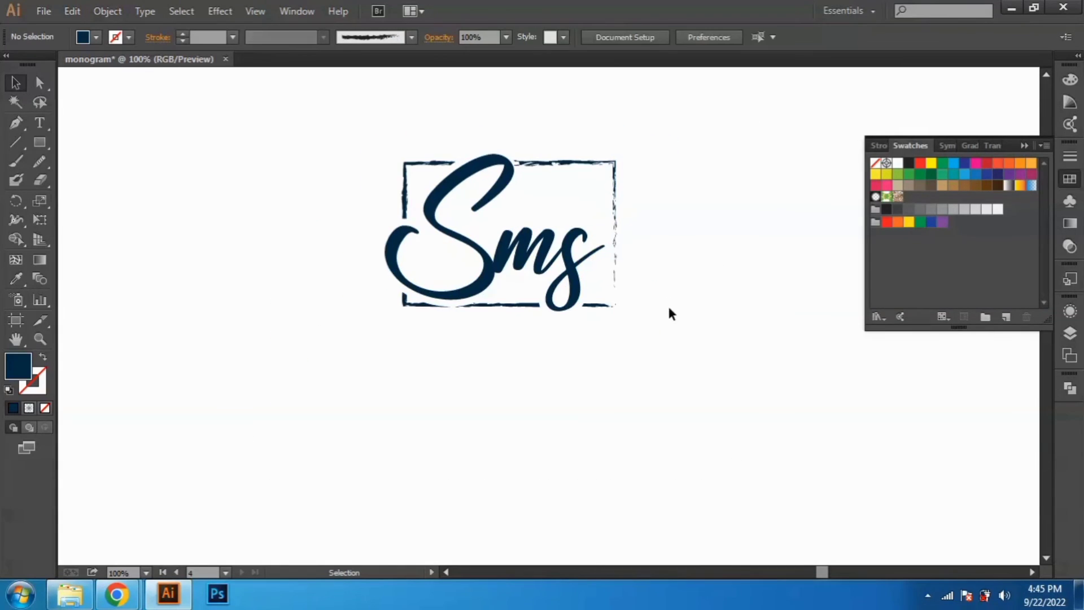
Apply a Multiply drop shadow to the framed signature logo with 50% opacity, 4 px X offset, 3 px Y offset and 3 px blur
{"action": "left_click_drag", "start_coordinate": [266, 376], "coordinate": [633, 233]}
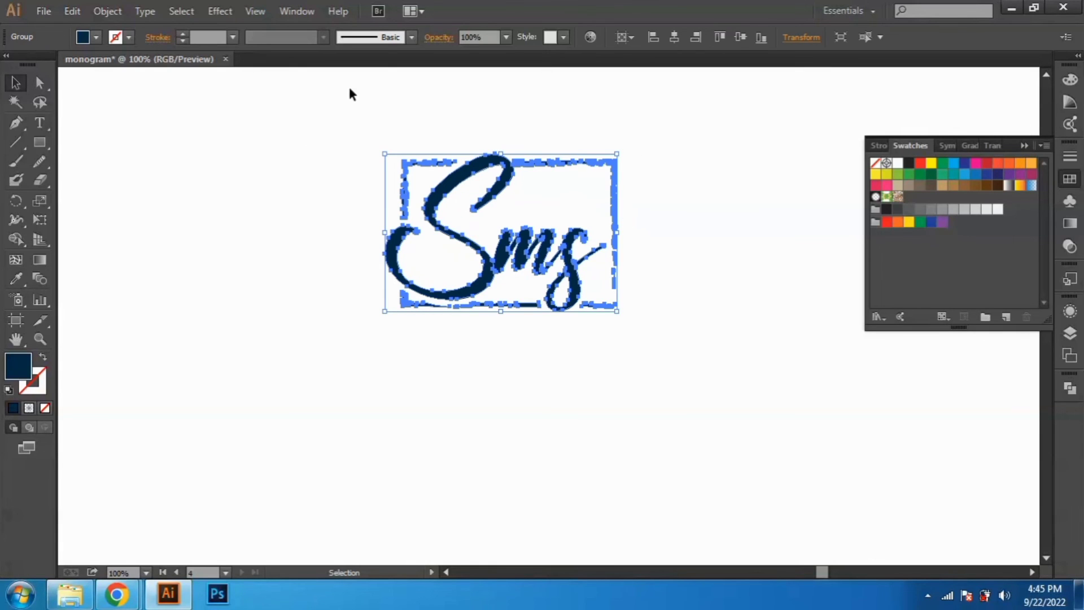
{"action": "left_click", "coordinate": [221, 12]}
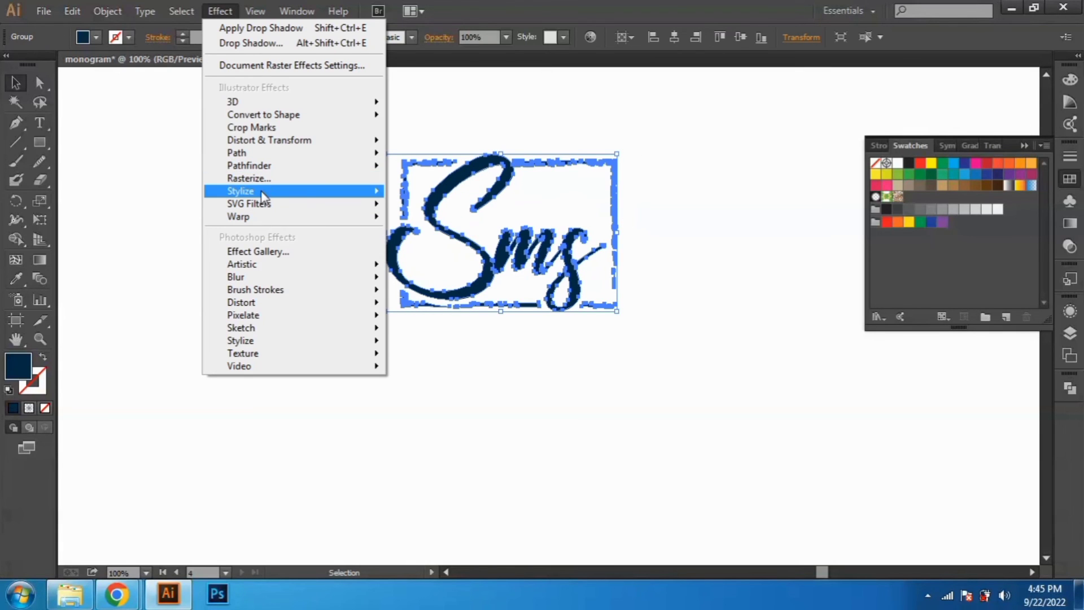
{"action": "mouse_move", "coordinate": [361, 191]}
{"action": "left_click", "coordinate": [438, 193]}
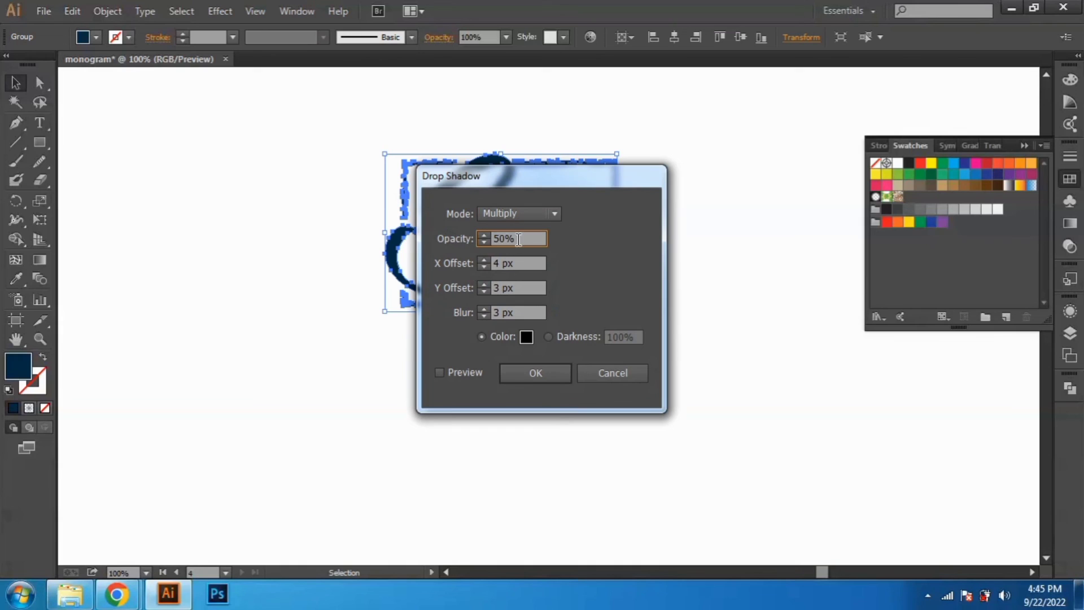
{"action": "left_click", "coordinate": [514, 370]}
{"action": "left_click", "coordinate": [460, 387]}
Enlarge the framed signature logo proportionally about its centre so it fills more of the artboard
{"action": "key", "text": "ctrl+minus"}
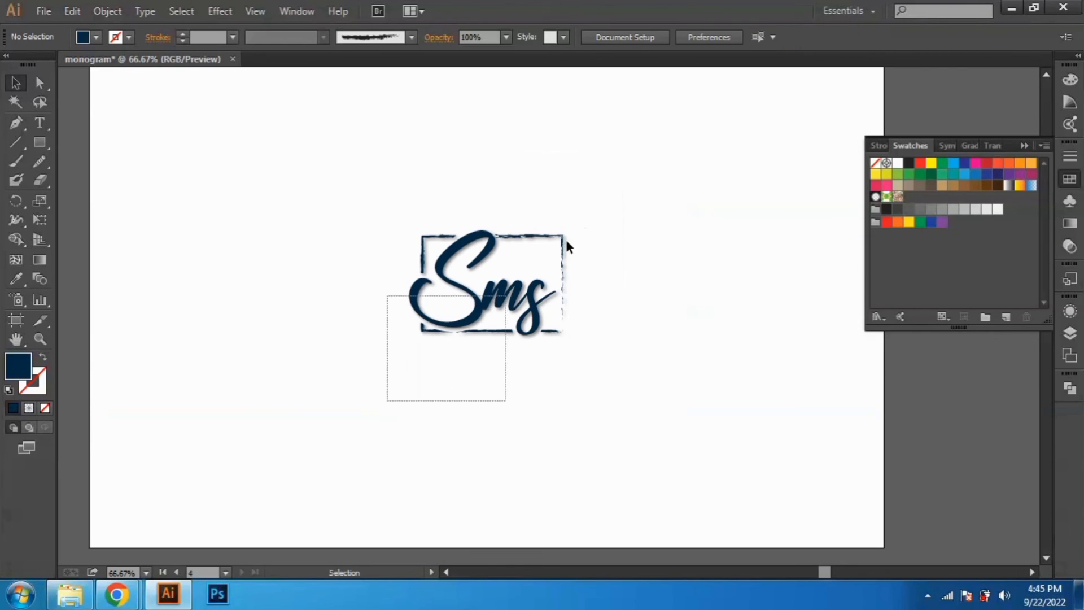
{"action": "left_click", "coordinate": [564, 243]}
{"action": "left_click_drag", "start_coordinate": [566, 285], "coordinate": [597, 285]}
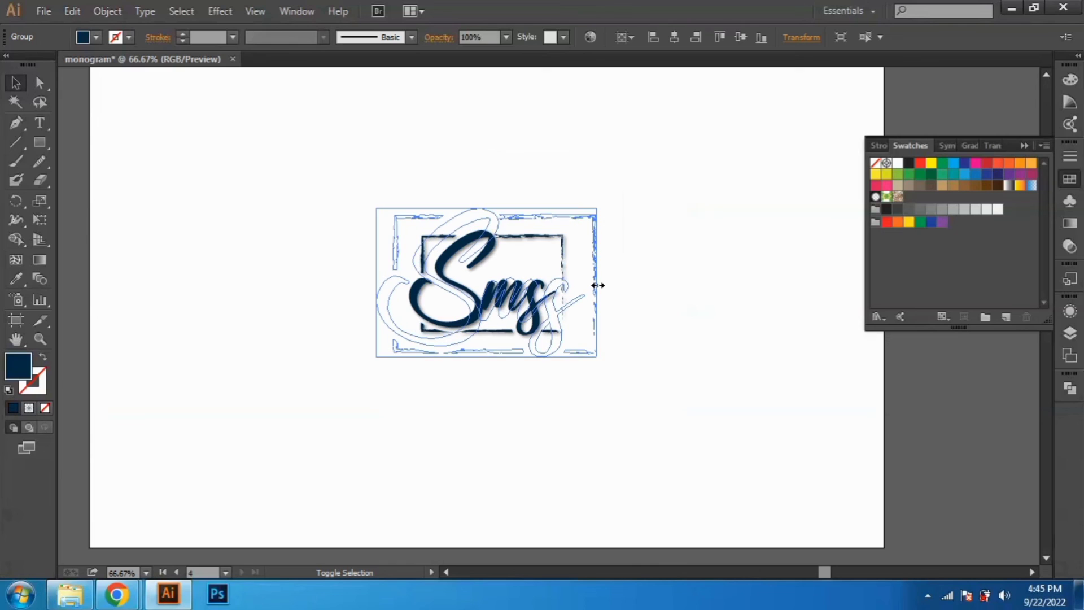
{"action": "left_click_drag", "start_coordinate": [694, 322], "coordinate": [694, 323]}
{"action": "left_click", "coordinate": [696, 326]}
Select the whole framed signature logo again and scale it up slightly further, keeping it centred on its artboard
{"action": "left_click_drag", "start_coordinate": [658, 184], "coordinate": [361, 356]}
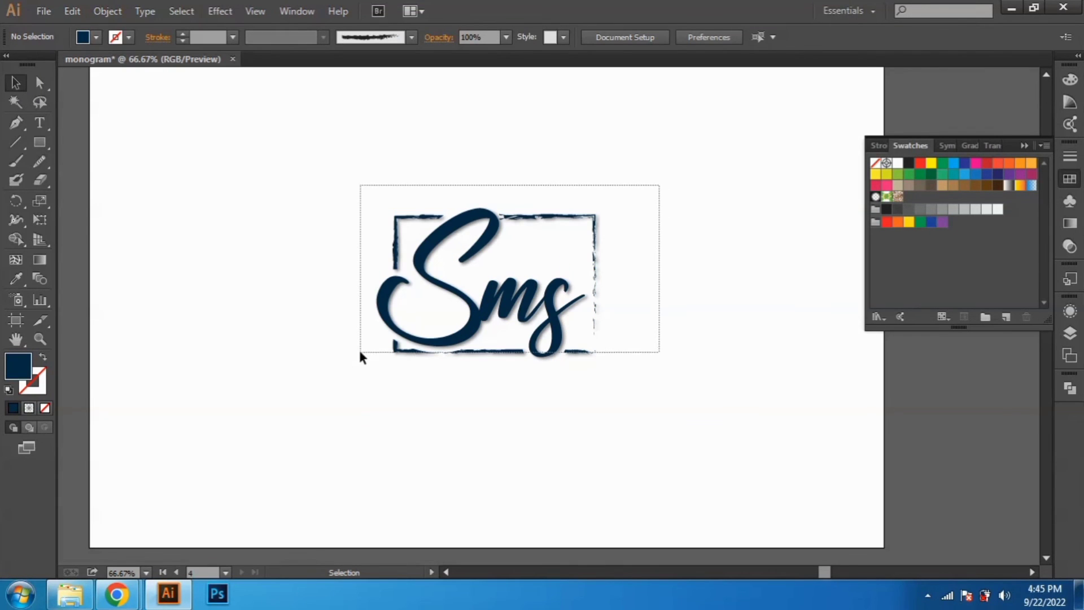
{"action": "scroll", "coordinate": [570, 378], "scroll_direction": "down", "scroll_amount": 2}
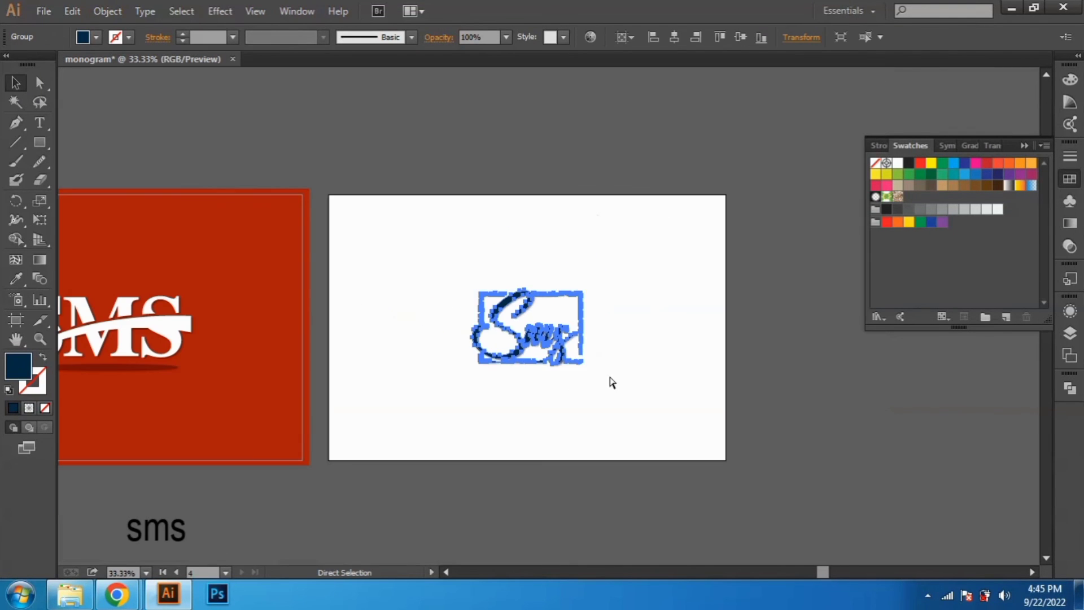
{"action": "left_click", "coordinate": [583, 367]}
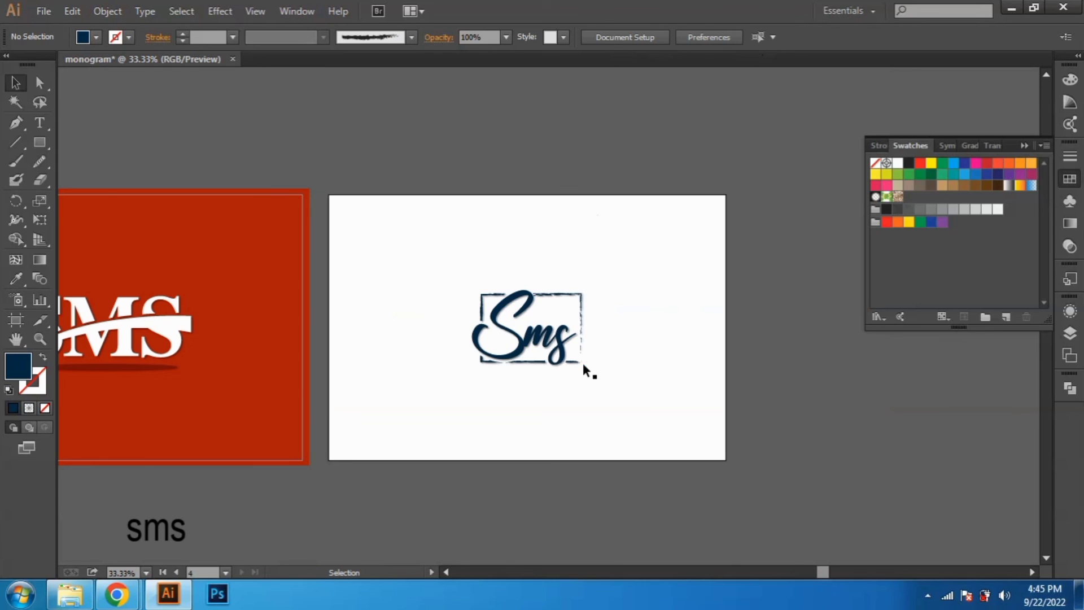
{"action": "scroll", "coordinate": [476, 388], "scroll_direction": "up", "scroll_amount": 2}
{"action": "left_click_drag", "start_coordinate": [438, 384], "coordinate": [712, 294]}
{"action": "scroll", "coordinate": [629, 361], "scroll_direction": "down", "scroll_amount": 2}
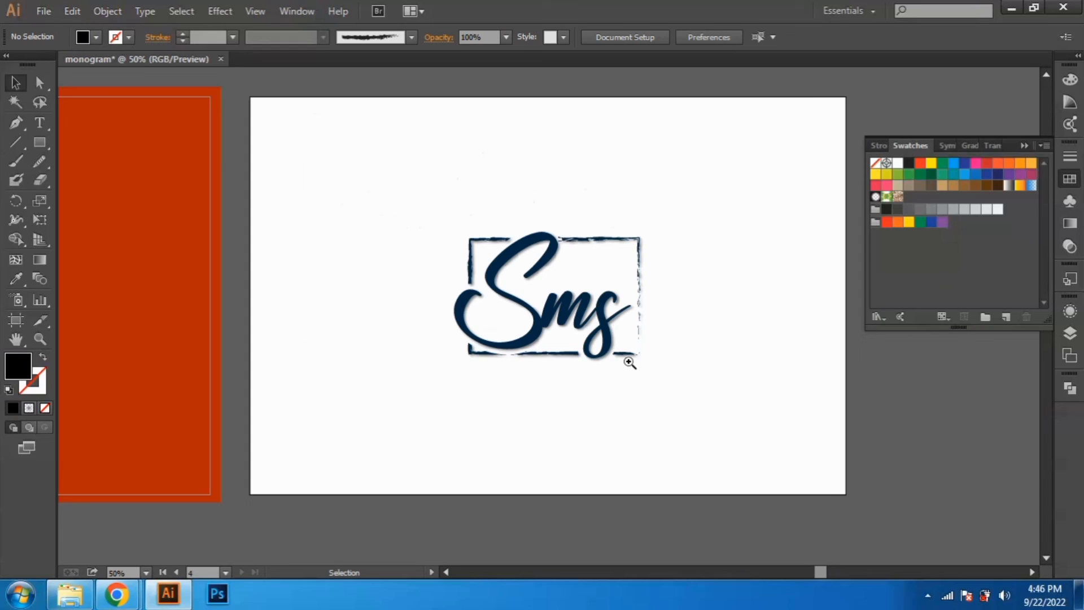
Review the finished monogram logos across the artboards, from the signature design back to the circular one on yellow
{"action": "left_click_drag", "start_coordinate": [376, 373], "coordinate": [550, 375]}
{"action": "left_click_drag", "start_coordinate": [364, 390], "coordinate": [652, 406]}
{"action": "left_click_drag", "start_coordinate": [401, 414], "coordinate": [699, 417]}
{"action": "left_click_drag", "start_coordinate": [316, 427], "coordinate": [574, 429]}
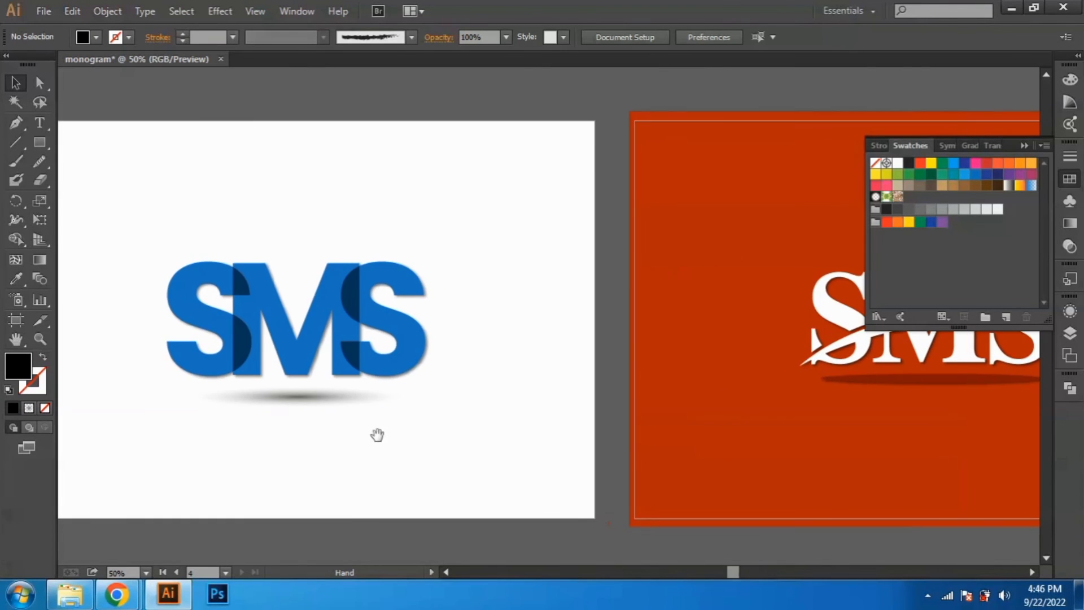
{"action": "left_click_drag", "start_coordinate": [377, 435], "coordinate": [434, 435]}
{"action": "left_click_drag", "start_coordinate": [341, 436], "coordinate": [649, 436]}
{"action": "left_click_drag", "start_coordinate": [395, 436], "coordinate": [693, 433]}
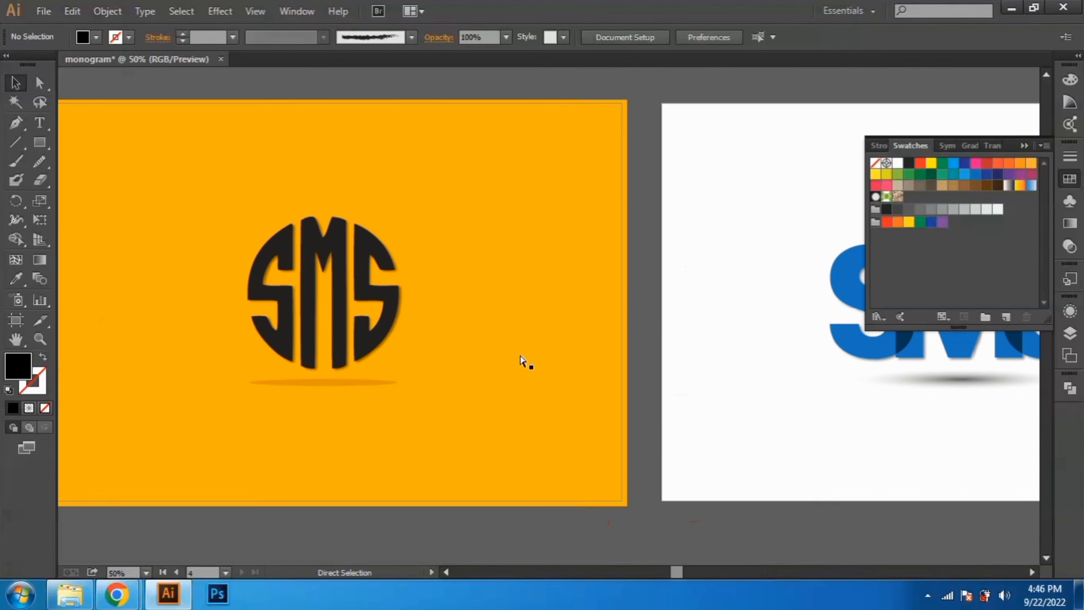
{"action": "key", "text": "ctrl+alt+0"}
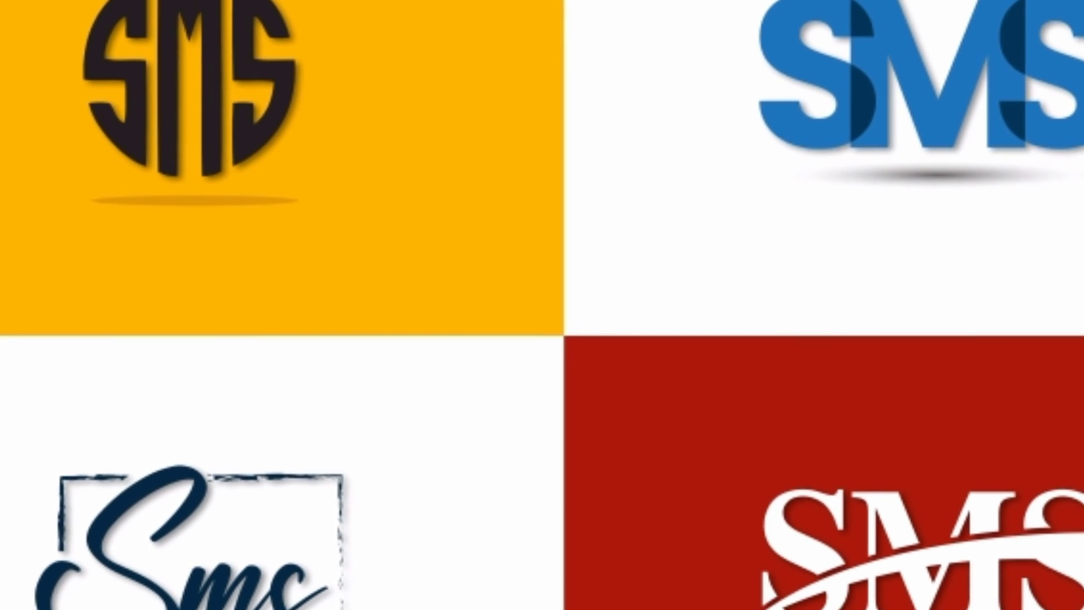